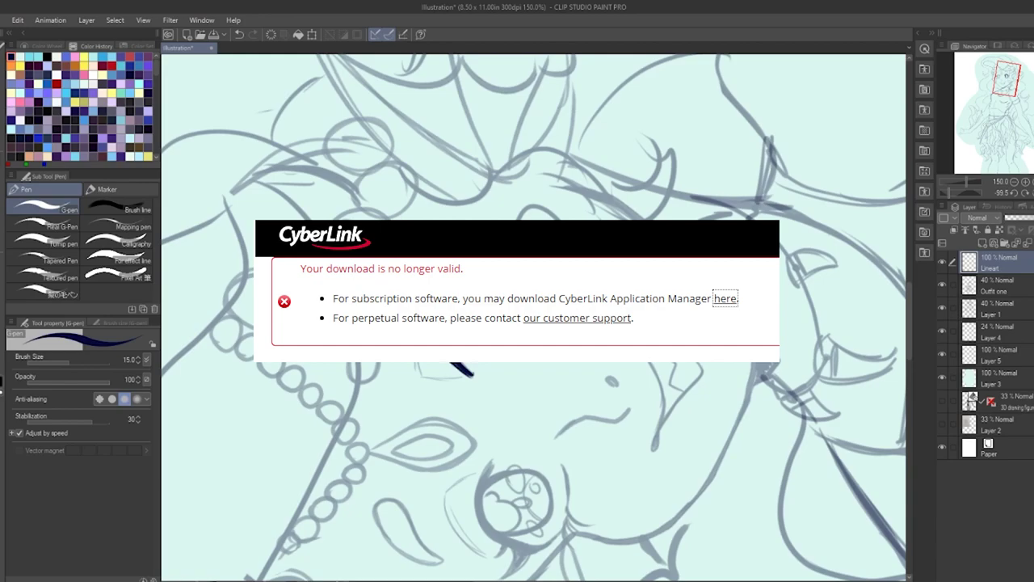
# Step: Ink the first eye's outline over the sketch, adding its outer corner, lid line and lashes with the G-pen at size 7
pyautogui.moveTo(439, 267)
pyautogui.mouseDown()
pyautogui.moveTo(446, 291)
pyautogui.moveTo(461, 284)
pyautogui.mouseUp()
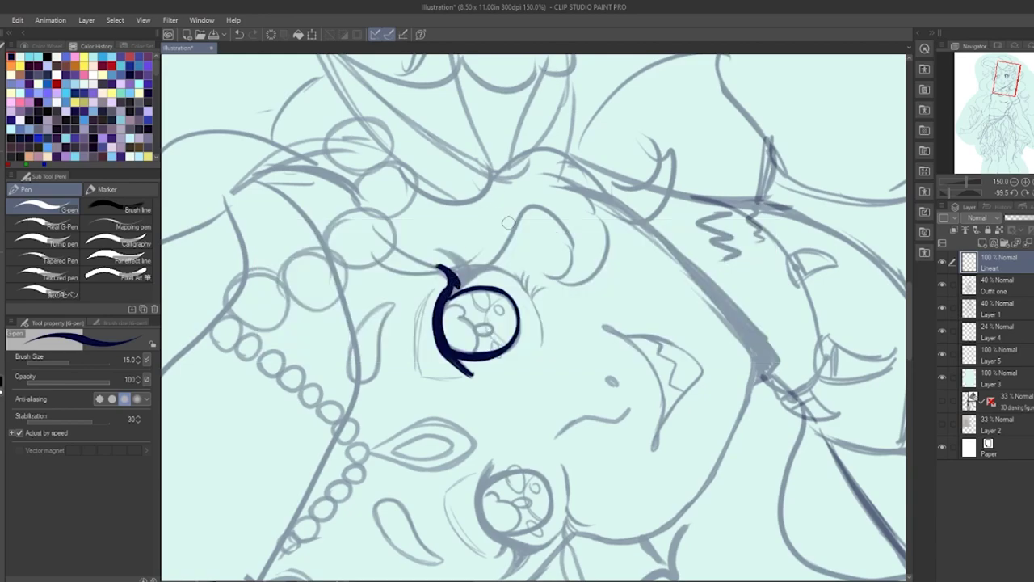
pyautogui.press('[')
pyautogui.press('[')
pyautogui.press('[')
pyautogui.press('[')
pyautogui.moveTo(560, 318); pyautogui.dragTo(638, 242)
pyautogui.moveTo(536, 312)
pyautogui.mouseDown()
pyautogui.moveTo(483, 376)
pyautogui.moveTo(491, 390)
pyautogui.moveTo(509, 321)
pyautogui.mouseUp()
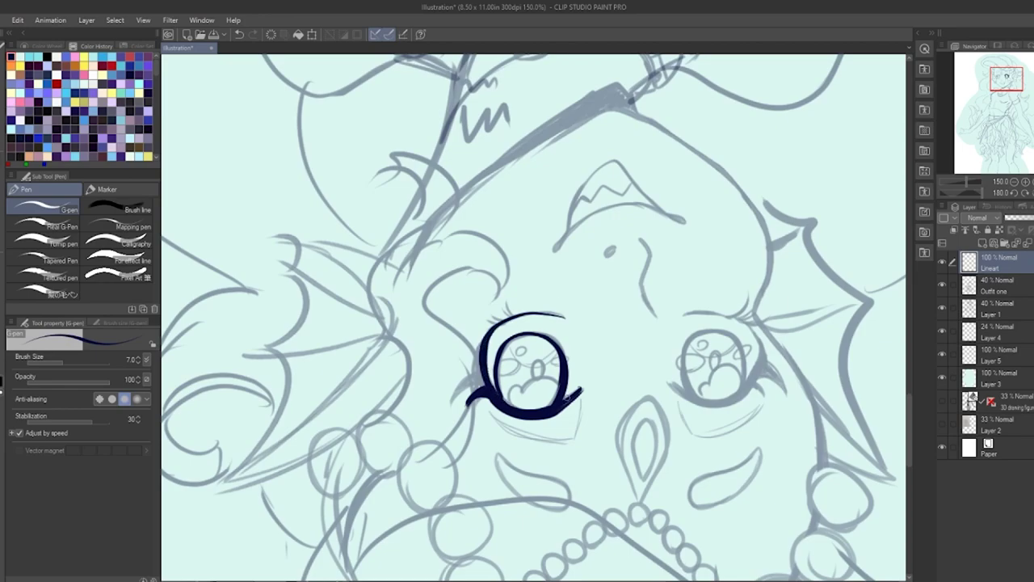
pyautogui.moveTo(488, 384)
pyautogui.mouseDown()
pyautogui.moveTo(450, 407)
pyautogui.moveTo(479, 347)
pyautogui.mouseUp()
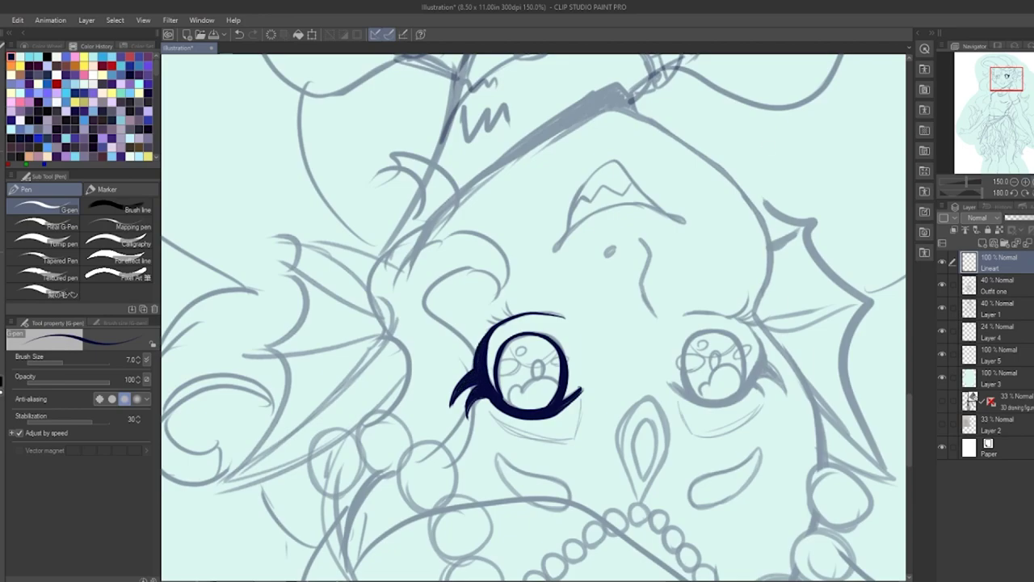
# Step: Ink the nose, the fanged mouth and the eyelid crease above the inked eye with the G-pen at size 8
pyautogui.click(1027, 192)
pyautogui.press(']')
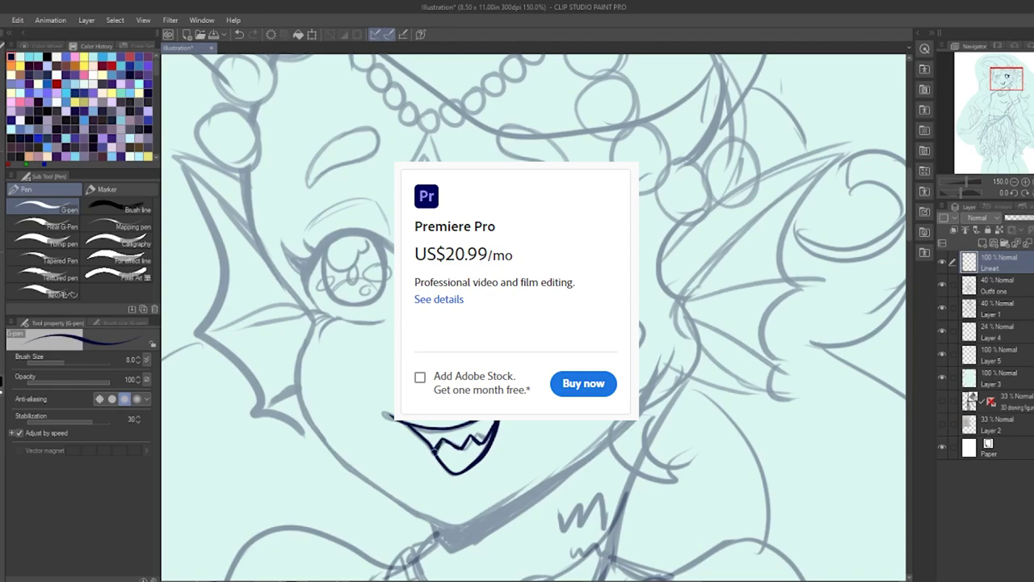
pyautogui.moveTo(414, 321); pyautogui.dragTo(426, 395)
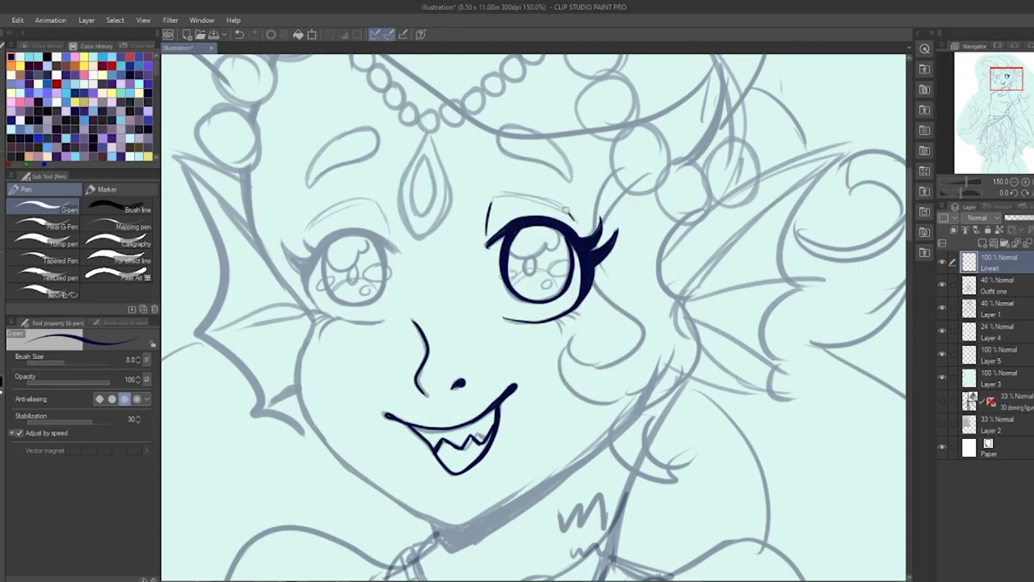
pyautogui.hotkey('ctrl', 'z')
pyautogui.moveTo(485, 208)
pyautogui.mouseDown()
pyautogui.moveTo(566, 212)
pyautogui.moveTo(479, 361)
pyautogui.mouseUp()
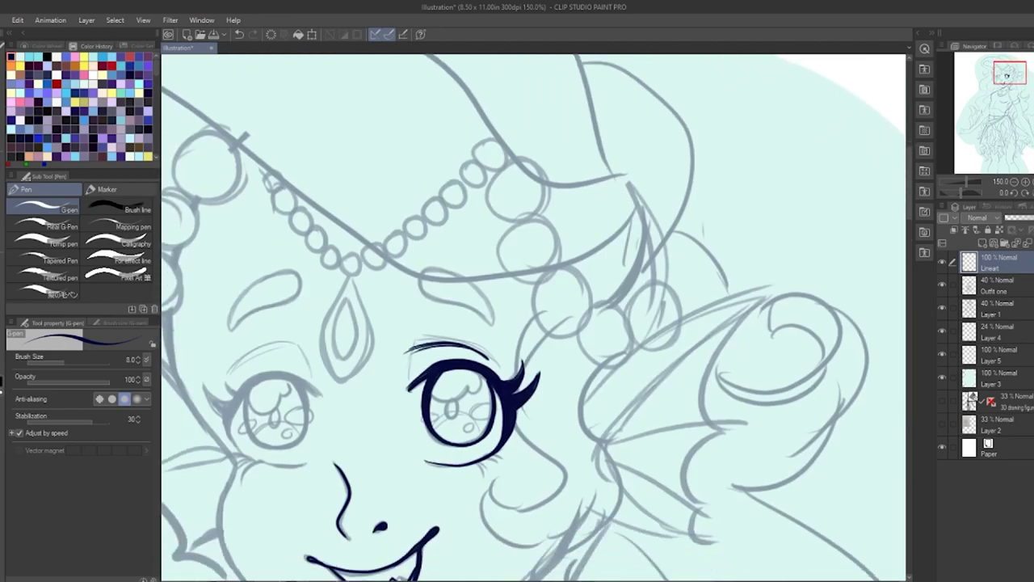
# Step: Stamp four solid circles over the lower sketched hair beads beside the inked eye using the Turnip pen at size 80
pyautogui.click(49, 242)
pyautogui.press('[')
pyautogui.press('[')
pyautogui.press('[')
pyautogui.press('[')
pyautogui.press('[')
pyautogui.press('[')
pyautogui.press('[')
pyautogui.press('[')
pyautogui.press('[')
pyautogui.press('[')
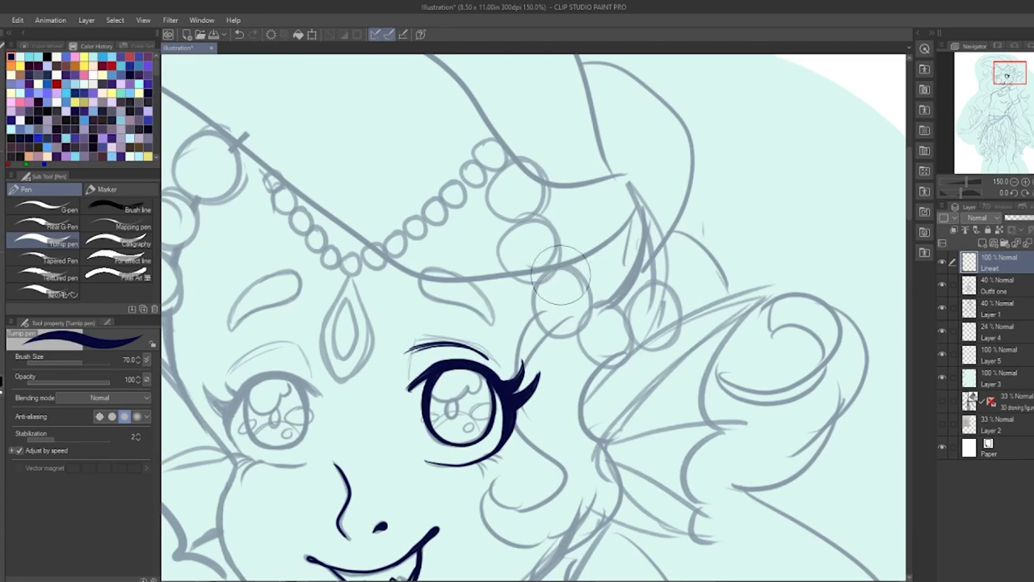
pyautogui.click(531, 252)
pyautogui.click(564, 302)
pyautogui.press('[')
pyautogui.press('[')
pyautogui.press('[')
pyautogui.click(612, 334)
pyautogui.click(612, 333)
pyautogui.click(658, 315)
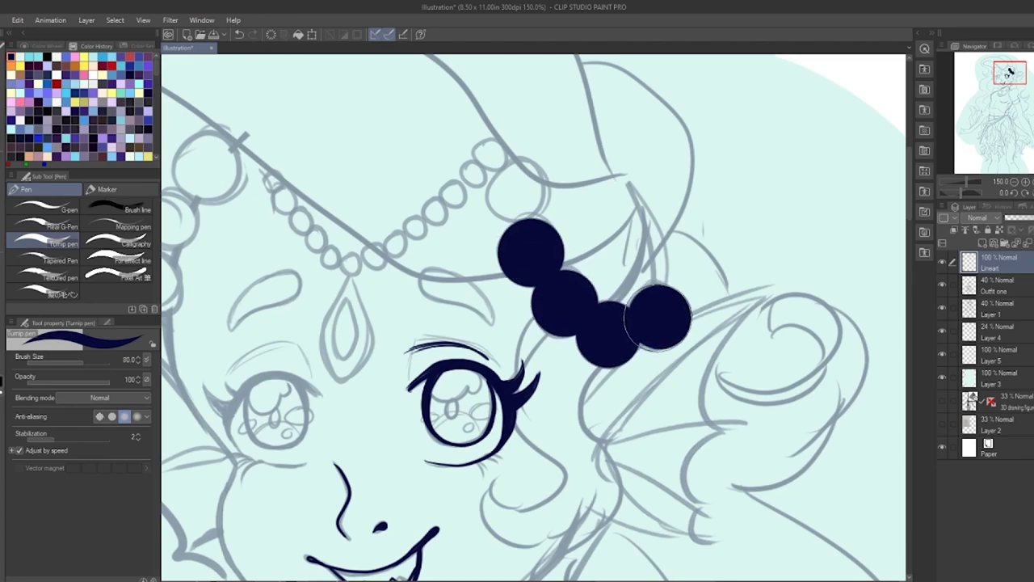
# Step: Hollow out the four solid beads into ring outlines with the Rough eraser at size 70
pyautogui.press('e')
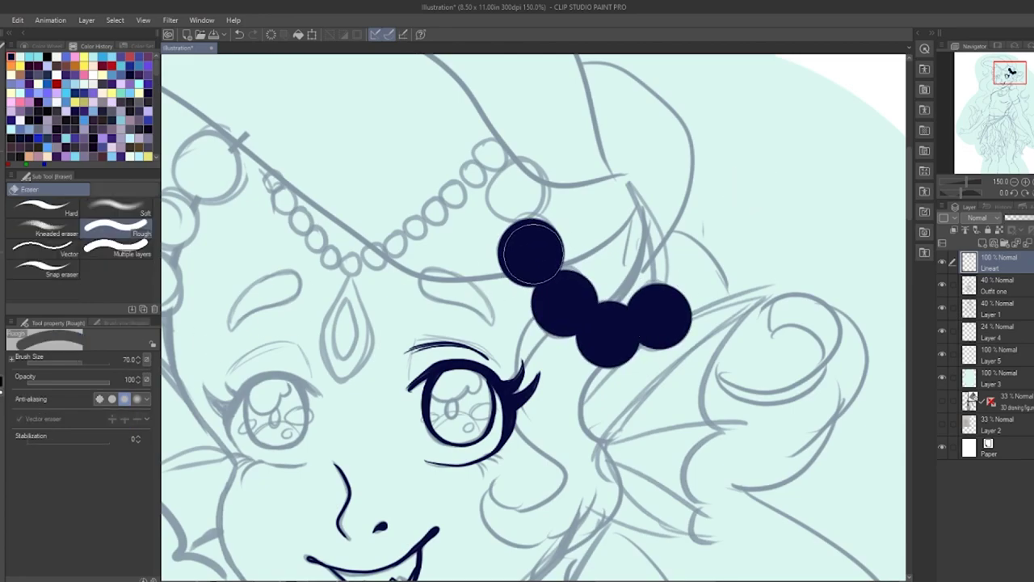
pyautogui.click(530, 252)
pyautogui.click(565, 304)
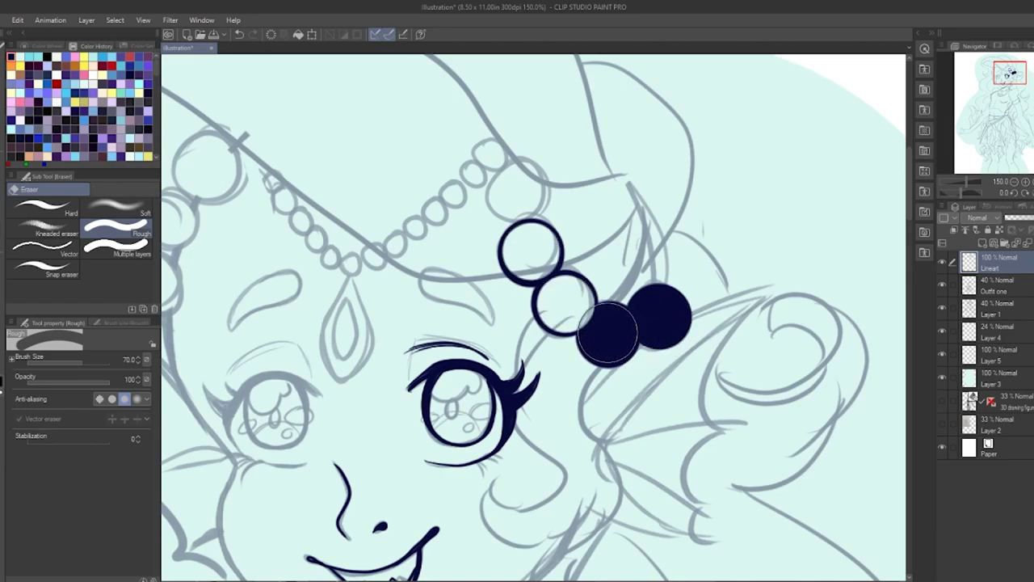
pyautogui.click(607, 332)
pyautogui.click(658, 316)
# Step: Touch up the outlines where the four bead rings meet, using the G-pen at size 8
pyautogui.press('p')
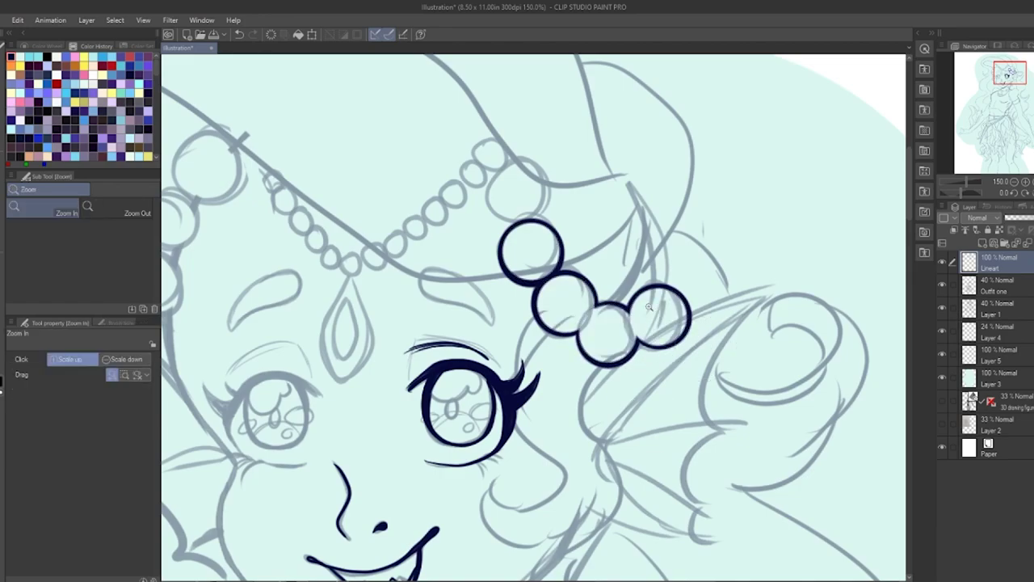
pyautogui.scroll(4, 646, 326)
pyautogui.moveTo(593, 281); pyautogui.dragTo(616, 376)
pyautogui.moveTo(601, 286)
pyautogui.mouseDown()
pyautogui.moveTo(617, 308)
pyautogui.moveTo(622, 356)
pyautogui.mouseUp()
pyautogui.moveTo(453, 345); pyautogui.dragTo(505, 243)
pyautogui.hotkey('ctrl', 'z')
pyautogui.moveTo(626, 363); pyautogui.dragTo(614, 308)
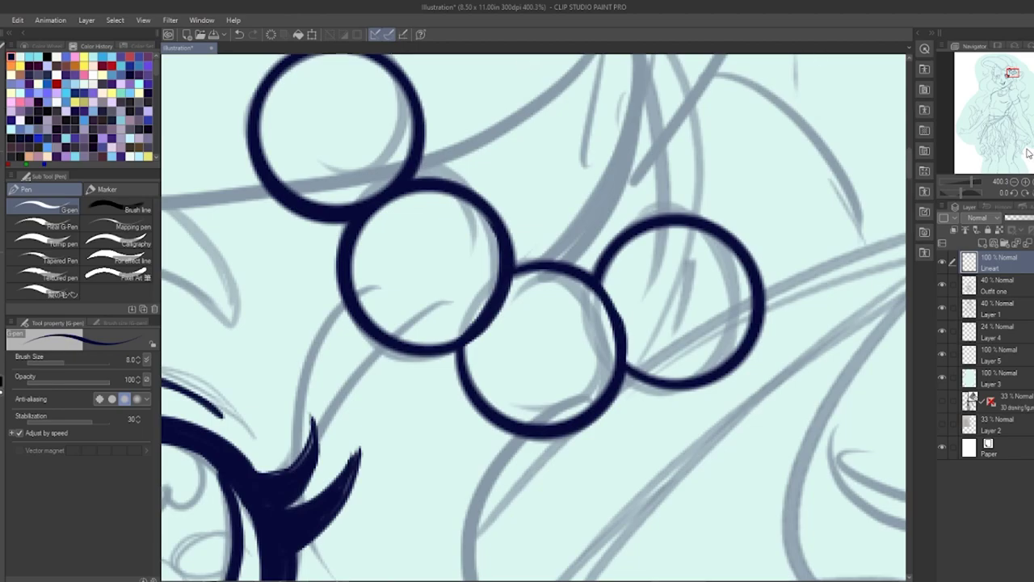
pyautogui.hotkey('ctrl', '0')
pyautogui.scroll(5, 824, 152)
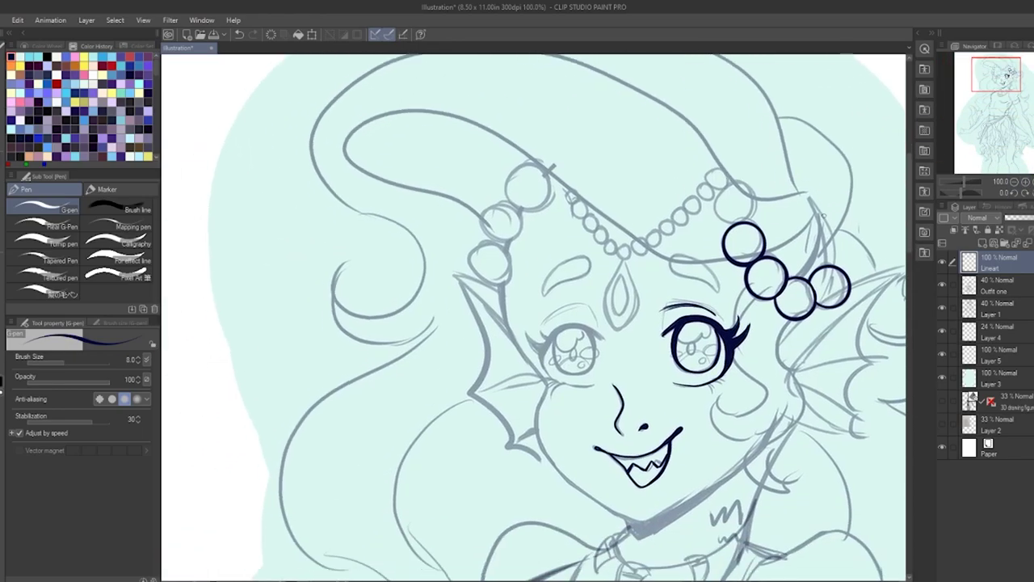
# Step: Ink the pointed hair strand by the beads and the curled side locks hanging beside the face
pyautogui.moveTo(767, 252); pyautogui.dragTo(812, 222)
pyautogui.moveTo(774, 299)
pyautogui.mouseDown()
pyautogui.moveTo(736, 422)
pyautogui.moveTo(720, 400)
pyautogui.moveTo(736, 391)
pyautogui.moveTo(756, 442)
pyautogui.moveTo(769, 412)
pyautogui.mouseUp()
pyautogui.moveTo(764, 435)
pyautogui.mouseDown()
pyautogui.moveTo(771, 488)
pyautogui.moveTo(798, 479)
pyautogui.mouseUp()
pyautogui.moveTo(778, 322); pyautogui.dragTo(799, 466)
pyautogui.moveTo(1007, 75); pyautogui.dragTo(1011, 77)
# Step: Ink the long upper edges of the ear fin beside the beads with the G-pen at size 12
pyautogui.moveTo(566, 340); pyautogui.dragTo(719, 225)
pyautogui.hotkey('ctrl', 'z')
pyautogui.press(']')
pyautogui.press(']')
pyautogui.moveTo(568, 339); pyautogui.dragTo(701, 244)
pyautogui.hotkey('ctrl', 'z')
pyautogui.moveTo(561, 338); pyautogui.dragTo(742, 211)
pyautogui.moveTo(624, 250); pyautogui.dragTo(714, 227)
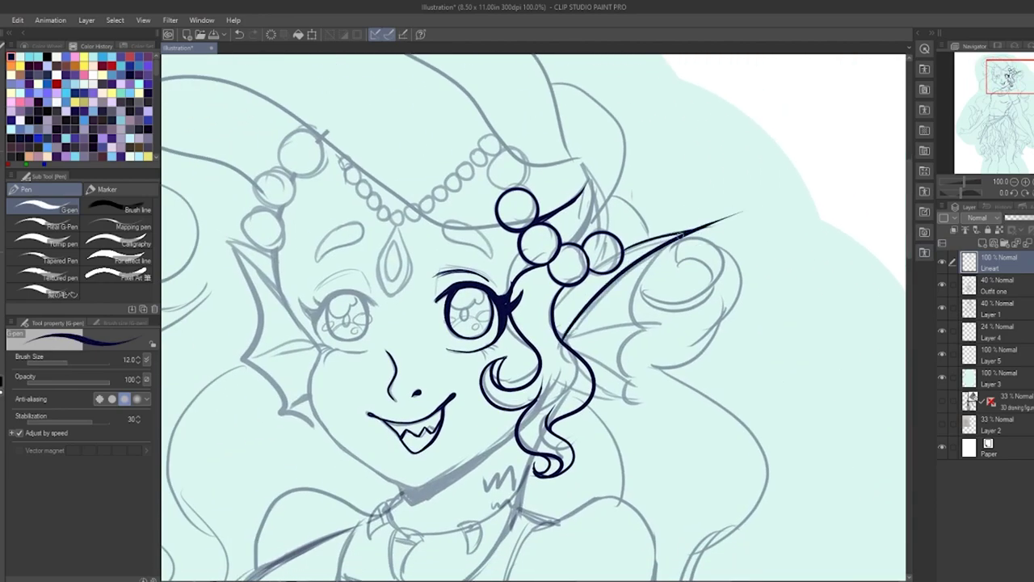
# Step: Ink the ear fin's scalloped outer edge and erase its overshooting line ends with the Rough eraser at size 70
pyautogui.hotkey('ctrl', 'z')
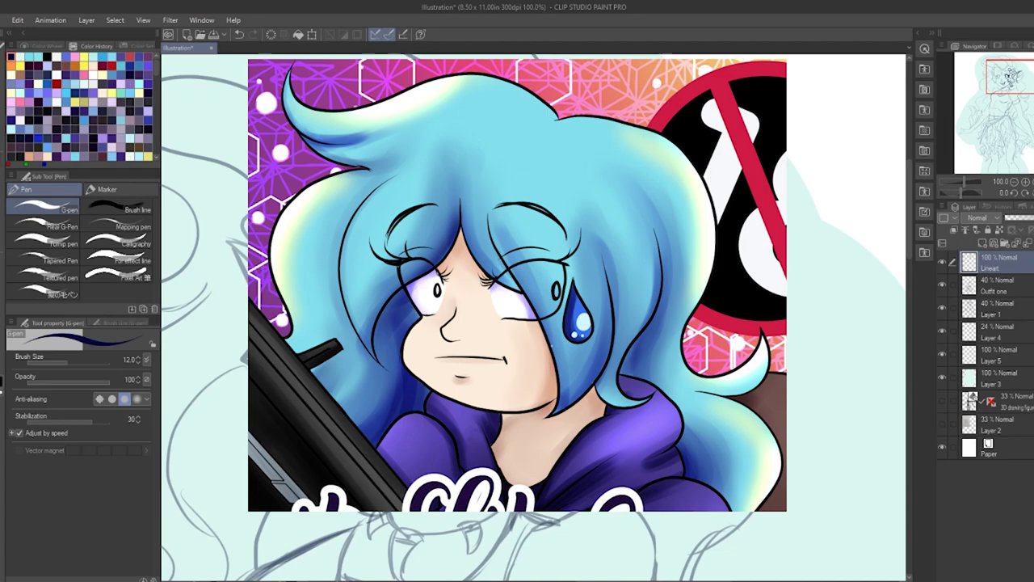
pyautogui.press('e')
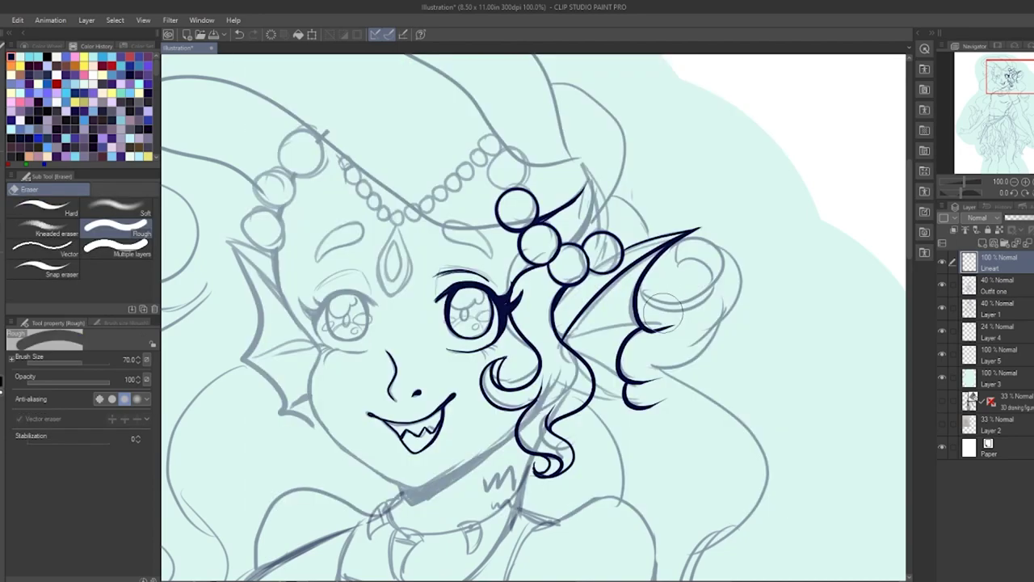
pyautogui.moveTo(661, 313); pyautogui.dragTo(667, 317)
pyautogui.moveTo(650, 353)
pyautogui.mouseDown()
pyautogui.moveTo(663, 340)
pyautogui.moveTo(655, 371)
pyautogui.mouseUp()
pyautogui.press('p')
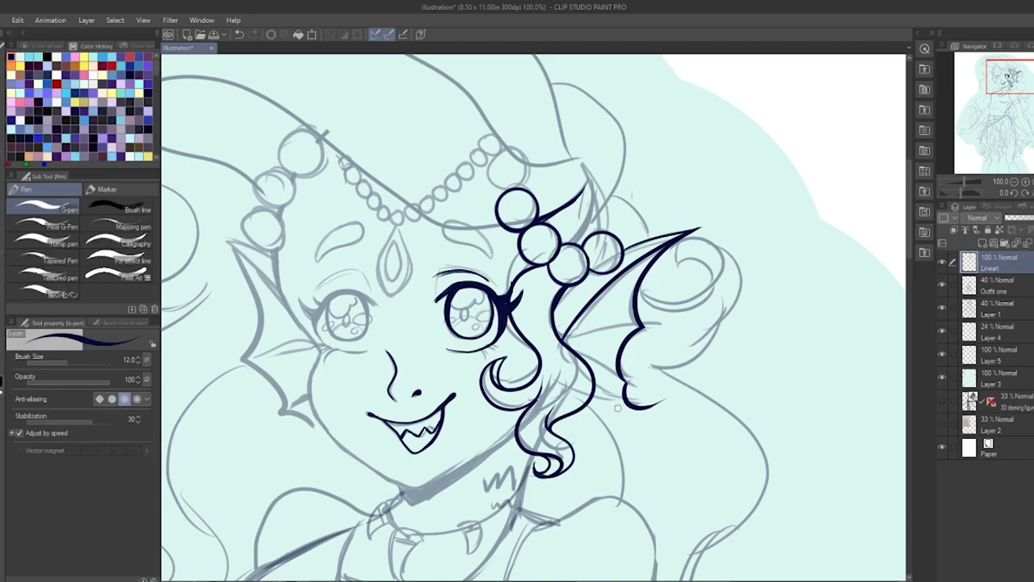
# Step: Ink the ear fin's inner ribs with the G-pen at size 7 and erase the overshoot at its lowest tip
pyautogui.press('[')
pyautogui.press('[')
pyautogui.press('[')
pyautogui.hotkey('ctrl', 'z')
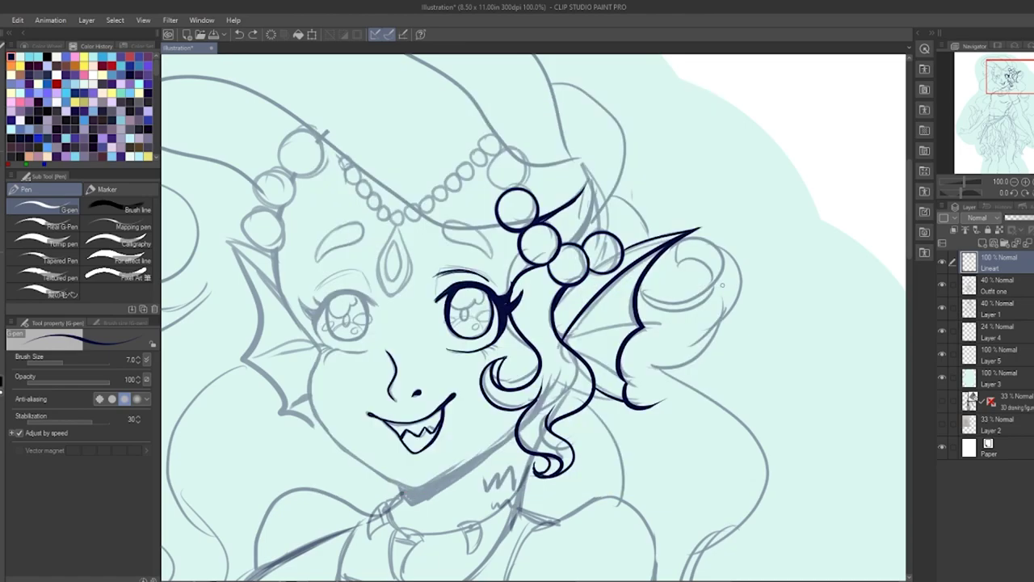
pyautogui.hotkey('ctrl', 'z')
pyautogui.moveTo(642, 325); pyautogui.dragTo(563, 339)
pyautogui.click(1032, 193)
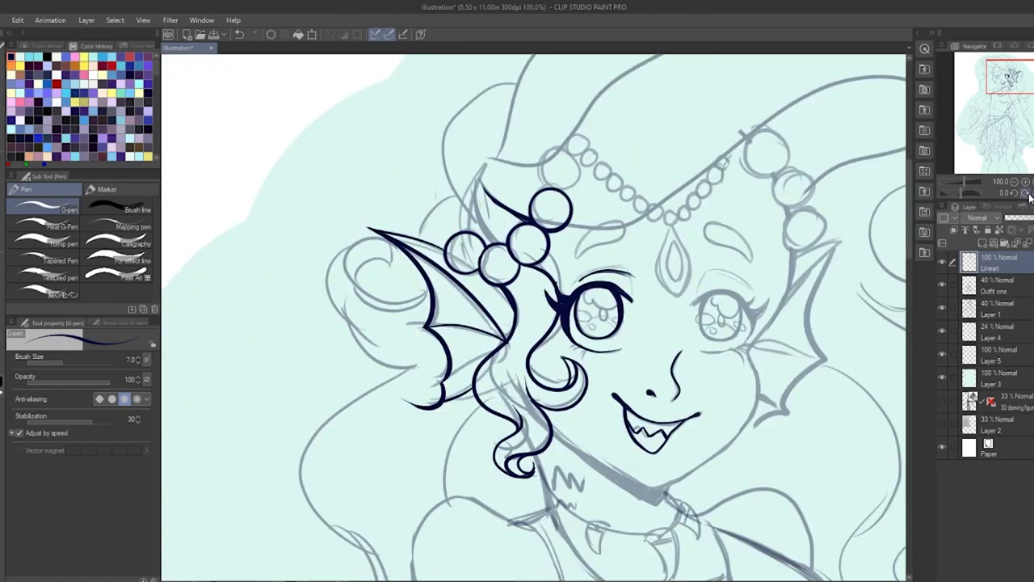
pyautogui.moveTo(445, 381); pyautogui.dragTo(496, 347)
pyautogui.press('e')
pyautogui.moveTo(417, 378); pyautogui.dragTo(434, 413)
pyautogui.press('p')
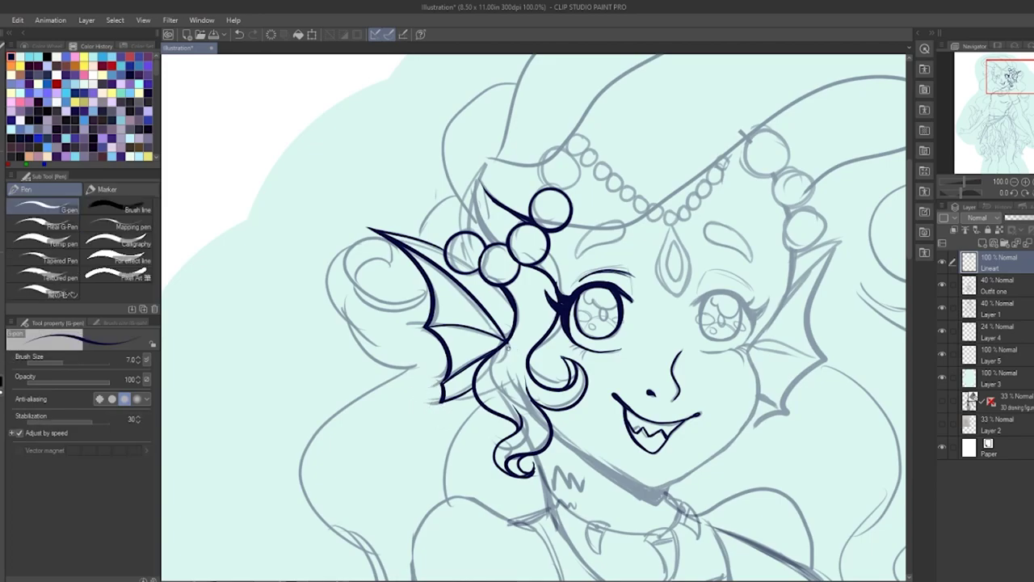
# Step: Ink the cheek, jawline and chin shadow outline with the G-pen at size 10
pyautogui.press(']')
pyautogui.press(']')
pyautogui.press('h')
pyautogui.moveTo(613, 320)
pyautogui.mouseDown()
pyautogui.moveTo(651, 65)
pyautogui.moveTo(720, 222)
pyautogui.mouseUp()
pyautogui.moveTo(418, 261)
pyautogui.mouseDown()
pyautogui.moveTo(518, 377)
pyautogui.moveTo(614, 324)
pyautogui.moveTo(517, 399)
pyautogui.mouseUp()
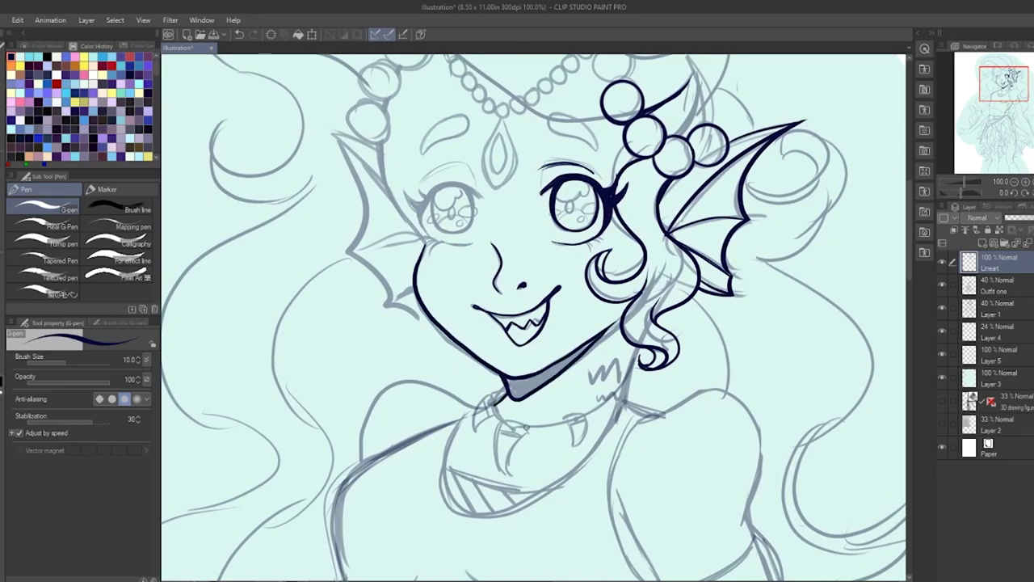
# Step: Ink the fang pendants on the necklace and the side line of the neck
pyautogui.moveTo(501, 421)
pyautogui.mouseDown()
pyautogui.moveTo(526, 431)
pyautogui.moveTo(490, 397)
pyautogui.mouseUp()
pyautogui.moveTo(584, 419); pyautogui.dragTo(569, 453)
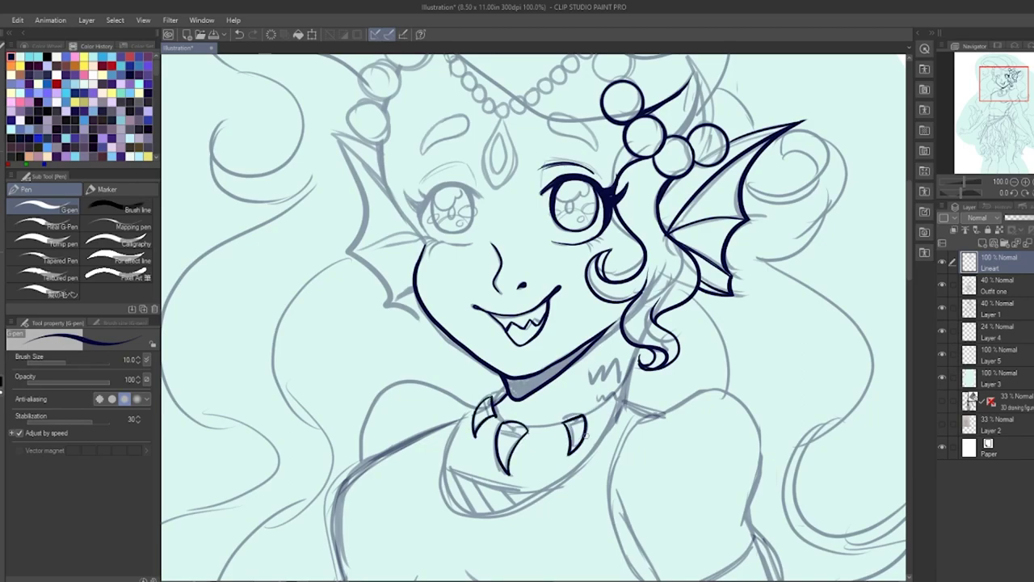
pyautogui.moveTo(638, 349); pyautogui.dragTo(623, 394)
# Step: Add a ring outline for the uppermost bead by stamping an 80-size Turnip pen circle and erasing its centre at size 70
pyautogui.moveTo(1012, 78); pyautogui.dragTo(1002, 70)
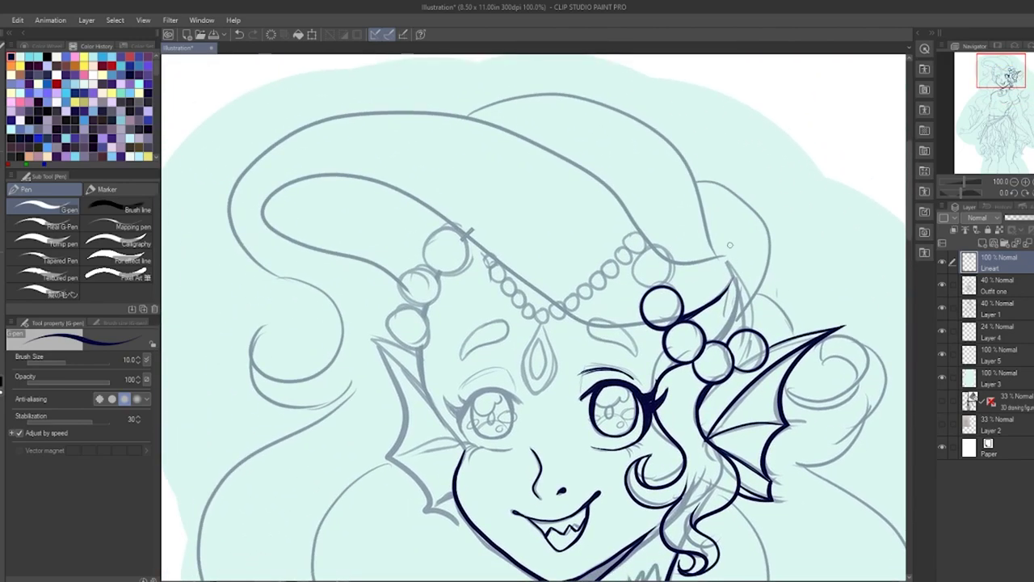
pyautogui.press('b')
pyautogui.press('p')
pyautogui.click(50, 242)
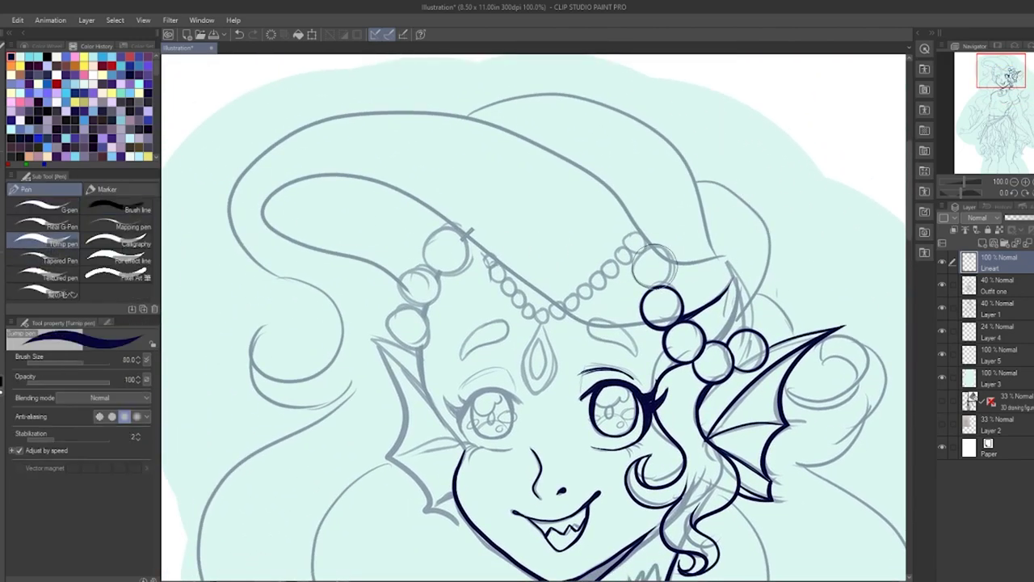
pyautogui.click(655, 265)
pyautogui.press('e')
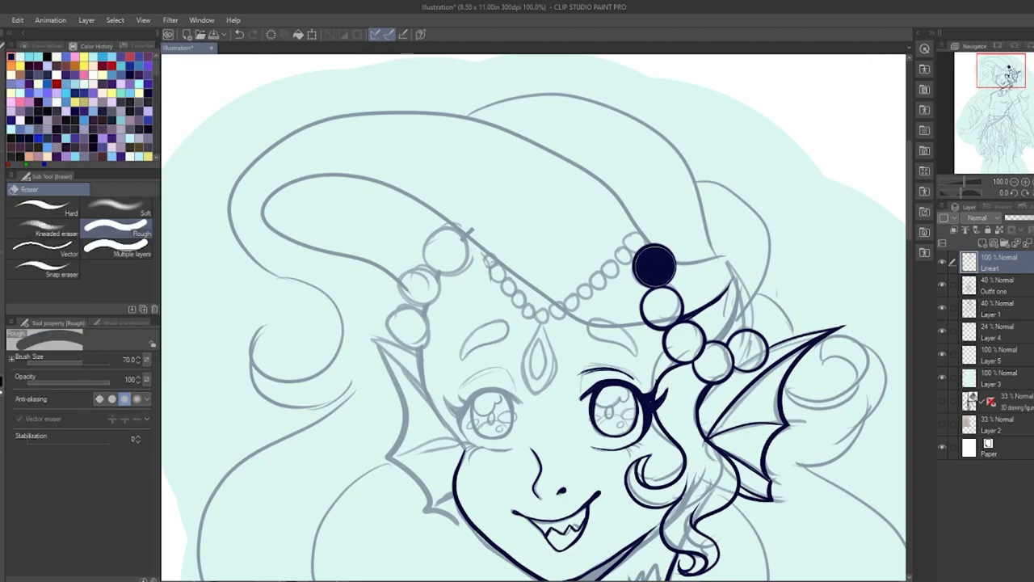
pyautogui.click(655, 265)
# Step: Ink the inner edge of the large front hair swoop with the G-pen at size 10
pyautogui.press('p')
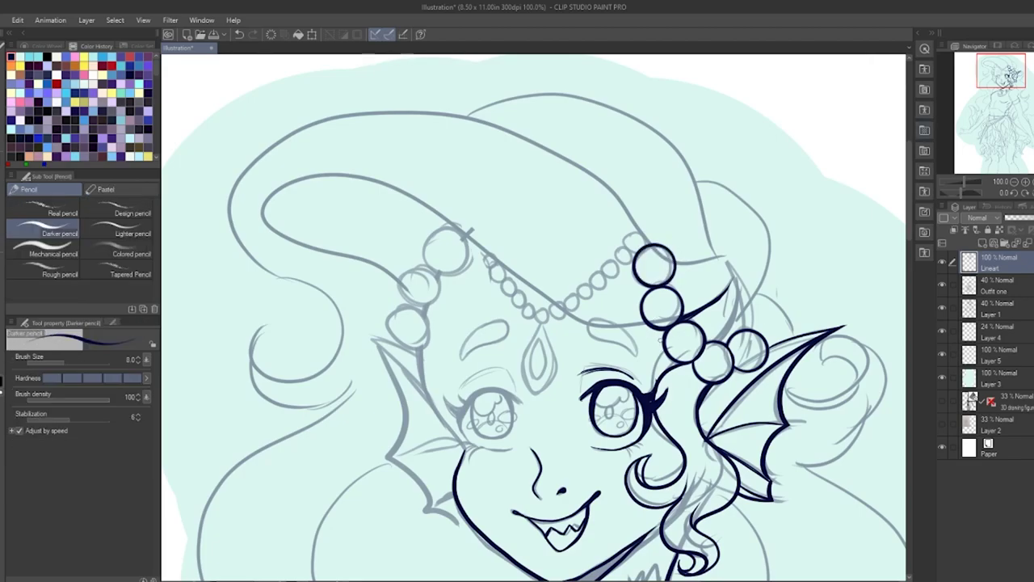
pyautogui.press('p')
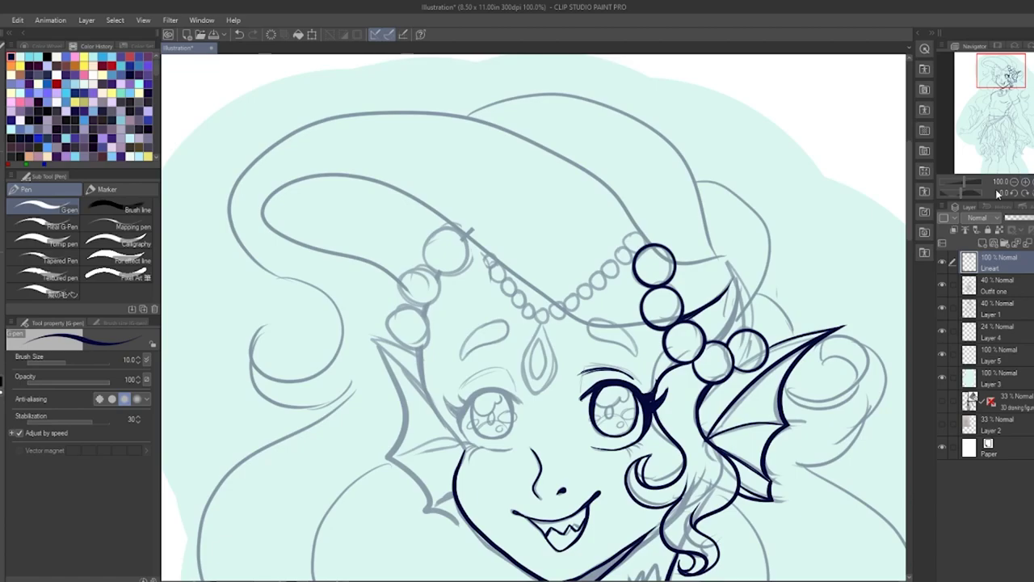
pyautogui.moveTo(961, 193); pyautogui.dragTo(976, 193)
pyautogui.moveTo(462, 403)
pyautogui.mouseDown()
pyautogui.moveTo(575, 334)
pyautogui.moveTo(717, 154)
pyautogui.mouseUp()
pyautogui.press('e')
pyautogui.press('p')
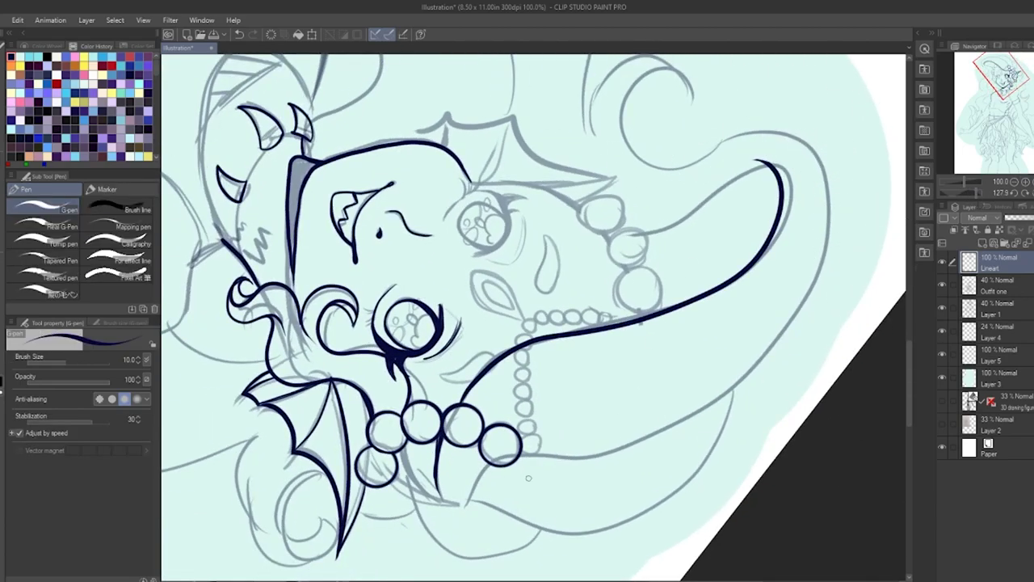
# Step: Ink the tapered lock ends around the uppermost bead and erase the stray parts of the strokes
pyautogui.moveTo(448, 500)
pyautogui.mouseDown()
pyautogui.moveTo(476, 449)
pyautogui.moveTo(683, 324)
pyautogui.mouseUp()
pyautogui.hotkey('ctrl', 'z')
pyautogui.moveTo(479, 444); pyautogui.dragTo(447, 497)
pyautogui.moveTo(494, 422); pyautogui.dragTo(698, 355)
pyautogui.moveTo(594, 382); pyautogui.dragTo(492, 425)
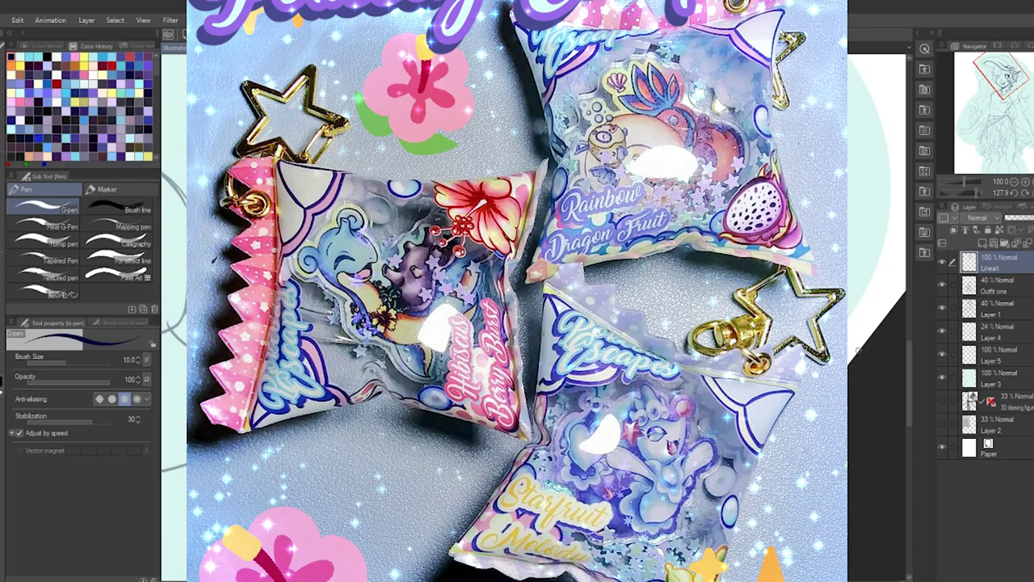
pyautogui.press('e')
pyautogui.moveTo(530, 387); pyautogui.dragTo(694, 358)
pyautogui.moveTo(610, 384)
pyautogui.mouseDown()
pyautogui.moveTo(525, 400)
pyautogui.moveTo(602, 385)
pyautogui.mouseUp()
pyautogui.press('p')
pyautogui.moveTo(439, 483)
pyautogui.mouseDown()
pyautogui.moveTo(487, 473)
pyautogui.moveTo(749, 129)
pyautogui.moveTo(697, 112)
pyautogui.mouseUp()
pyautogui.hotkey('ctrl', 'z')
# Step: Ink the rear hair lock above the front swoop and the rounded lock behind it
pyautogui.click(1033, 193)
pyautogui.moveTo(1014, 80); pyautogui.dragTo(1010, 71)
pyautogui.moveTo(605, 263)
pyautogui.mouseDown()
pyautogui.moveTo(586, 330)
pyautogui.moveTo(624, 304)
pyautogui.mouseUp()
pyautogui.moveTo(606, 265)
pyautogui.mouseDown()
pyautogui.moveTo(588, 243)
pyautogui.moveTo(546, 246)
pyautogui.moveTo(343, 103)
pyautogui.mouseUp()
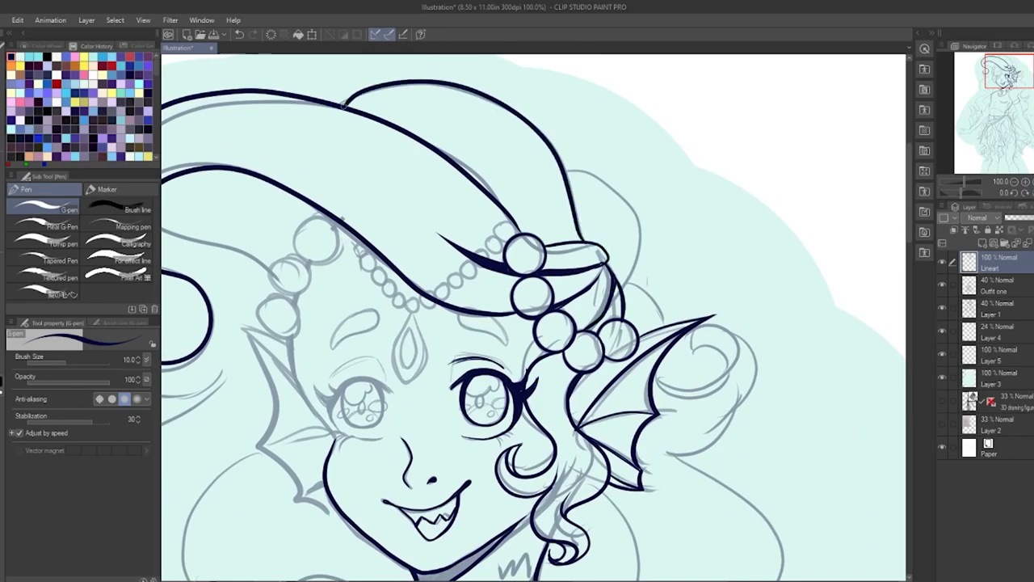
pyautogui.moveTo(615, 283); pyautogui.dragTo(569, 170)
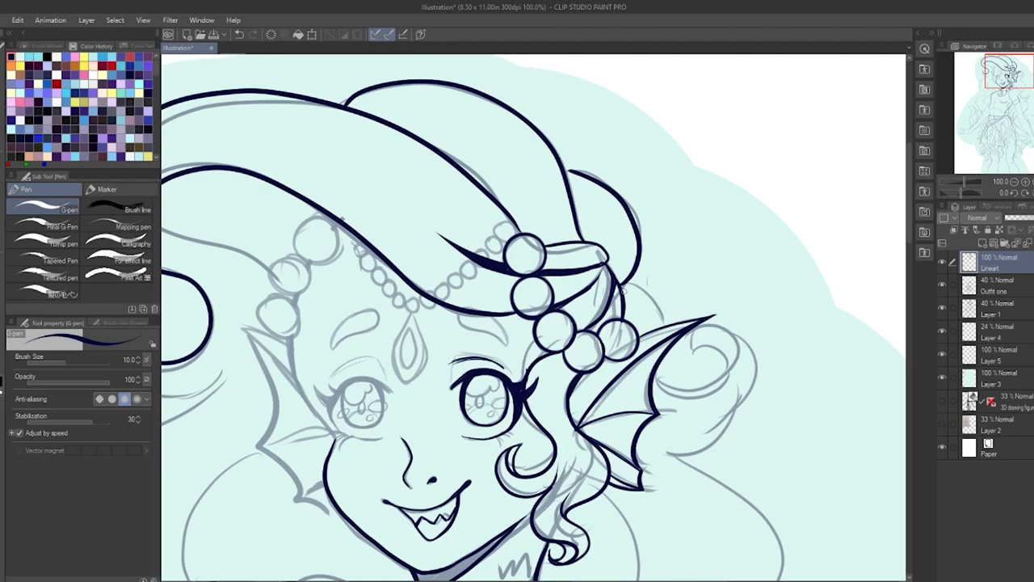
# Step: Ink the curled hair locks around the ear fin and undo the last two strokes
pyautogui.moveTo(621, 283); pyautogui.dragTo(662, 330)
pyautogui.moveTo(655, 373)
pyautogui.mouseDown()
pyautogui.moveTo(731, 380)
pyautogui.moveTo(709, 360)
pyautogui.moveTo(759, 361)
pyautogui.moveTo(699, 418)
pyautogui.mouseUp()
pyautogui.moveTo(748, 403); pyautogui.dragTo(666, 454)
pyautogui.moveTo(1029, 82); pyautogui.dragTo(1033, 100)
pyautogui.moveTo(565, 166)
pyautogui.mouseDown()
pyautogui.moveTo(665, 315)
pyautogui.moveTo(678, 408)
pyautogui.moveTo(667, 428)
pyautogui.moveTo(725, 390)
pyautogui.moveTo(640, 494)
pyautogui.mouseUp()
pyautogui.hotkey('ctrl', 'z')
pyautogui.hotkey('ctrl', 'z')
# Step: Stamp three solid circles with the Turnip pen over the sketched beads on the other side of the forehead
pyautogui.moveTo(1023, 95); pyautogui.dragTo(1004, 82)
pyautogui.click(1031, 189)
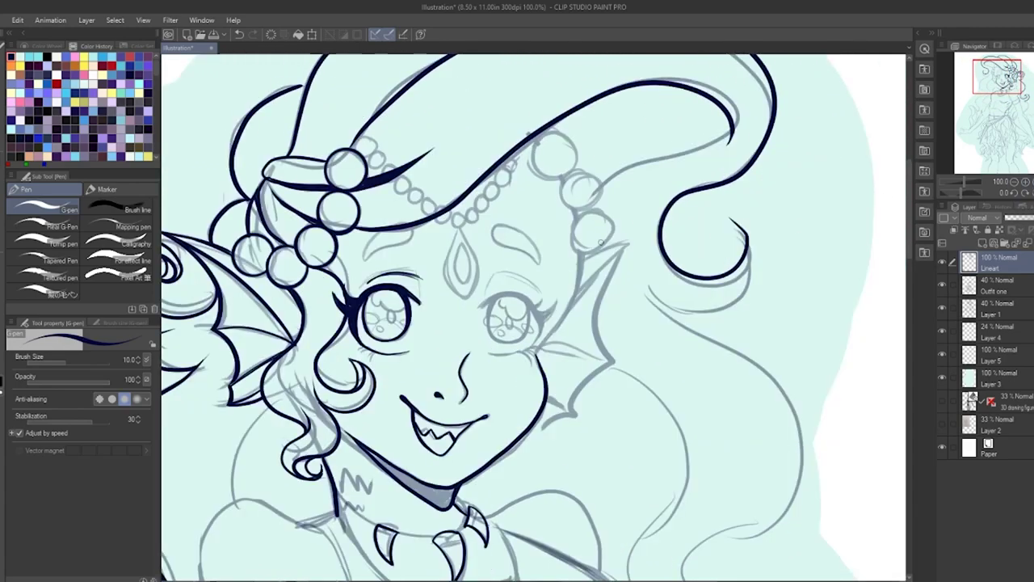
pyautogui.click(44, 243)
pyautogui.moveTo(550, 150); pyautogui.dragTo(577, 191)
pyautogui.click(588, 234)
# Step: Hollow out the three solid beads into ring outlines with the Rough eraser at size 70, redoing the middle one
pyautogui.press('e')
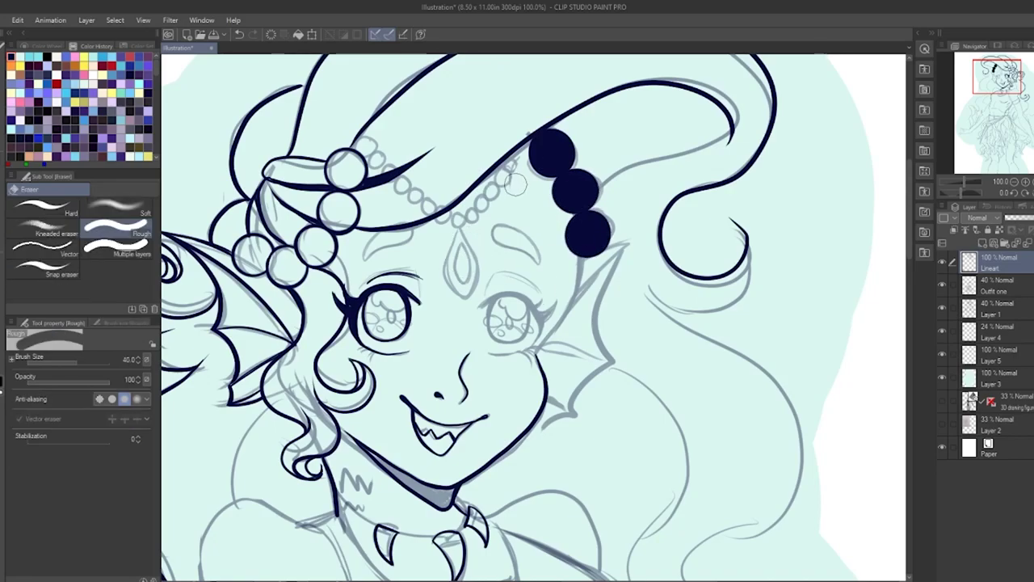
pyautogui.click(551, 150)
pyautogui.click(576, 191)
pyautogui.hotkey('ctrl', 'z')
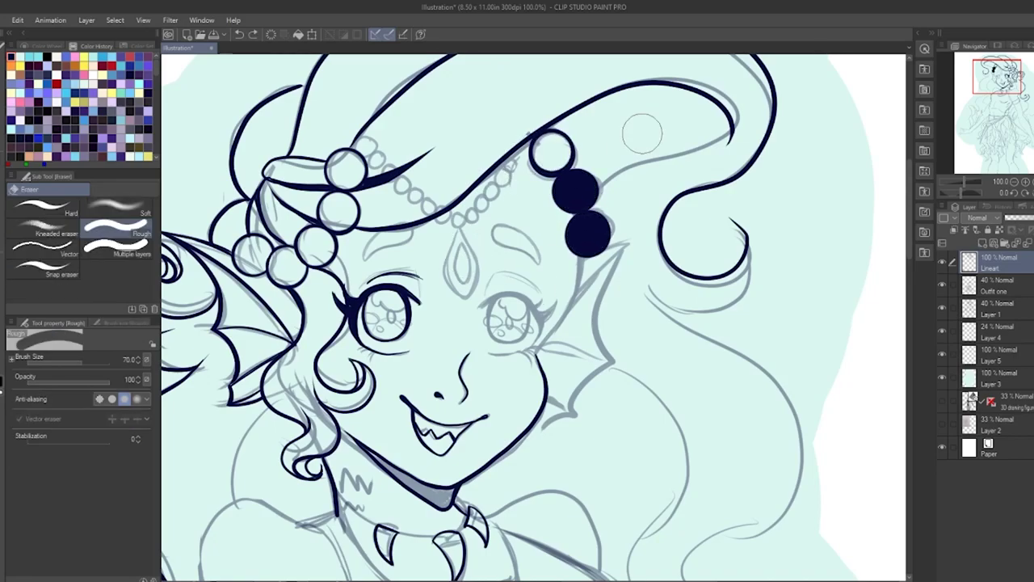
pyautogui.click(576, 190)
pyautogui.click(587, 233)
pyautogui.press('p')
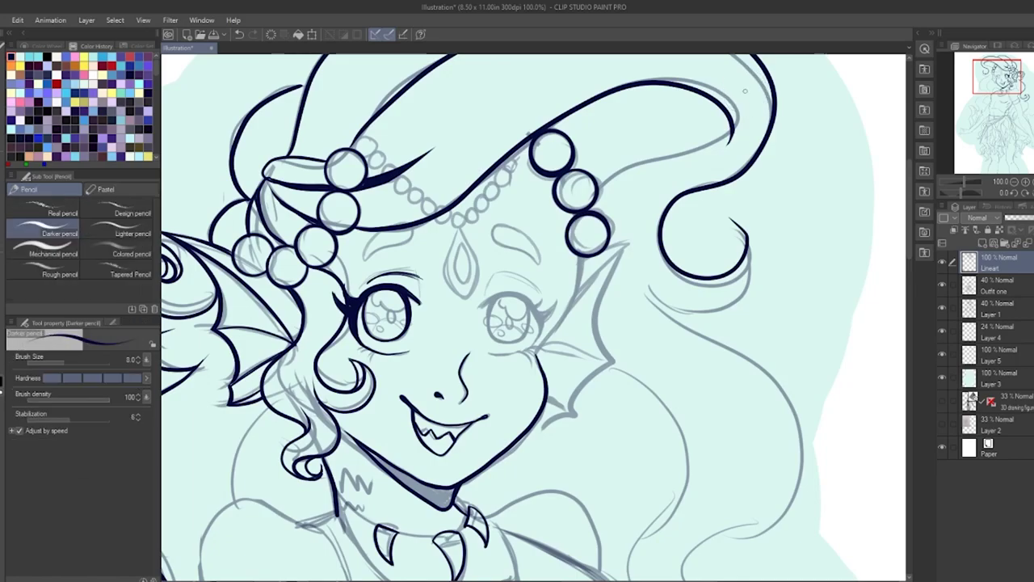
# Step: Ink the side of the face below the ring beads and the far ear fin's outline and ribs with the G-pen
pyautogui.click(48, 209)
pyautogui.moveTo(580, 258); pyautogui.dragTo(538, 346)
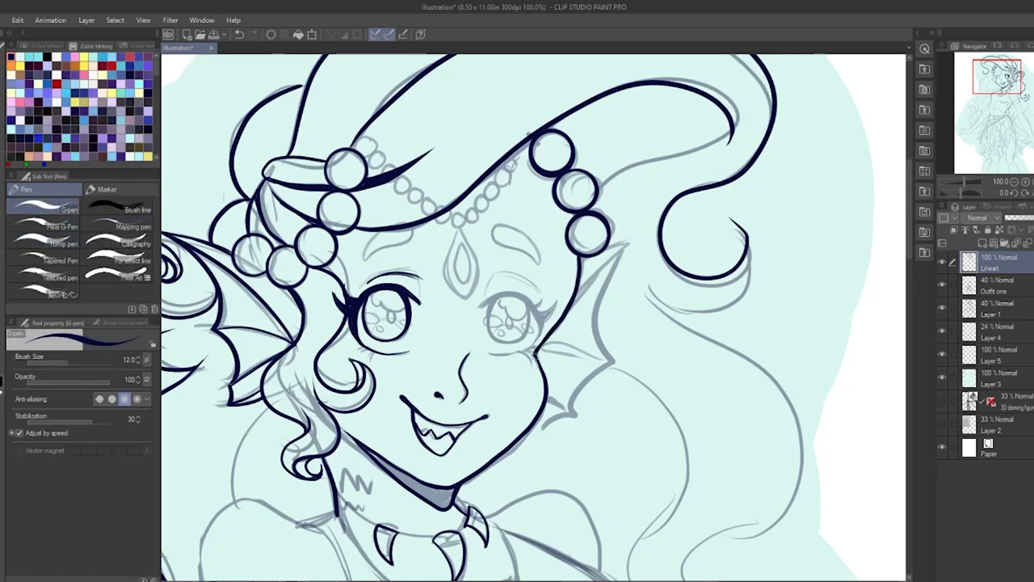
pyautogui.moveTo(580, 267)
pyautogui.mouseDown()
pyautogui.moveTo(640, 239)
pyautogui.moveTo(600, 331)
pyautogui.moveTo(604, 365)
pyautogui.moveTo(534, 422)
pyautogui.mouseUp()
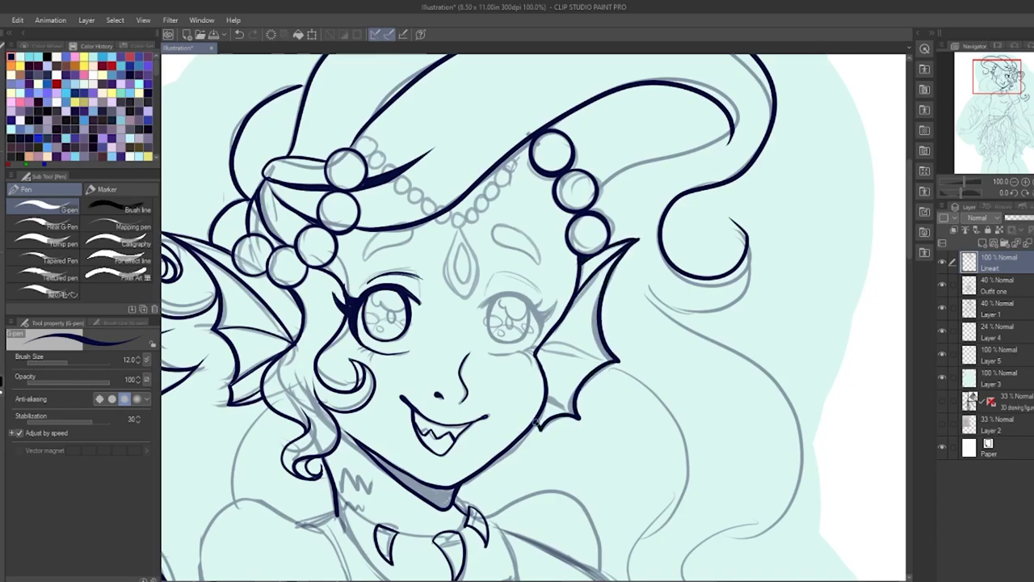
pyautogui.press('[')
pyautogui.press('[')
pyautogui.press('[')
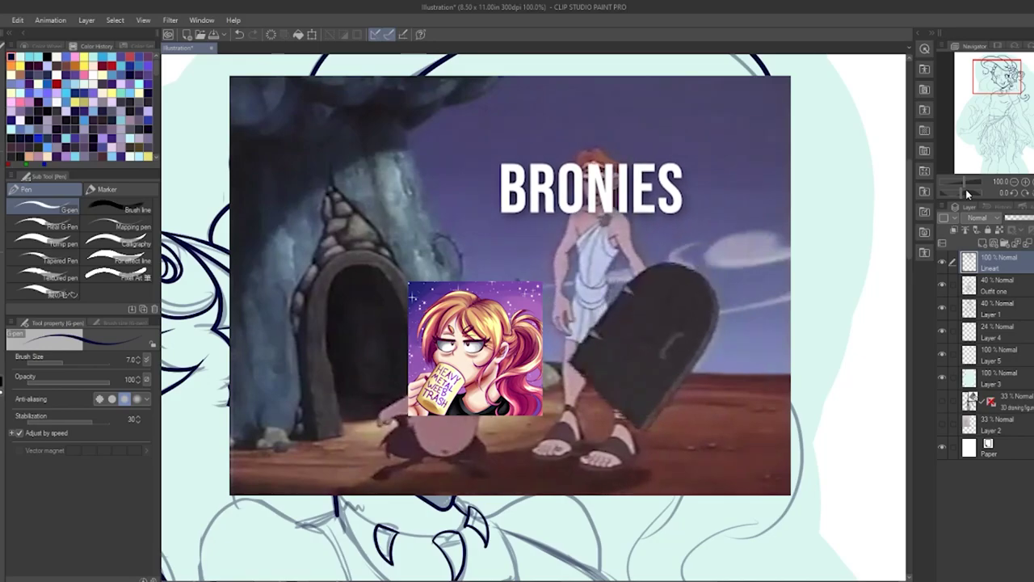
pyautogui.moveTo(960, 193); pyautogui.dragTo(950, 194)
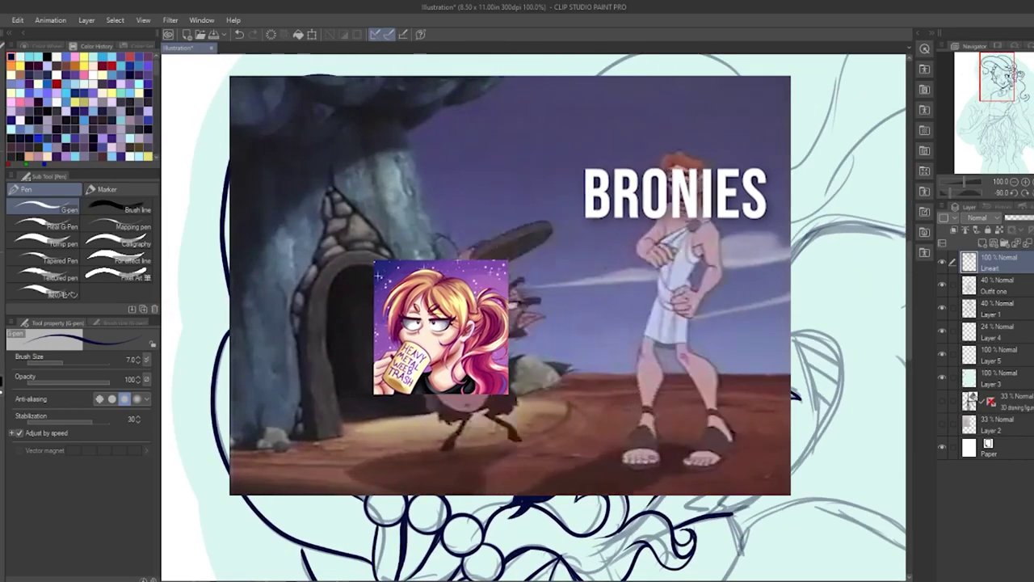
pyautogui.hotkey('ctrl', '@')
pyautogui.press(']')
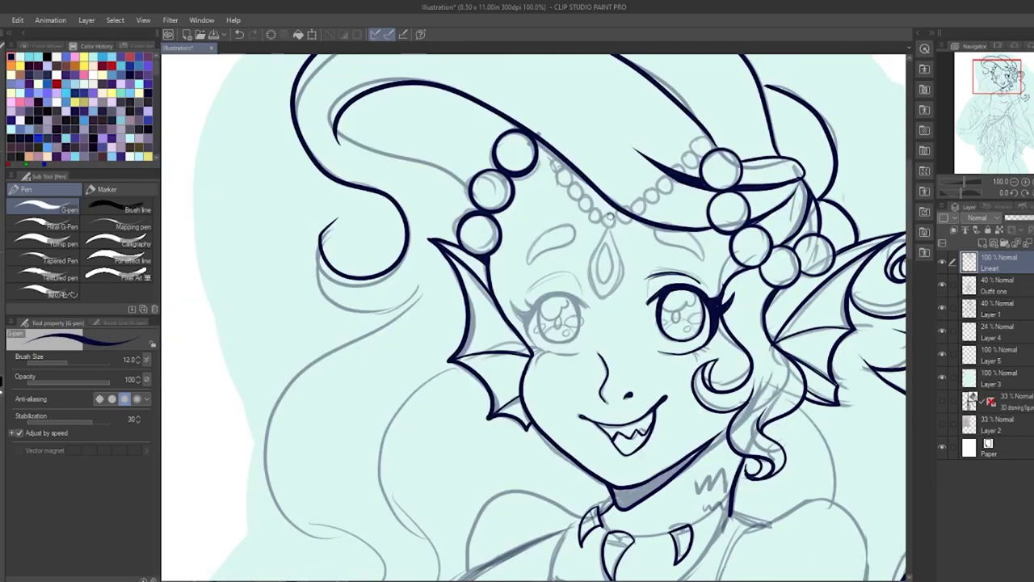
# Step: Stamp seven small solid dots with the Turnip pen over the sketched forehead bead chain
pyautogui.click(58, 226)
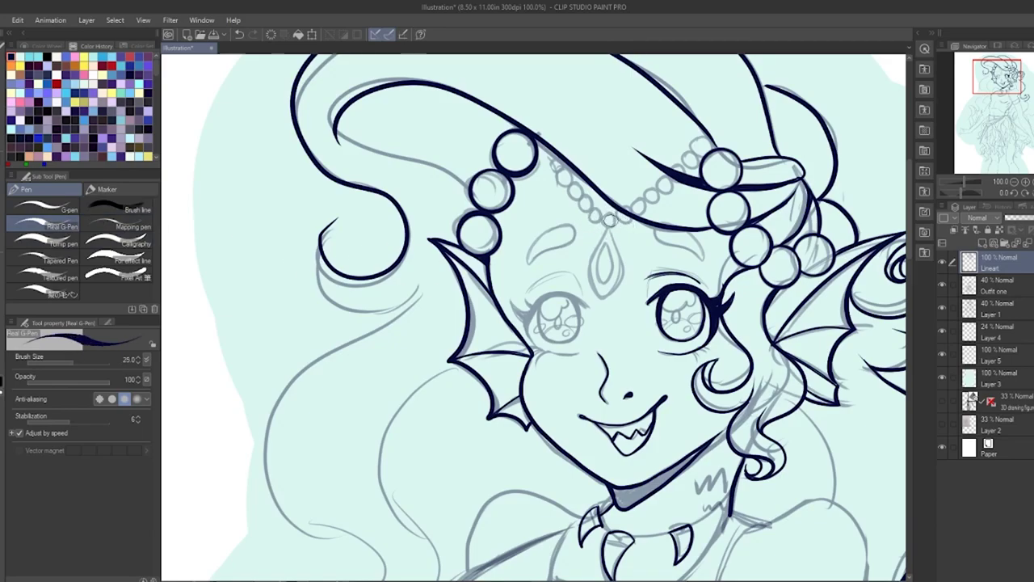
pyautogui.click(58, 243)
pyautogui.click(609, 221)
pyautogui.click(623, 213)
pyautogui.click(595, 210)
pyautogui.click(584, 200)
pyautogui.click(574, 190)
pyautogui.click(563, 172)
pyautogui.click(555, 161)
# Step: Hollow out the small chain beads into rings with the Rough eraser at size 20, redoing the one at the hairline
pyautogui.press('e')
pyautogui.press('[')
pyautogui.click(555, 162)
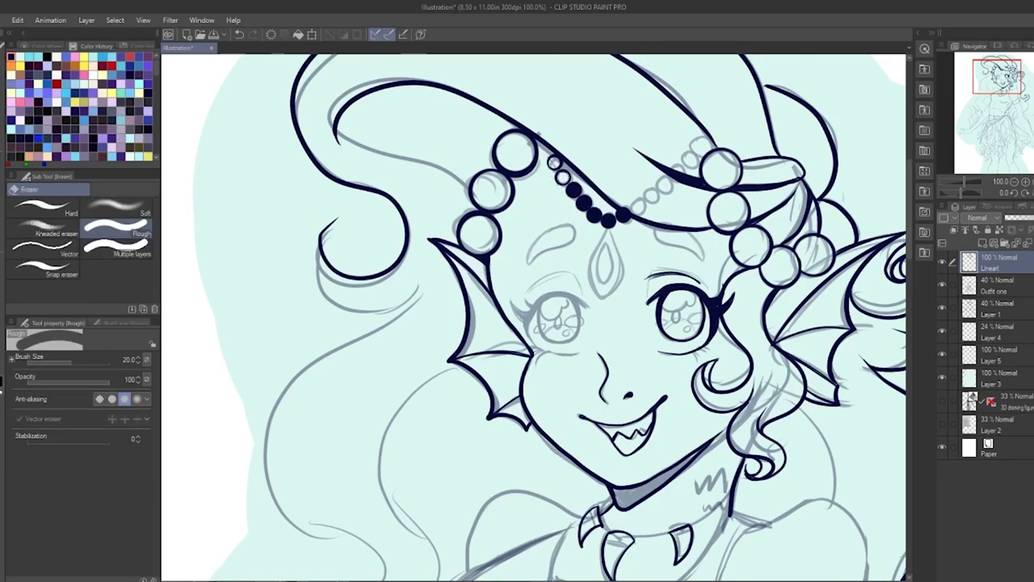
pyautogui.click(625, 214)
pyautogui.hotkey('ctrl', 'z')
pyautogui.click(623, 214)
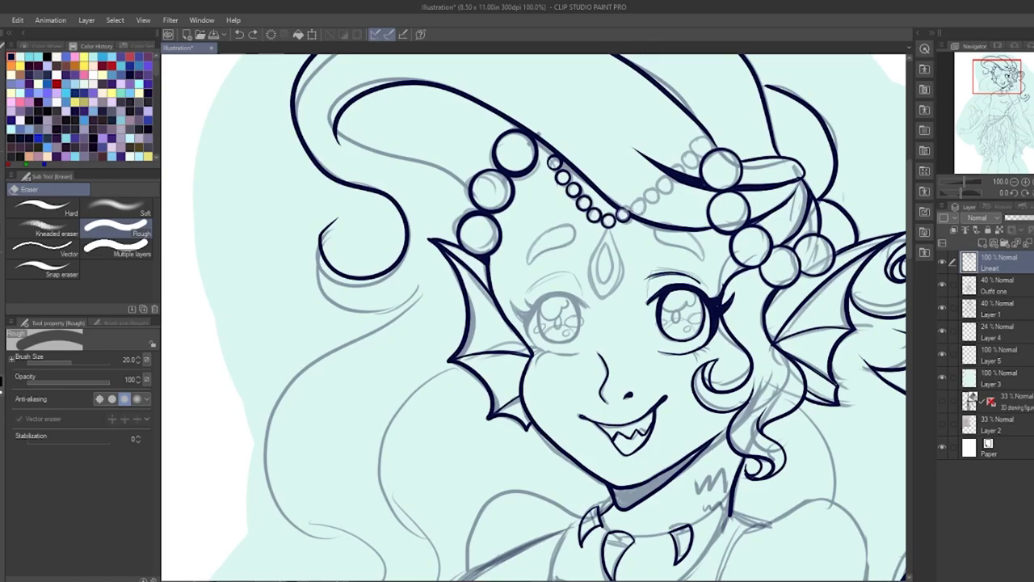
# Step: Ink the double teardrop pendant hanging from the lowest forehead bead with the G-pen
pyautogui.hotkey('ctrl', 'space')
pyautogui.moveTo(639, 214)
pyautogui.mouseDown()
pyautogui.moveTo(682, 111)
pyautogui.moveTo(683, 16)
pyautogui.mouseUp()
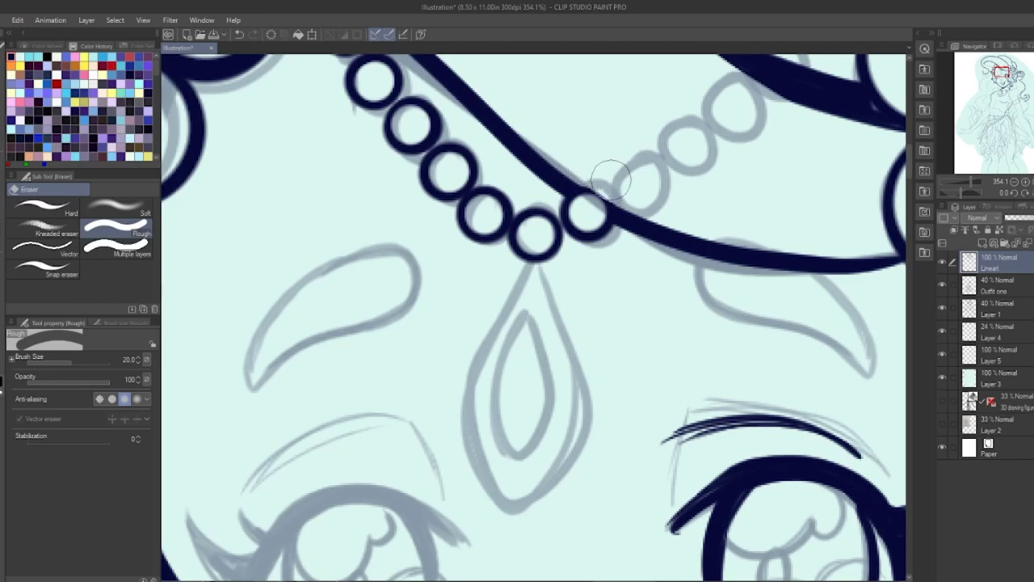
pyautogui.press('p')
pyautogui.press('p')
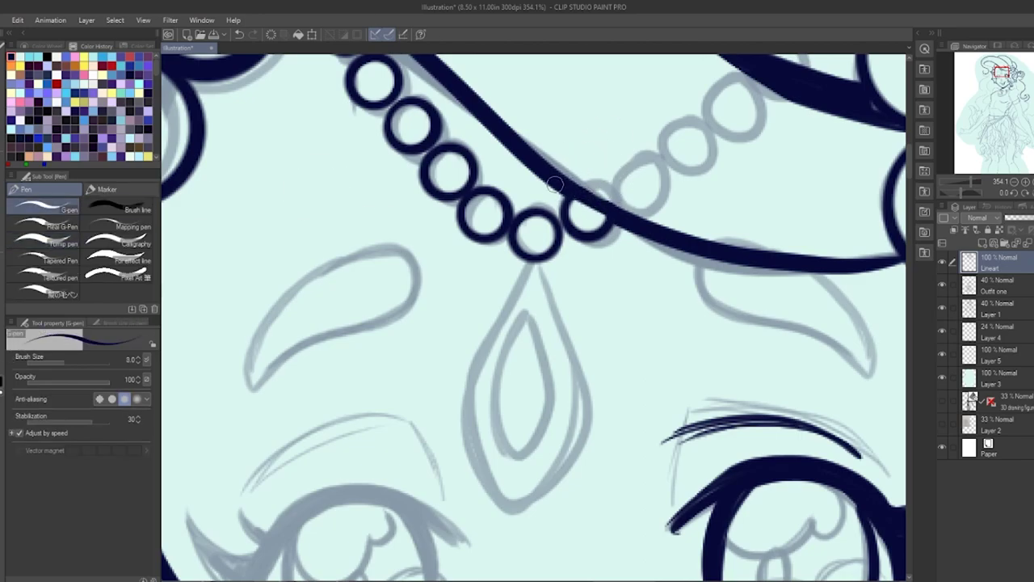
pyautogui.moveTo(529, 260)
pyautogui.mouseDown()
pyautogui.moveTo(483, 324)
pyautogui.moveTo(583, 378)
pyautogui.moveTo(535, 264)
pyautogui.mouseUp()
pyautogui.moveTo(531, 262)
pyautogui.mouseDown()
pyautogui.moveTo(497, 301)
pyautogui.moveTo(481, 495)
pyautogui.mouseUp()
pyautogui.moveTo(524, 307)
pyautogui.mouseDown()
pyautogui.moveTo(547, 462)
pyautogui.moveTo(523, 309)
pyautogui.mouseUp()
# Step: Ink the eyelid creases above the eyes and the far eye's lower lid line with its small lashes
pyautogui.moveTo(686, 433); pyautogui.dragTo(671, 491)
pyautogui.moveTo(421, 437); pyautogui.dragTo(436, 492)
pyautogui.click(1033, 193)
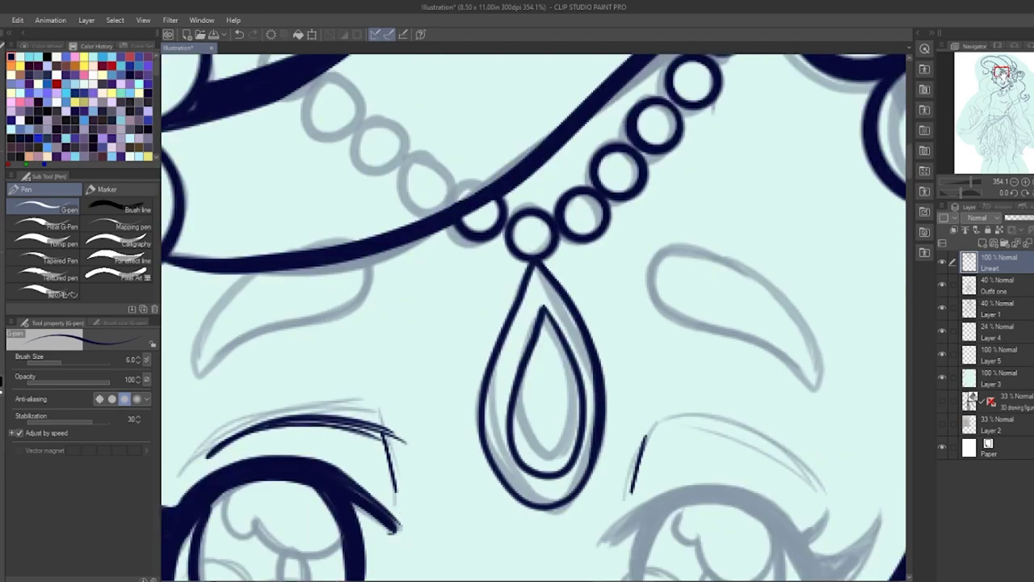
pyautogui.moveTo(1007, 82); pyautogui.dragTo(1003, 82)
pyautogui.moveTo(394, 373); pyautogui.dragTo(579, 430)
pyautogui.moveTo(998, 86); pyautogui.dragTo(1000, 79)
pyautogui.moveTo(517, 300); pyautogui.dragTo(694, 248)
pyautogui.moveTo(624, 303)
pyautogui.mouseDown()
pyautogui.moveTo(665, 335)
pyautogui.moveTo(677, 303)
pyautogui.mouseUp()
pyautogui.moveTo(653, 290); pyautogui.dragTo(693, 281)
# Step: Ink the far eye's iris outline with the G-pen at size 8
pyautogui.press(']')
pyautogui.press(']')
pyautogui.moveTo(545, 110)
pyautogui.mouseDown()
pyautogui.moveTo(518, 165)
pyautogui.moveTo(659, 171)
pyautogui.moveTo(650, 136)
pyautogui.mouseUp()
pyautogui.moveTo(650, 137)
pyautogui.mouseDown()
pyautogui.moveTo(641, 241)
pyautogui.moveTo(557, 104)
pyautogui.mouseUp()
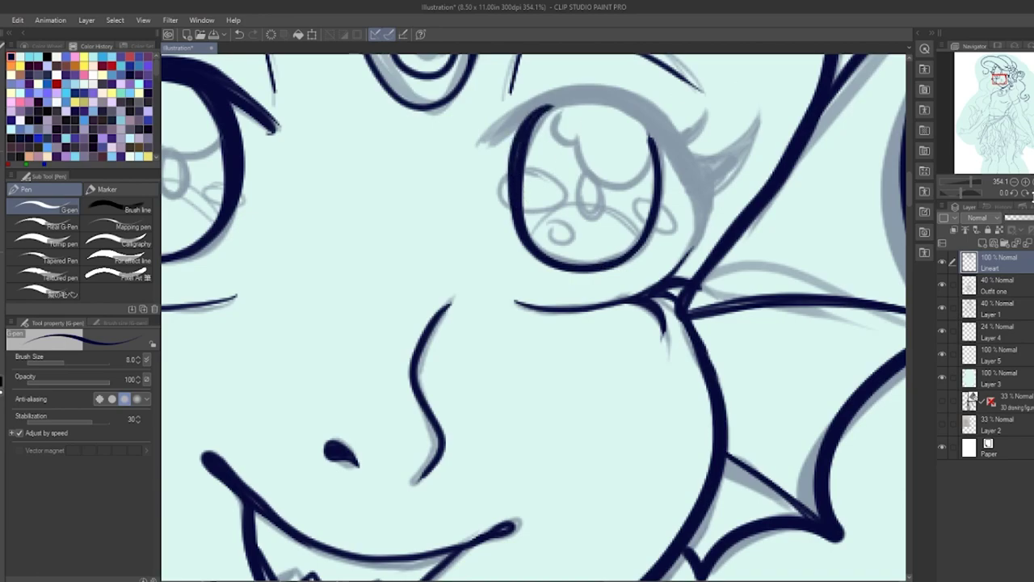
# Step: Ink the far eye's thick upper lash line and fill in its pointed outer lashes
pyautogui.click(1014, 182)
pyautogui.click(1014, 182)
pyautogui.click(1014, 182)
pyautogui.click(1025, 181)
pyautogui.click(1001, 78)
pyautogui.moveTo(556, 288); pyautogui.dragTo(525, 310)
pyautogui.moveTo(631, 377)
pyautogui.mouseDown()
pyautogui.moveTo(640, 366)
pyautogui.moveTo(618, 303)
pyautogui.moveTo(648, 327)
pyautogui.moveTo(659, 278)
pyautogui.moveTo(680, 291)
pyautogui.mouseUp()
pyautogui.moveTo(653, 337)
pyautogui.mouseDown()
pyautogui.moveTo(681, 299)
pyautogui.moveTo(638, 355)
pyautogui.mouseUp()
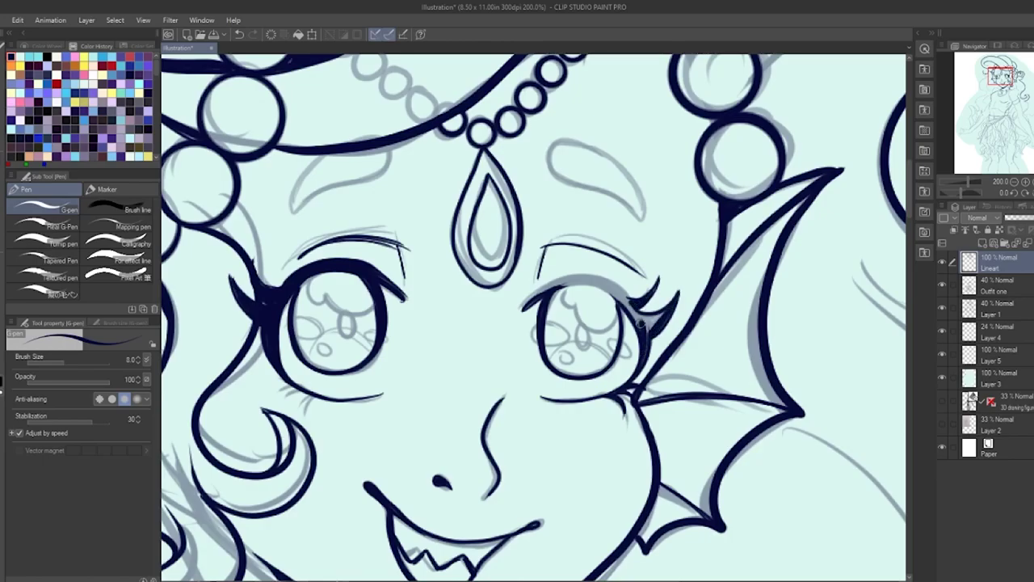
pyautogui.moveTo(655, 320)
pyautogui.mouseDown()
pyautogui.moveTo(634, 313)
pyautogui.moveTo(646, 325)
pyautogui.mouseUp()
pyautogui.moveTo(961, 193); pyautogui.dragTo(948, 193)
pyautogui.moveTo(504, 229)
pyautogui.mouseDown()
pyautogui.moveTo(528, 330)
pyautogui.moveTo(496, 227)
pyautogui.moveTo(498, 306)
pyautogui.moveTo(494, 226)
pyautogui.moveTo(512, 320)
pyautogui.mouseUp()
# Step: Ink both eyebrows over the sketch and thicken their lower edges
pyautogui.moveTo(359, 338)
pyautogui.mouseDown()
pyautogui.moveTo(413, 239)
pyautogui.moveTo(368, 341)
pyautogui.mouseUp()
pyautogui.click(1033, 194)
pyautogui.click(1033, 193)
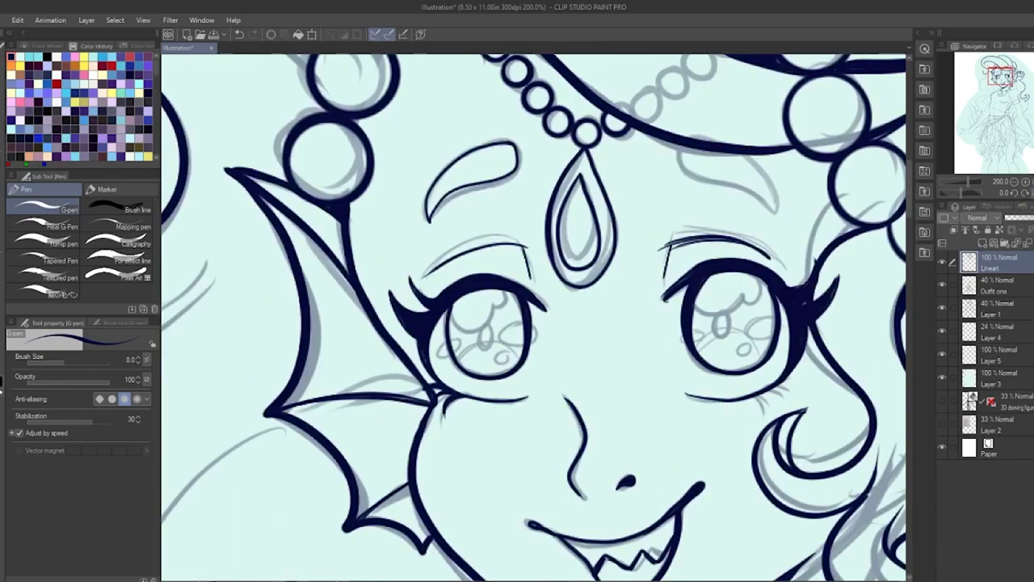
pyautogui.moveTo(684, 148)
pyautogui.mouseDown()
pyautogui.moveTo(692, 173)
pyautogui.moveTo(780, 220)
pyautogui.mouseUp()
pyautogui.moveTo(744, 153); pyautogui.dragTo(780, 220)
pyautogui.moveTo(430, 216); pyautogui.dragTo(519, 161)
pyautogui.moveTo(683, 152); pyautogui.dragTo(724, 172)
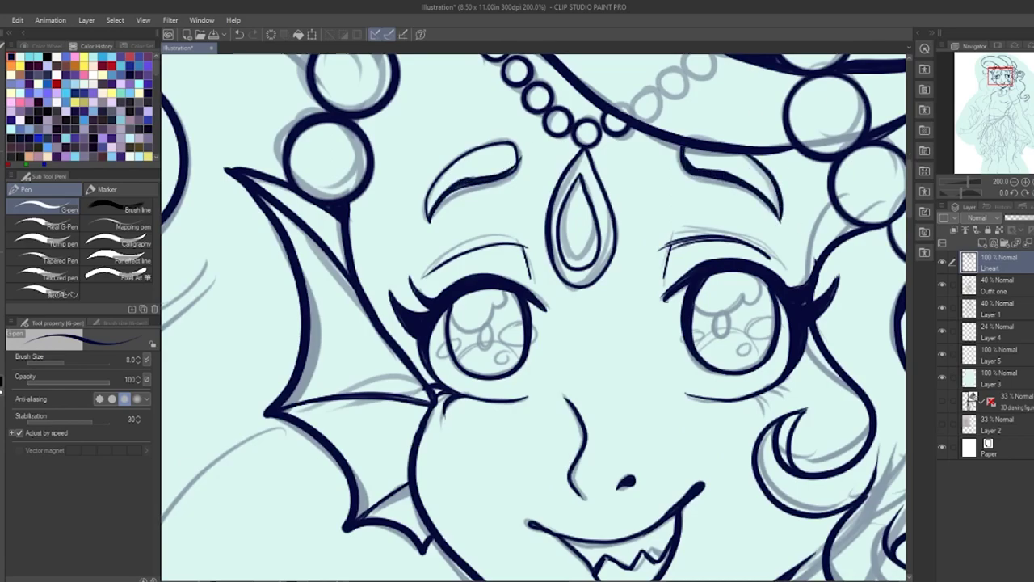
# Step: Ink the curved fold under the bust with the G-pen at size 15, redoing the first stroke and tapering the ends with the Rough eraser
pyautogui.hotkey('ctrl', '0')
pyautogui.hotkey('ctrl', 'space')
pyautogui.moveTo(563, 226); pyautogui.dragTo(807, 170)
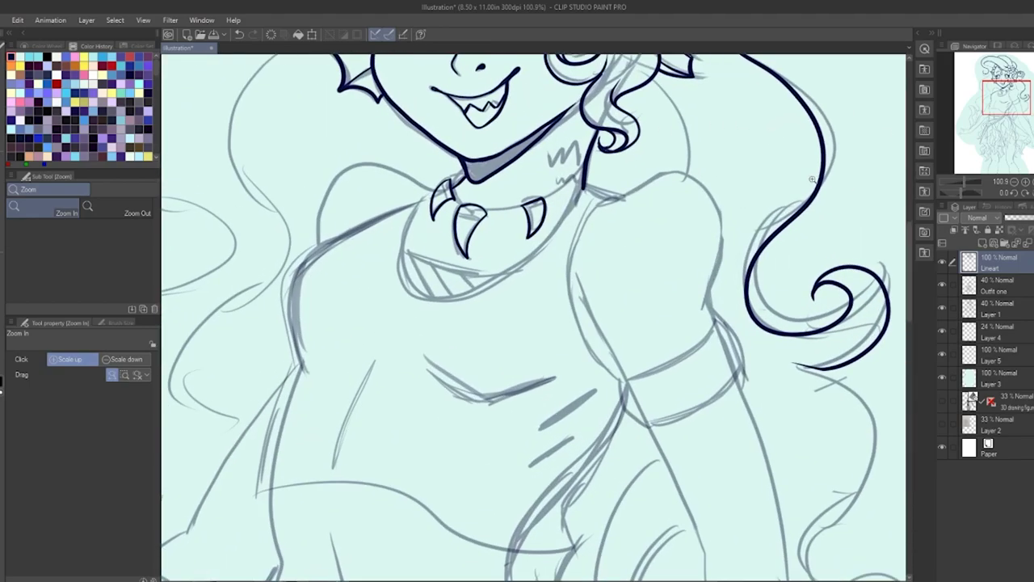
pyautogui.press(']')
pyautogui.press(']')
pyautogui.press(']')
pyautogui.moveTo(424, 357); pyautogui.dragTo(587, 377)
pyautogui.hotkey('ctrl', 'z')
pyautogui.moveTo(961, 193); pyautogui.dragTo(941, 192)
pyautogui.moveTo(627, 301)
pyautogui.mouseDown()
pyautogui.moveTo(637, 375)
pyautogui.moveTo(627, 295)
pyautogui.mouseUp()
pyautogui.moveTo(574, 267); pyautogui.dragTo(630, 300)
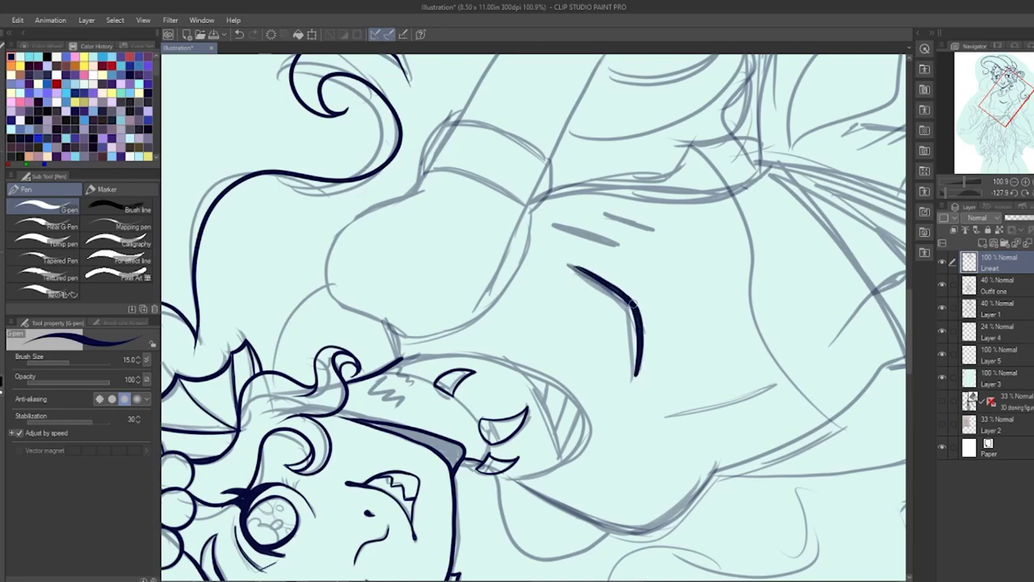
pyautogui.press('e')
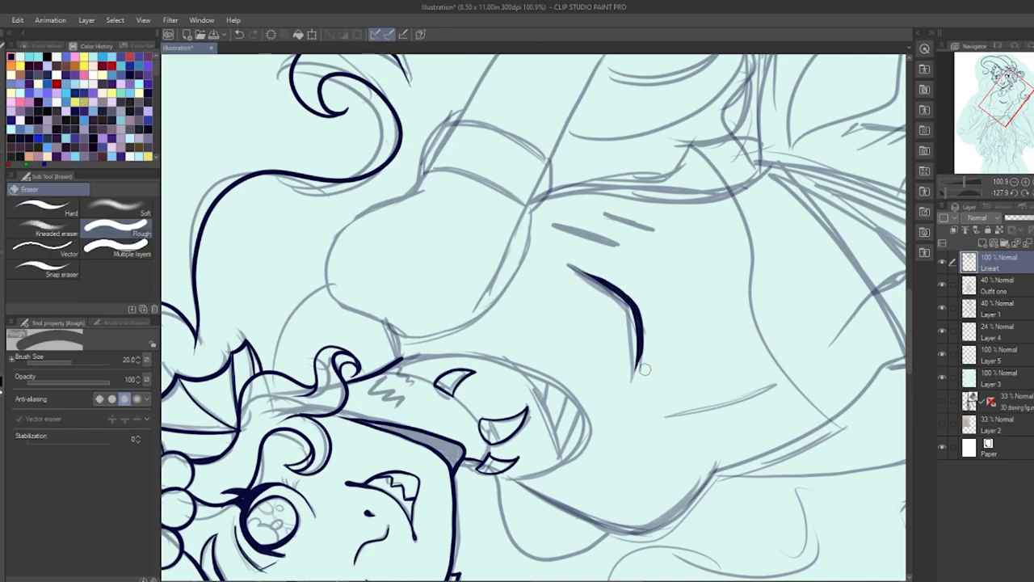
# Step: Ink the side of the neckline and the puff sleeve's armhole seam with the G-pen at size 15
pyautogui.click(1031, 193)
pyautogui.press('p')
pyautogui.moveTo(404, 277); pyautogui.dragTo(420, 189)
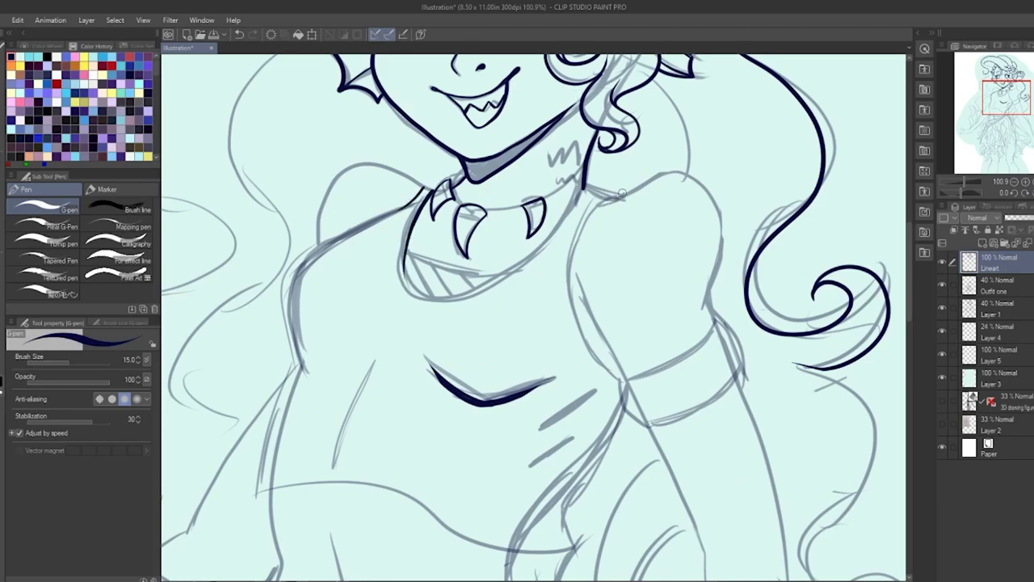
pyautogui.moveTo(623, 193); pyautogui.dragTo(626, 387)
# Step: Undo a repeated neckline stroke and ink the necklace cord between the tooth charms at size 10
pyautogui.moveTo(428, 194); pyautogui.dragTo(412, 289)
pyautogui.hotkey('ctrl', 'z')
pyautogui.press('[')
pyautogui.press('[')
pyautogui.moveTo(421, 209)
pyautogui.mouseDown()
pyautogui.moveTo(461, 297)
pyautogui.moveTo(582, 191)
pyautogui.mouseUp()
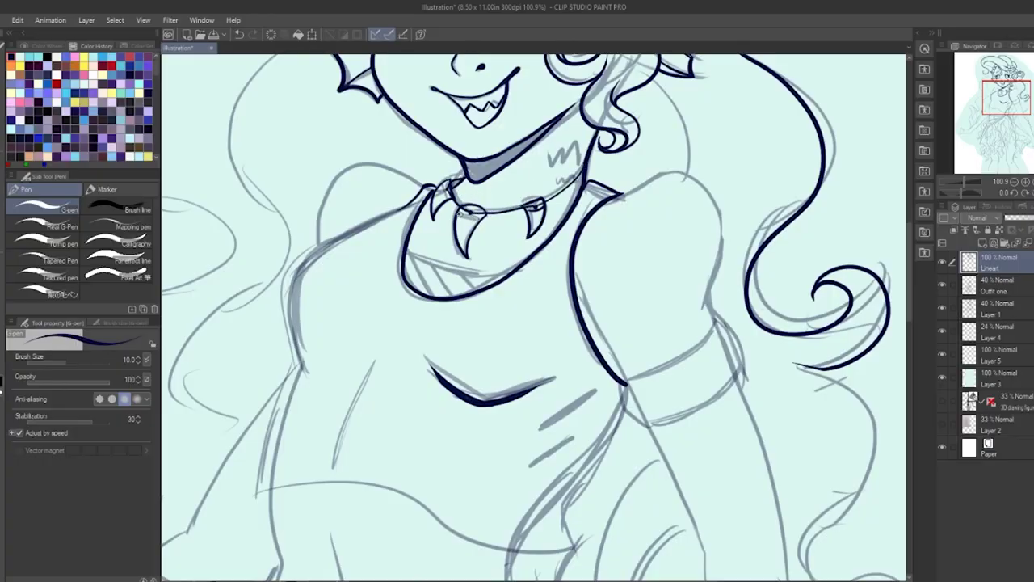
# Step: Ink the inner collar line at size 15 and hatch the strip below it at size 8
pyautogui.press(']')
pyautogui.press(']')
pyautogui.moveTo(404, 252); pyautogui.dragTo(504, 271)
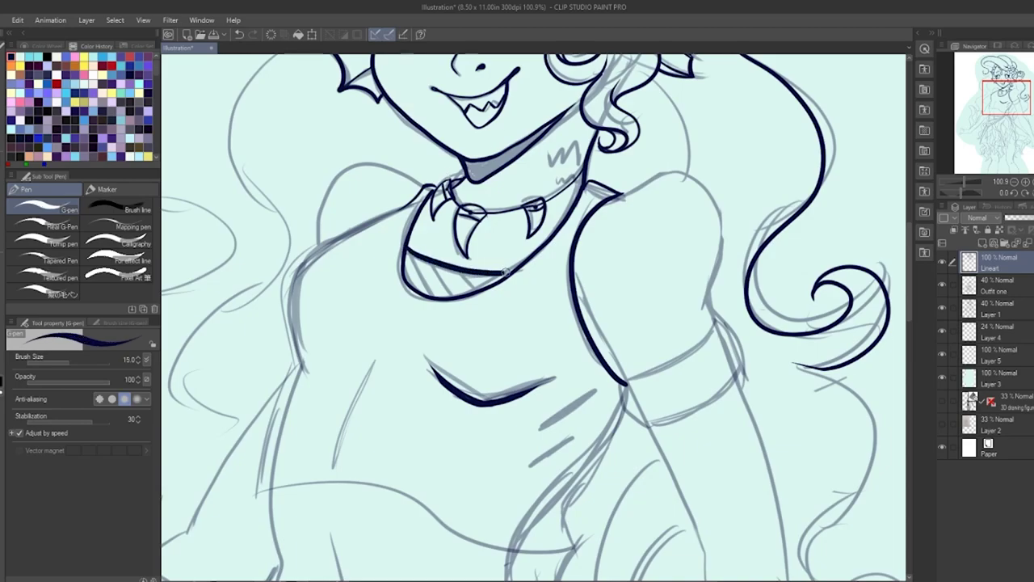
pyautogui.press('[')
pyautogui.press('[')
pyautogui.press('[')
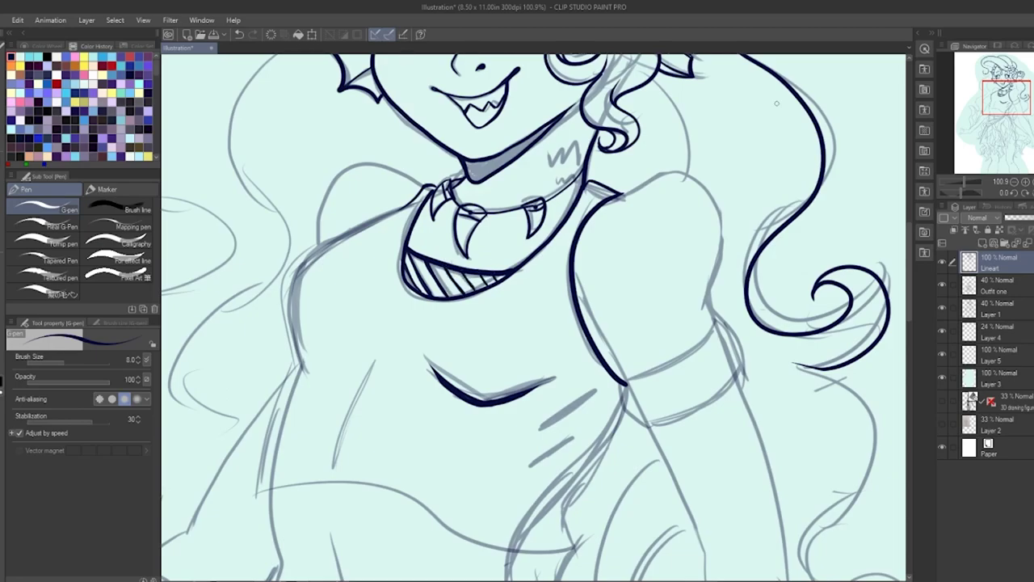
# Step: Ink the puff sleeve's lower edge and rounded outline at size 12 and thicken the shadow along its armhole
pyautogui.press(']')
pyautogui.press(']')
pyautogui.moveTo(622, 383); pyautogui.dragTo(718, 320)
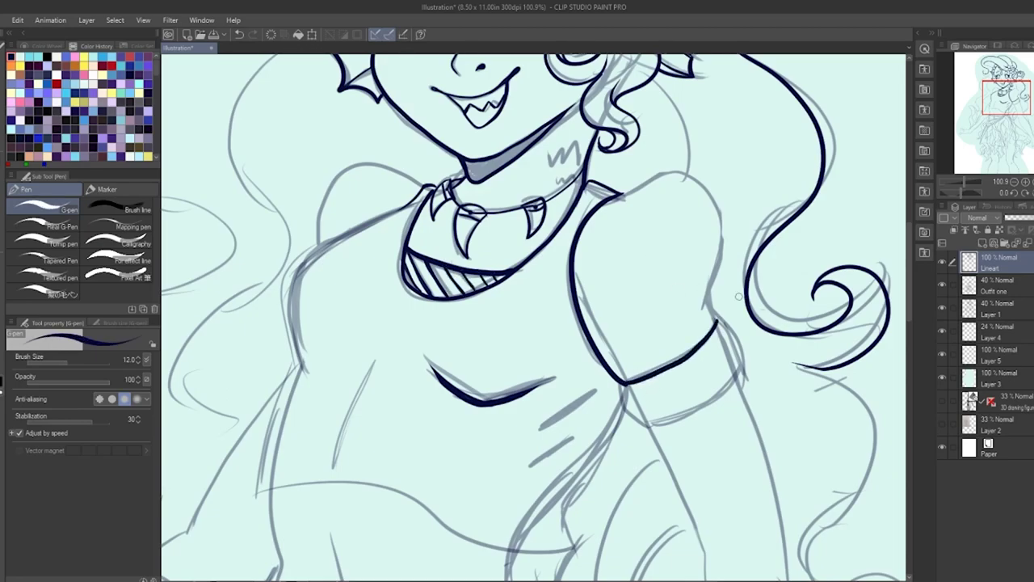
pyautogui.moveTo(609, 206)
pyautogui.mouseDown()
pyautogui.moveTo(661, 173)
pyautogui.moveTo(719, 213)
pyautogui.moveTo(708, 297)
pyautogui.mouseUp()
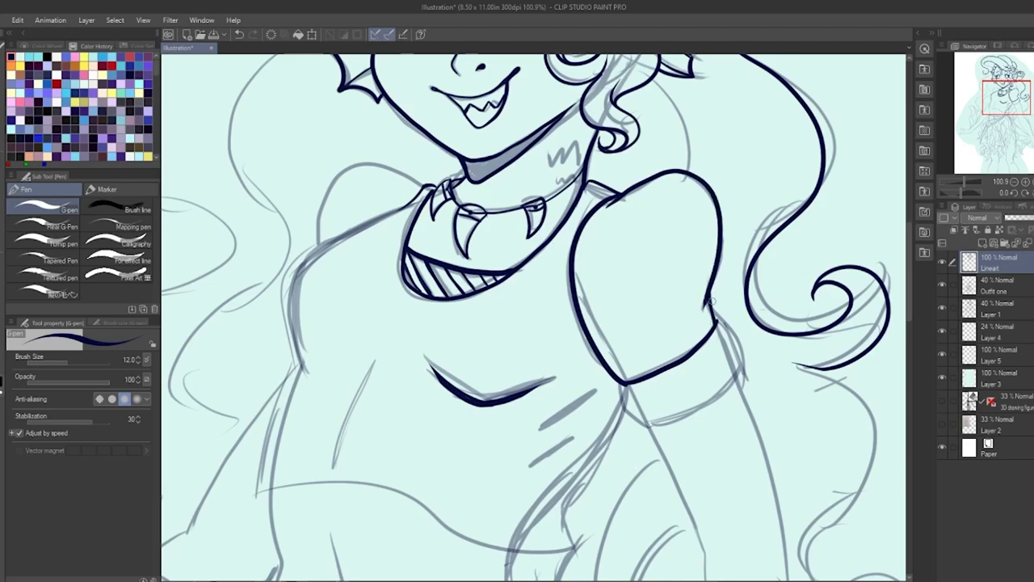
pyautogui.moveTo(580, 305)
pyautogui.mouseDown()
pyautogui.moveTo(623, 383)
pyautogui.moveTo(680, 363)
pyautogui.mouseUp()
# Step: Ink the cuff band below the puff sleeve
pyautogui.moveTo(622, 384)
pyautogui.mouseDown()
pyautogui.moveTo(629, 412)
pyautogui.moveTo(712, 386)
pyautogui.moveTo(651, 428)
pyautogui.moveTo(733, 394)
pyautogui.mouseUp()
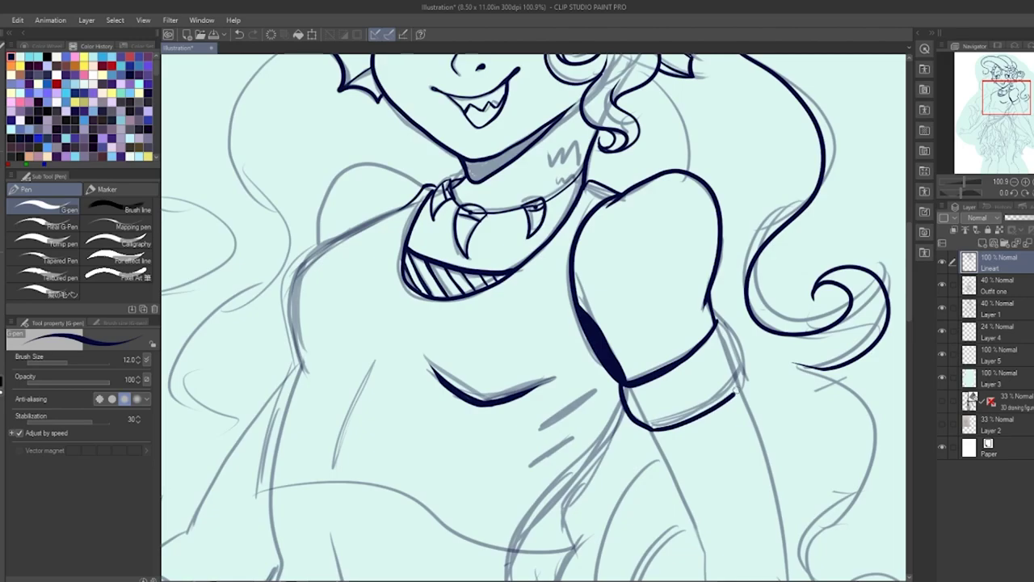
pyautogui.moveTo(725, 321); pyautogui.dragTo(743, 383)
pyautogui.moveTo(533, 307); pyautogui.dragTo(606, 359)
# Step: Ink the front swoop's inner edge down to the beads and the long wavy locks behind the far ear fin, redoing one stroke
pyautogui.hotkey('ctrl', '-')
pyautogui.hotkey('ctrl', '-')
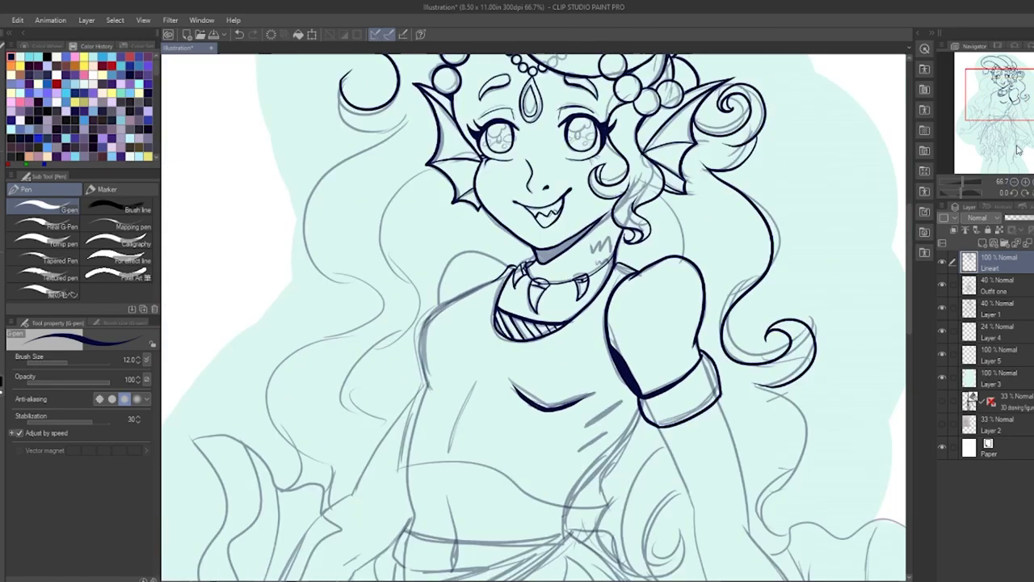
pyautogui.moveTo(485, 194); pyautogui.dragTo(525, 368)
pyautogui.moveTo(386, 190); pyautogui.dragTo(475, 231)
pyautogui.moveTo(442, 303)
pyautogui.mouseDown()
pyautogui.moveTo(353, 358)
pyautogui.moveTo(418, 513)
pyautogui.mouseUp()
pyautogui.moveTo(467, 349); pyautogui.dragTo(409, 440)
pyautogui.hotkey('ctrl', 'z')
pyautogui.moveTo(468, 349)
pyautogui.mouseDown()
pyautogui.moveTo(409, 439)
pyautogui.moveTo(395, 422)
pyautogui.mouseUp()
pyautogui.moveTo(394, 422); pyautogui.dragTo(446, 513)
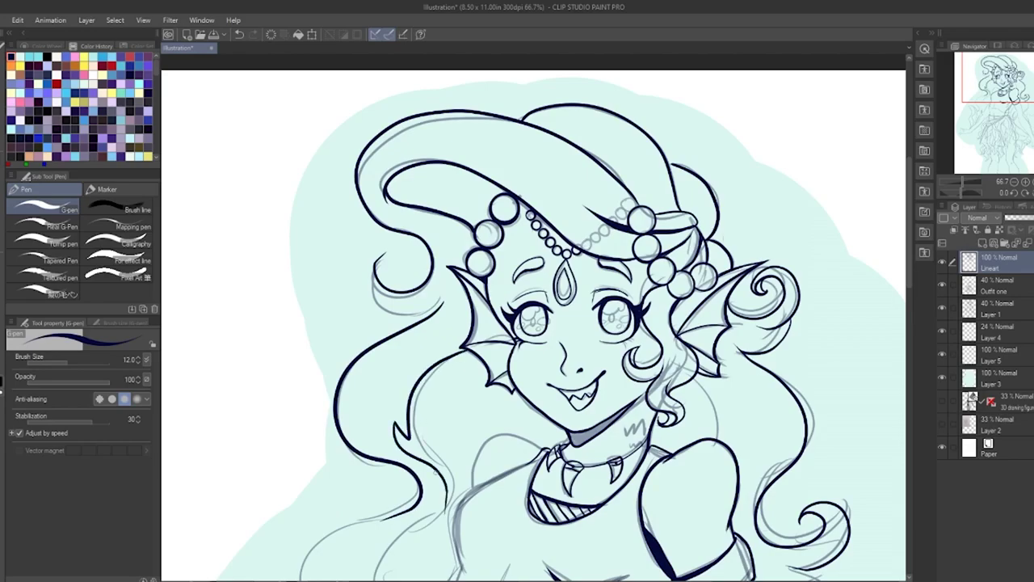
# Step: Ink the shirt's far shoulder, both sides and the wavy hem, redoing one stroke at the hem's corner
pyautogui.hotkey('ctrl', '+')
pyautogui.moveTo(533, 339); pyautogui.dragTo(471, 247)
pyautogui.moveTo(574, 246)
pyautogui.mouseDown()
pyautogui.moveTo(512, 227)
pyautogui.moveTo(468, 305)
pyautogui.moveTo(506, 285)
pyautogui.moveTo(445, 375)
pyautogui.moveTo(455, 423)
pyautogui.mouseUp()
pyautogui.moveTo(456, 422)
pyautogui.mouseDown()
pyautogui.moveTo(480, 379)
pyautogui.moveTo(515, 222)
pyautogui.moveTo(467, 351)
pyautogui.mouseUp()
pyautogui.moveTo(788, 408)
pyautogui.mouseDown()
pyautogui.moveTo(482, 351)
pyautogui.moveTo(507, 342)
pyautogui.moveTo(778, 395)
pyautogui.mouseUp()
pyautogui.hotkey('ctrl', 'z')
pyautogui.moveTo(761, 334); pyautogui.dragTo(784, 391)
pyautogui.moveTo(829, 244)
pyautogui.mouseDown()
pyautogui.moveTo(817, 298)
pyautogui.moveTo(765, 368)
pyautogui.mouseUp()
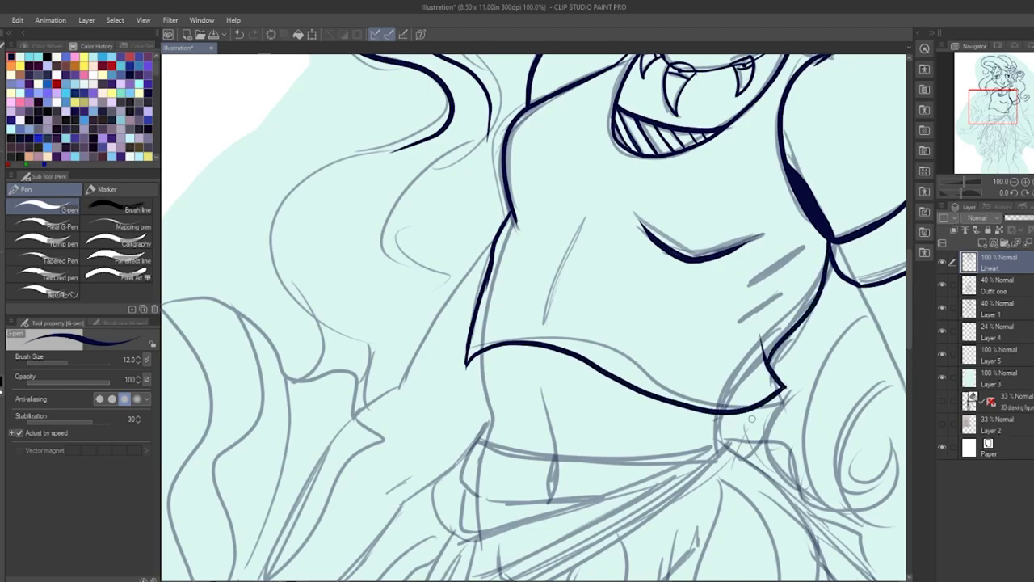
# Step: Ink the bare waist's sides, the belly crease and the upper edge of the skirt's waistband
pyautogui.moveTo(468, 366); pyautogui.dragTo(492, 420)
pyautogui.moveTo(556, 459); pyautogui.dragTo(542, 377)
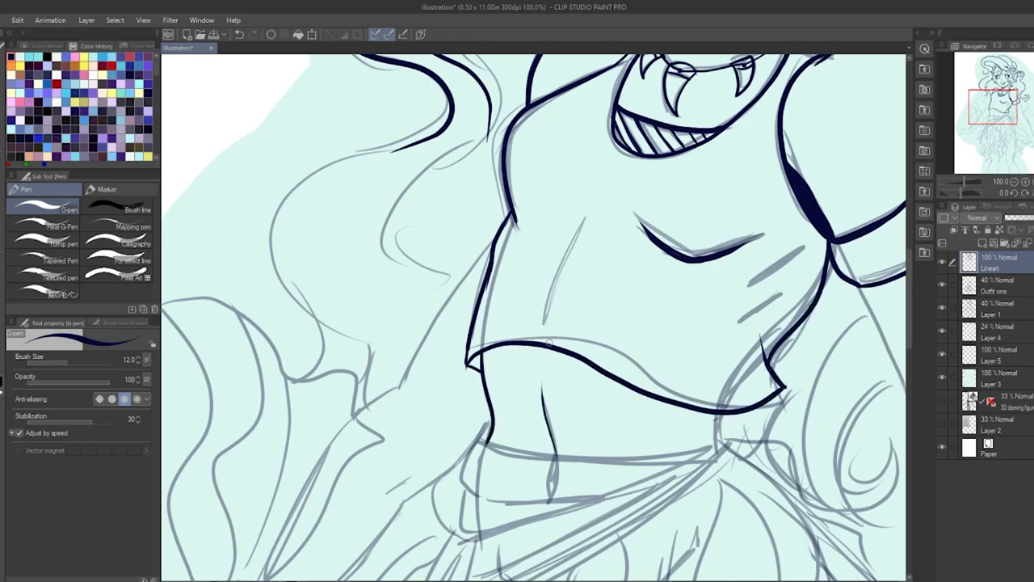
pyautogui.moveTo(486, 440)
pyautogui.mouseDown()
pyautogui.moveTo(537, 466)
pyautogui.moveTo(715, 440)
pyautogui.mouseUp()
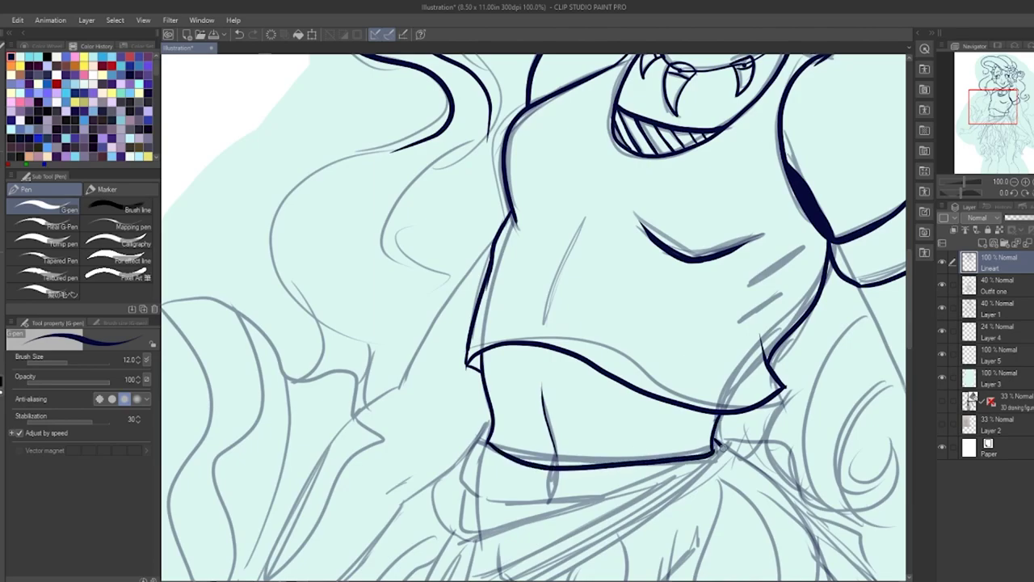
# Step: Ink the long crease on the shirt's front, redoing the first stroke
pyautogui.moveTo(560, 254); pyautogui.dragTo(542, 303)
pyautogui.hotkey('ctrl', 'z')
pyautogui.moveTo(584, 220); pyautogui.dragTo(544, 308)
pyautogui.hotkey('ctrl', '0')
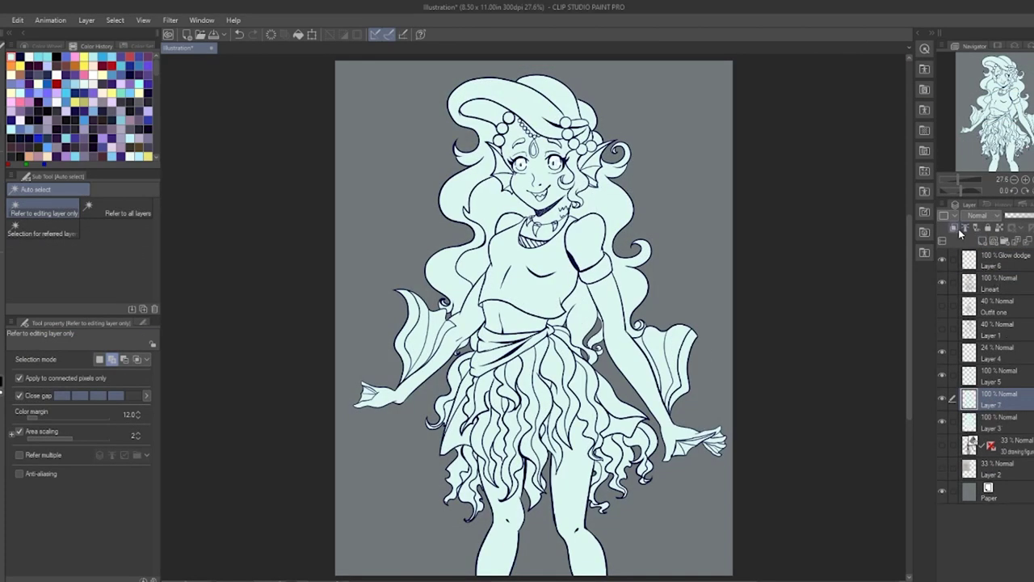
# Step: Try a saturated blue and a darker teal over the hair with the Turnip pen on Layer 7
pyautogui.press('p')
pyautogui.click(46, 46)
pyautogui.click(88, 155)
pyautogui.click(104, 78)
pyautogui.moveTo(524, 110); pyautogui.dragTo(383, 145)
pyautogui.click(120, 136)
pyautogui.click(101, 106)
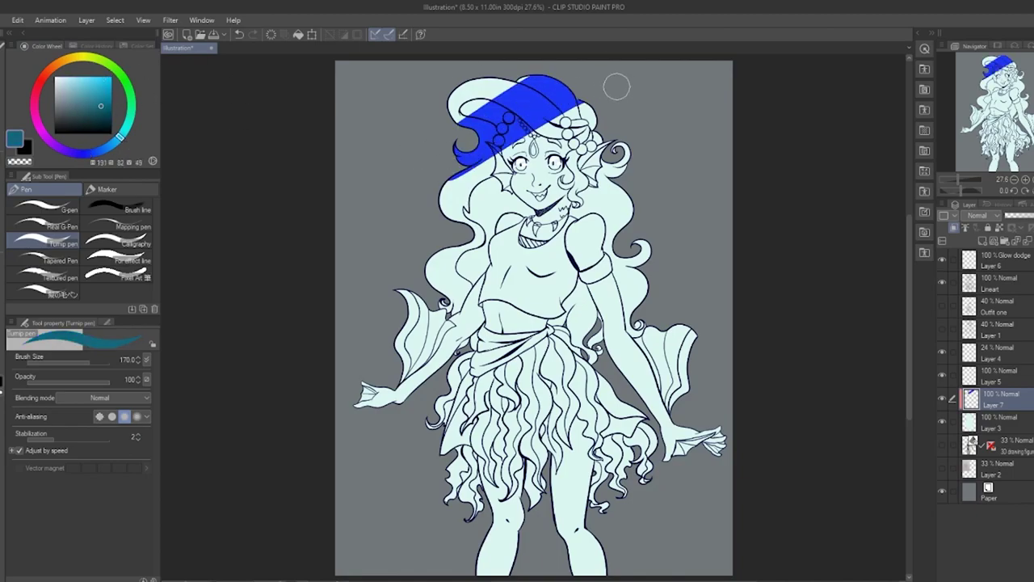
pyautogui.moveTo(620, 84); pyautogui.dragTo(393, 142)
# Step: Paint the hair on Layer 7 in a teal from the Copic Colors set with the Turnip pen at size 170
pyautogui.click(96, 46)
pyautogui.click(142, 46)
pyautogui.moveTo(155, 113); pyautogui.dragTo(155, 119)
pyautogui.click(120, 117)
pyautogui.moveTo(621, 81)
pyautogui.mouseDown()
pyautogui.moveTo(559, 111)
pyautogui.moveTo(460, 130)
pyautogui.moveTo(468, 283)
pyautogui.moveTo(610, 307)
pyautogui.moveTo(557, 317)
pyautogui.moveTo(595, 355)
pyautogui.mouseUp()
pyautogui.moveTo(640, 285)
pyautogui.mouseDown()
pyautogui.moveTo(633, 320)
pyautogui.moveTo(646, 327)
pyautogui.mouseUp()
pyautogui.moveTo(459, 307); pyautogui.dragTo(428, 278)
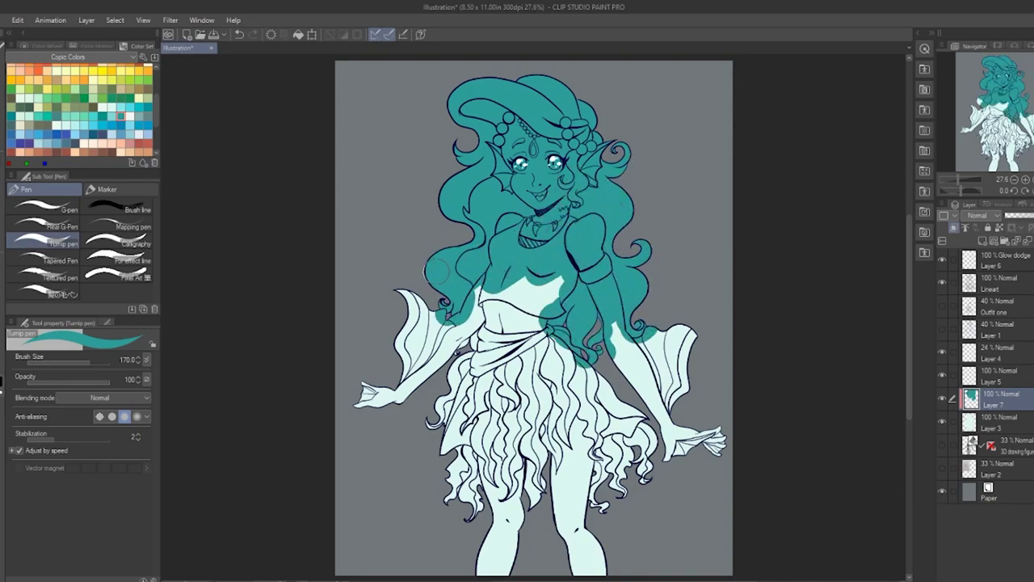
pyautogui.moveTo(465, 339); pyautogui.dragTo(456, 350)
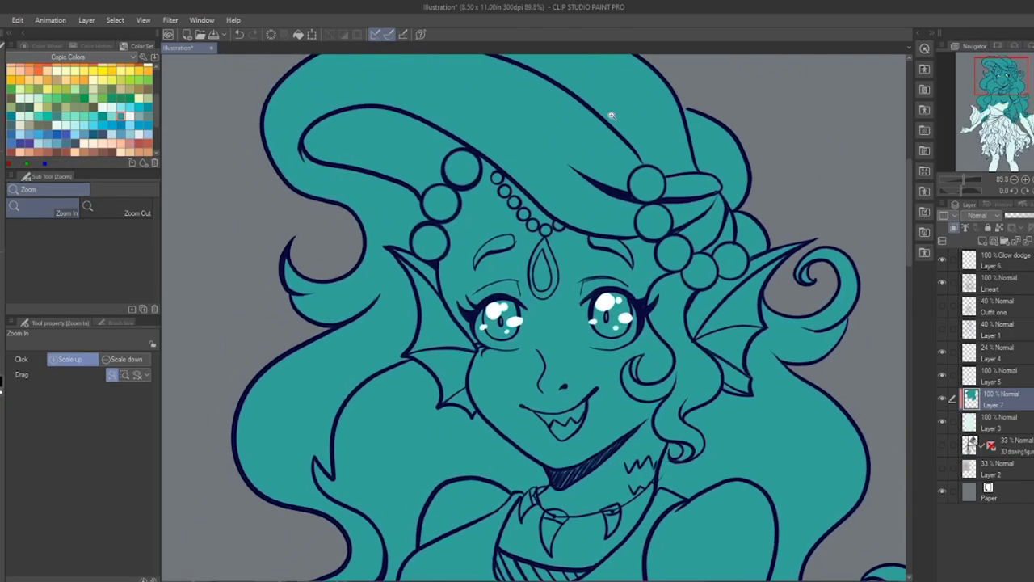
# Step: Erase the teal from most of the face and the front of the neck on Layer 7 with the Rough eraser
pyautogui.press('e')
pyautogui.moveTo(550, 242)
pyautogui.mouseDown()
pyautogui.moveTo(485, 323)
pyautogui.moveTo(465, 380)
pyautogui.moveTo(570, 355)
pyautogui.moveTo(570, 485)
pyautogui.moveTo(553, 453)
pyautogui.moveTo(485, 388)
pyautogui.moveTo(614, 430)
pyautogui.moveTo(655, 388)
pyautogui.moveTo(664, 414)
pyautogui.mouseUp()
pyautogui.press('p')
pyautogui.press('e')
pyautogui.moveTo(653, 364)
pyautogui.mouseDown()
pyautogui.moveTo(649, 372)
pyautogui.moveTo(660, 362)
pyautogui.moveTo(633, 316)
pyautogui.mouseUp()
pyautogui.press(']')
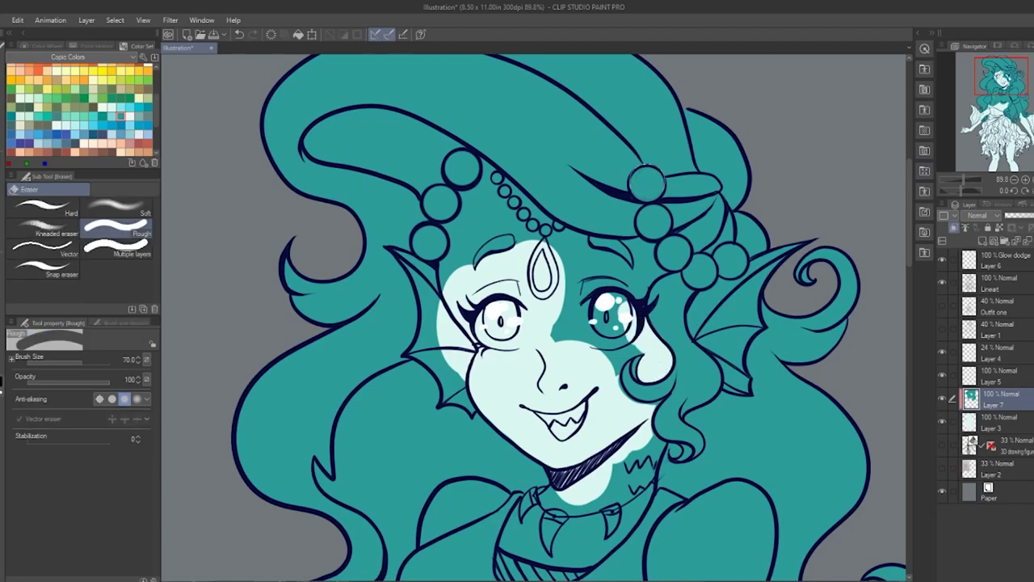
# Step: Erase the teal from the five beads above the right-hand ear fin and set the Lineart layer's blending mode to Multiply
pyautogui.click(647, 182)
pyautogui.press(']')
pyautogui.click(653, 220)
pyautogui.click(999, 280)
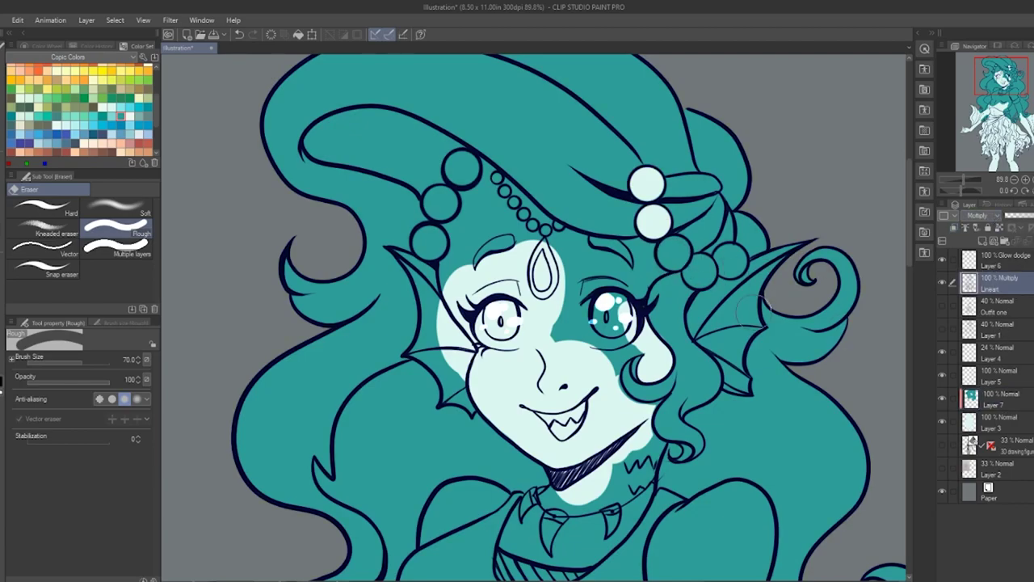
pyautogui.click(999, 393)
pyautogui.click(672, 252)
pyautogui.click(700, 271)
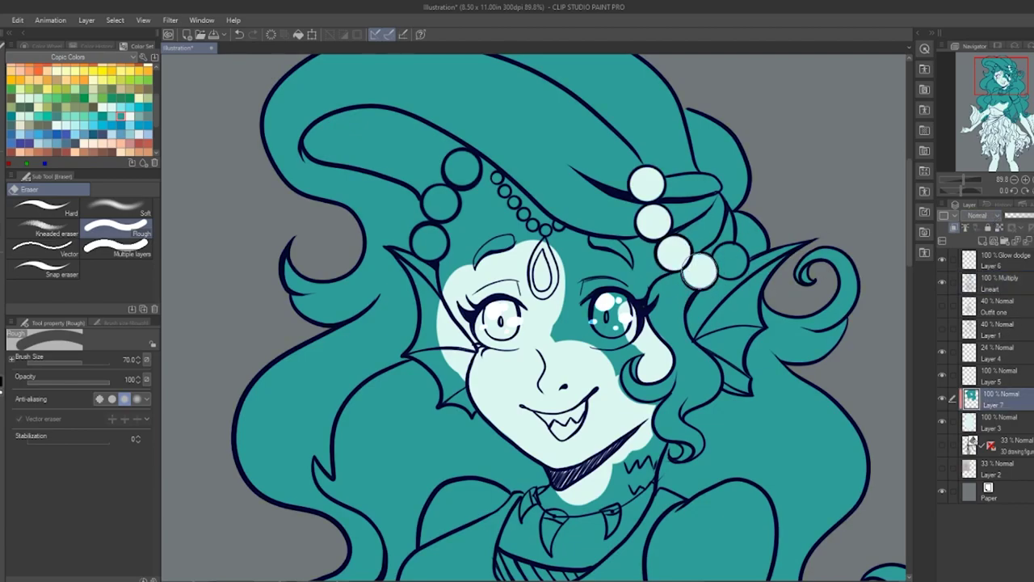
pyautogui.click(731, 260)
pyautogui.moveTo(727, 283)
pyautogui.mouseDown()
pyautogui.moveTo(704, 317)
pyautogui.moveTo(710, 327)
pyautogui.moveTo(736, 279)
pyautogui.mouseUp()
# Step: Erase the teal from the ear fin beside those beads and from the cheek under the eye with the eraser at size 25
pyautogui.press('[')
pyautogui.press('[')
pyautogui.press('[')
pyautogui.press('[')
pyautogui.moveTo(791, 250)
pyautogui.mouseDown()
pyautogui.moveTo(751, 279)
pyautogui.moveTo(753, 322)
pyautogui.moveTo(731, 360)
pyautogui.moveTo(703, 352)
pyautogui.moveTo(740, 385)
pyautogui.moveTo(740, 368)
pyautogui.mouseUp()
pyautogui.moveTo(615, 375)
pyautogui.mouseDown()
pyautogui.moveTo(632, 338)
pyautogui.moveTo(613, 368)
pyautogui.mouseUp()
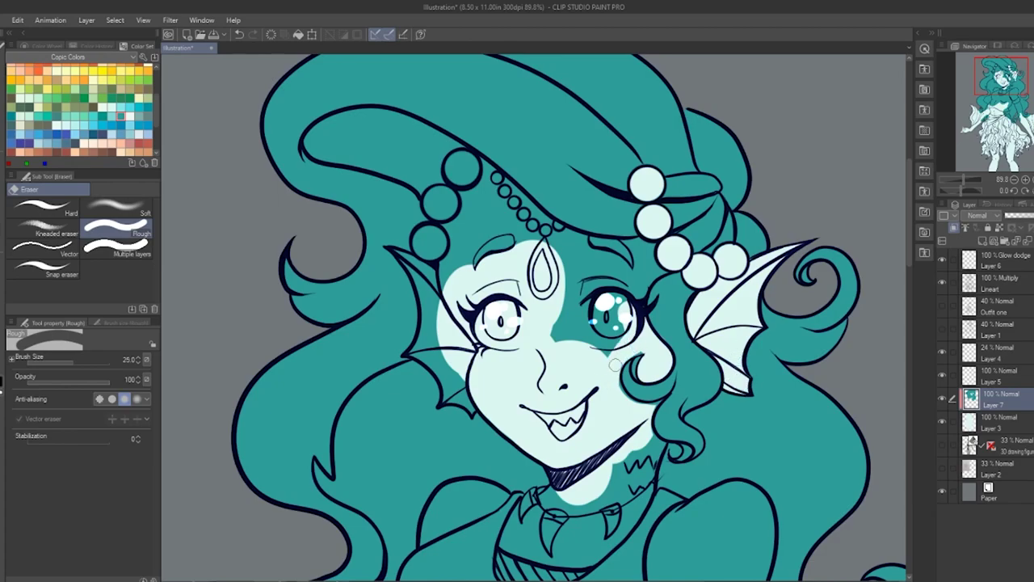
# Step: Erase the teal along the neck's outer edge beside the zigzag marks with the eraser at size 17
pyautogui.press('[')
pyautogui.press('[')
pyautogui.press('[')
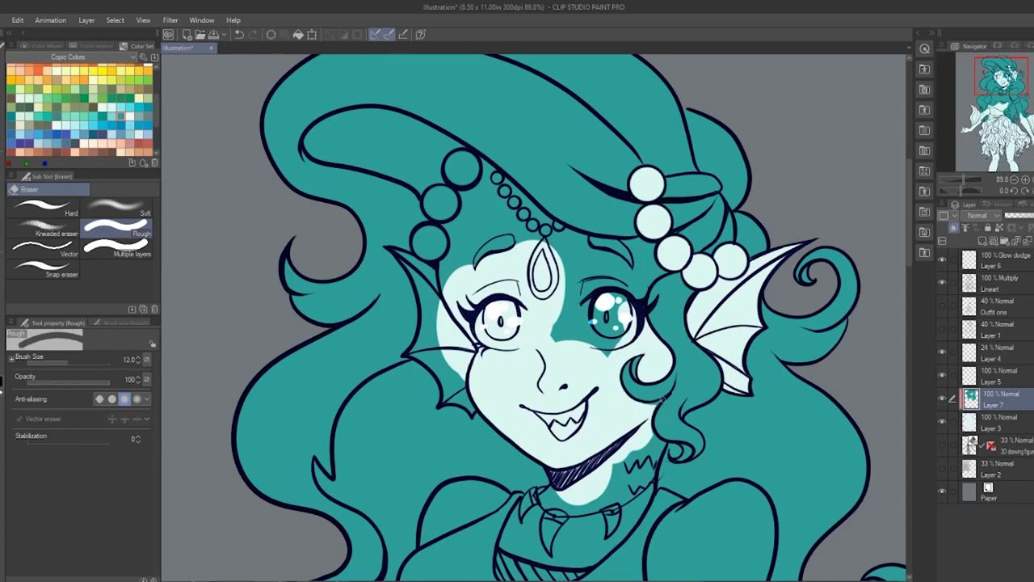
pyautogui.press(']')
pyautogui.press(']')
pyautogui.moveTo(659, 442); pyautogui.dragTo(651, 497)
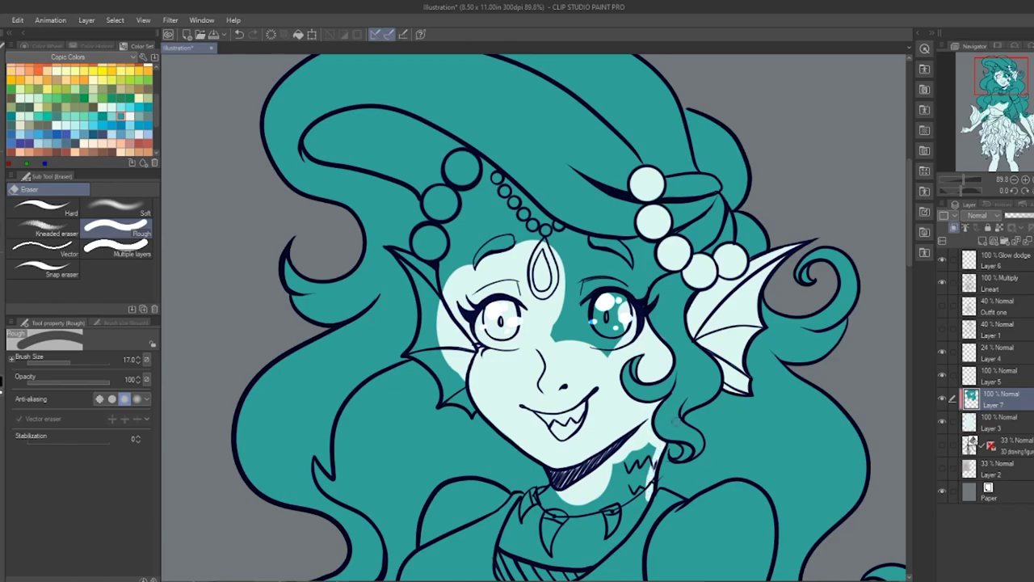
# Step: Erase the teal from the shirt's far shoulder, side edge and hem with the eraser enlarged to size 40
pyautogui.scroll(-5, 566, 452)
pyautogui.press(']')
pyautogui.press(']')
pyautogui.press(']')
pyautogui.moveTo(468, 425)
pyautogui.mouseDown()
pyautogui.moveTo(380, 517)
pyautogui.moveTo(448, 392)
pyautogui.moveTo(477, 263)
pyautogui.moveTo(534, 270)
pyautogui.moveTo(465, 295)
pyautogui.moveTo(517, 292)
pyautogui.moveTo(509, 275)
pyautogui.moveTo(575, 273)
pyautogui.moveTo(564, 284)
pyautogui.mouseUp()
pyautogui.press(']')
pyautogui.press('p')
pyautogui.press('e')
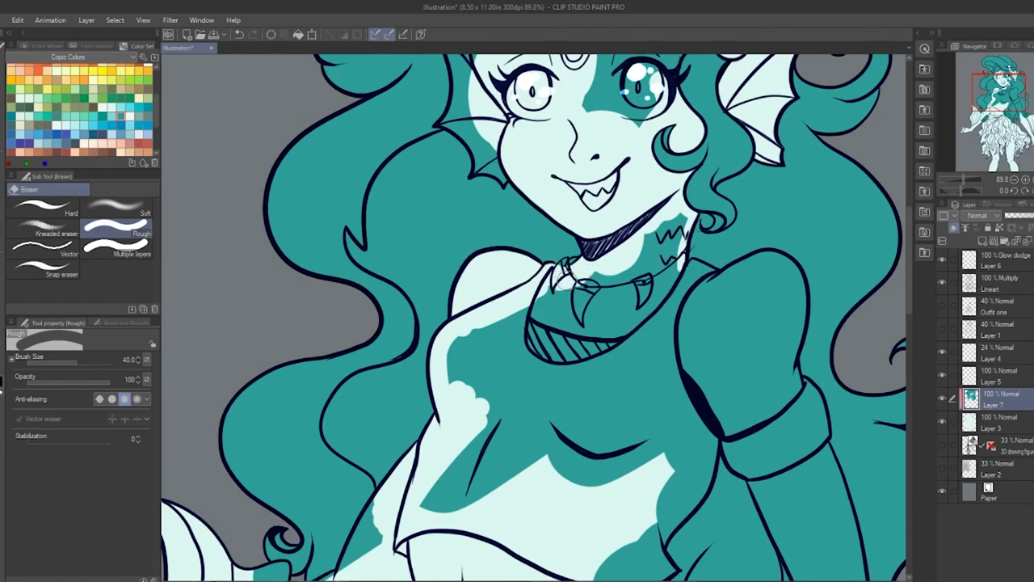
# Step: Erase the teal from the necklace area, the shirt's chest and part of the puffed sleeve using a larger eraser
pyautogui.press('[')
pyautogui.press('[')
pyautogui.press(']')
pyautogui.press(']')
pyautogui.press(']')
pyautogui.press(']')
pyautogui.press(']')
pyautogui.press(']')
pyautogui.press(']')
pyautogui.moveTo(758, 376)
pyautogui.mouseDown()
pyautogui.moveTo(677, 390)
pyautogui.moveTo(553, 353)
pyautogui.moveTo(579, 281)
pyautogui.moveTo(666, 296)
pyautogui.moveTo(698, 275)
pyautogui.moveTo(715, 301)
pyautogui.mouseUp()
pyautogui.press('[')
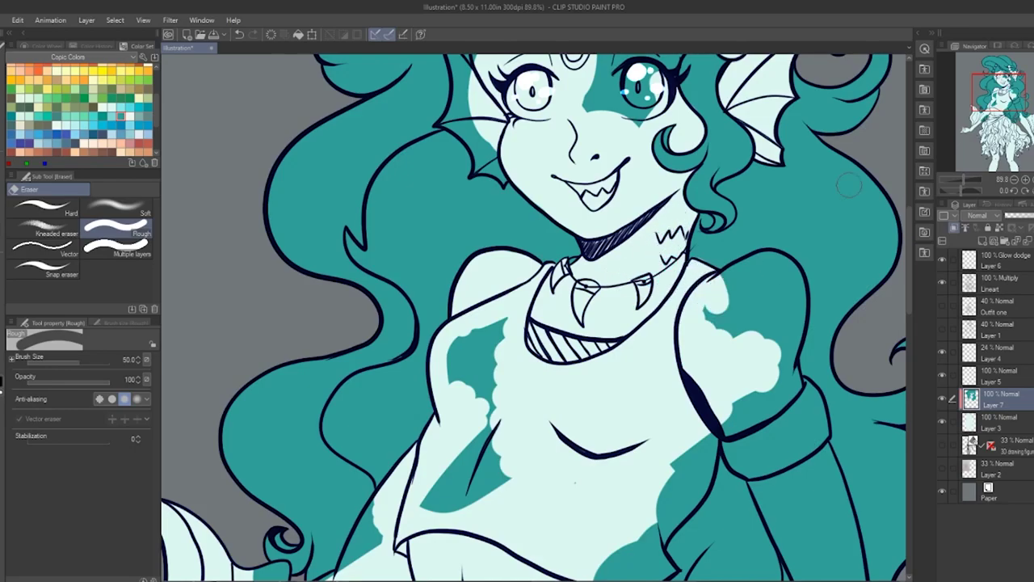
# Step: Erase the teal from the armband, the inner part of the arm below it and the shirt's adjacent side at size 70
pyautogui.press('p')
pyautogui.press('e')
pyautogui.moveTo(753, 408)
pyautogui.mouseDown()
pyautogui.moveTo(825, 555)
pyautogui.moveTo(683, 329)
pyautogui.mouseUp()
pyautogui.moveTo(468, 322)
pyautogui.mouseDown()
pyautogui.moveTo(446, 422)
pyautogui.moveTo(471, 399)
pyautogui.moveTo(571, 484)
pyautogui.mouseUp()
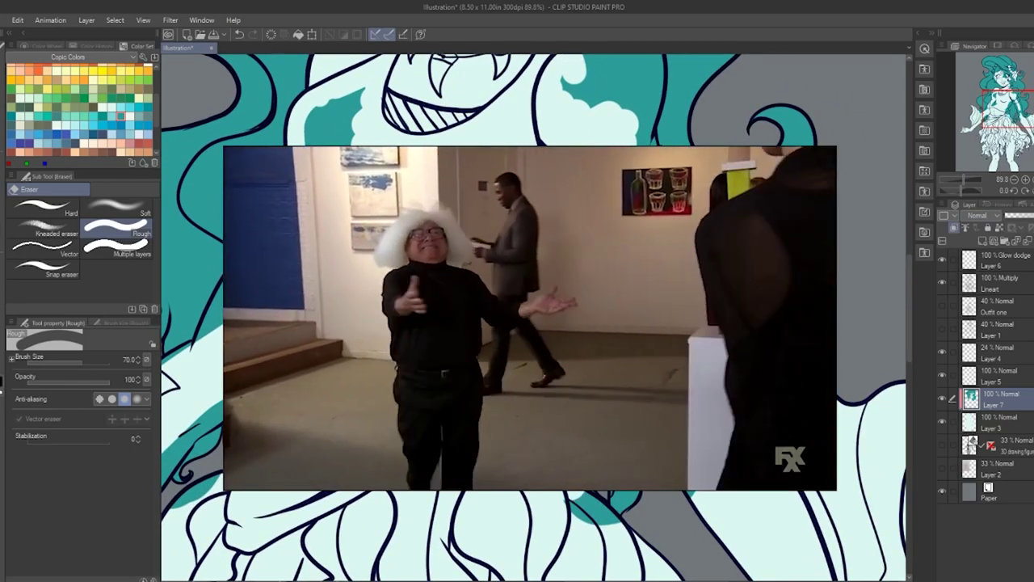
pyautogui.press('p')
pyautogui.press('e')
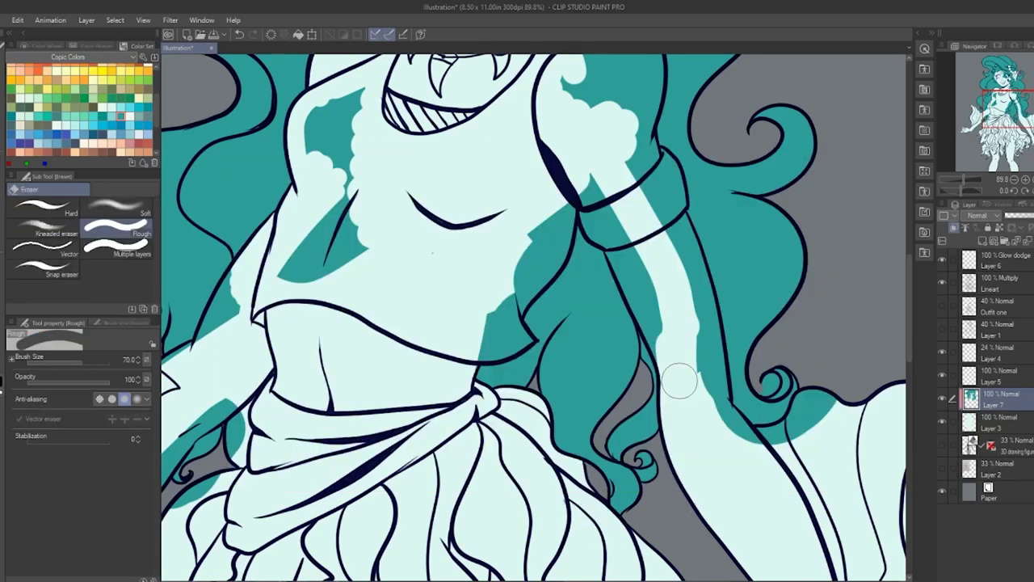
pyautogui.moveTo(679, 380); pyautogui.dragTo(656, 304)
pyautogui.moveTo(625, 229)
pyautogui.mouseDown()
pyautogui.moveTo(595, 217)
pyautogui.moveTo(632, 259)
pyautogui.moveTo(648, 301)
pyautogui.moveTo(631, 243)
pyautogui.moveTo(566, 162)
pyautogui.moveTo(544, 259)
pyautogui.moveTo(504, 293)
pyautogui.moveTo(482, 344)
pyautogui.moveTo(523, 337)
pyautogui.mouseUp()
pyautogui.press('[')
pyautogui.press('p')
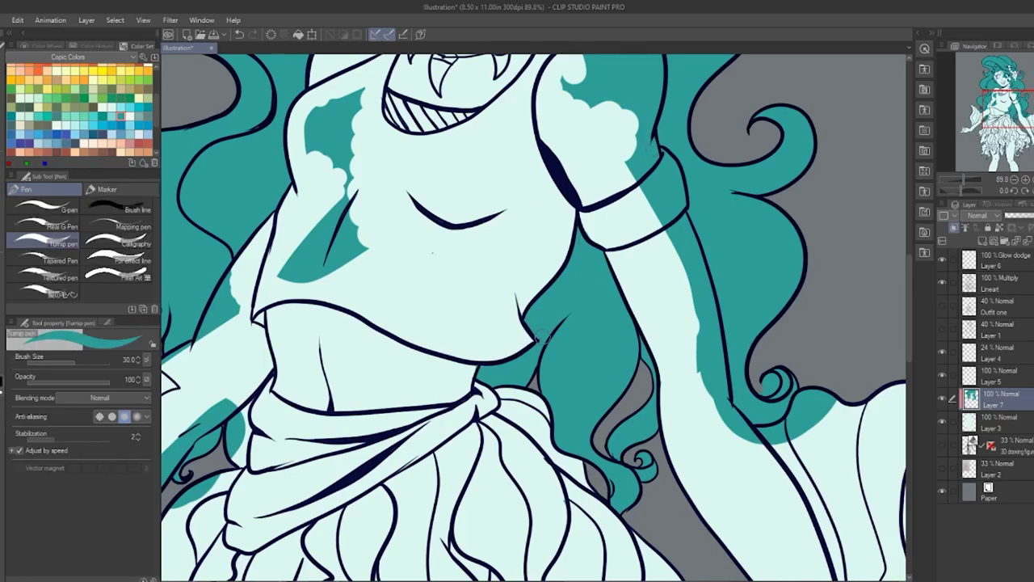
# Step: Erase the teal from the opposite forearm's lower edge and the adjoining side of the waistband
pyautogui.moveTo(432, 252); pyautogui.dragTo(742, 182)
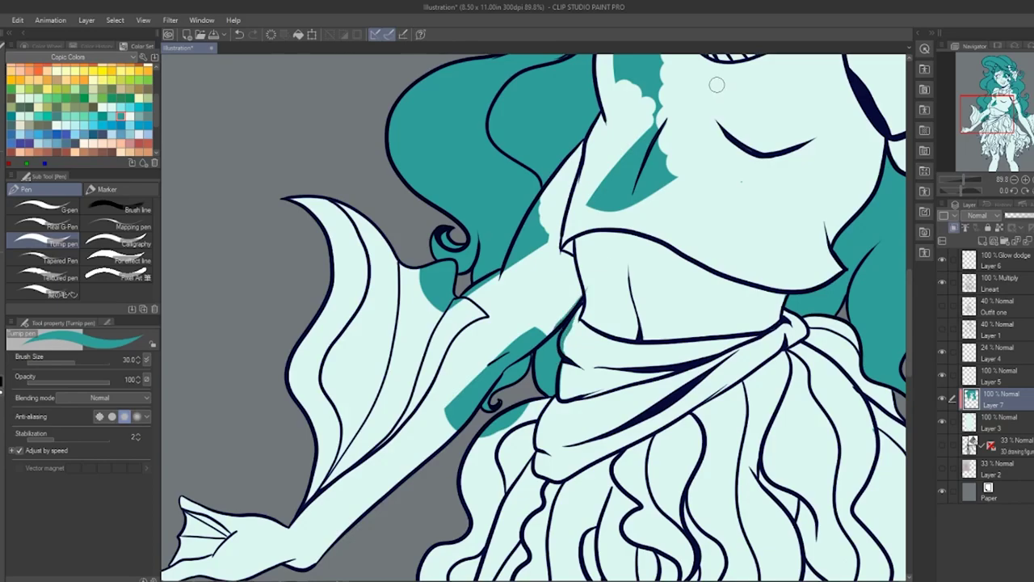
pyautogui.press('e')
pyautogui.moveTo(558, 362)
pyautogui.mouseDown()
pyautogui.moveTo(477, 436)
pyautogui.moveTo(490, 358)
pyautogui.moveTo(541, 323)
pyautogui.mouseUp()
pyautogui.moveTo(587, 278); pyautogui.dragTo(573, 360)
pyautogui.press('p')
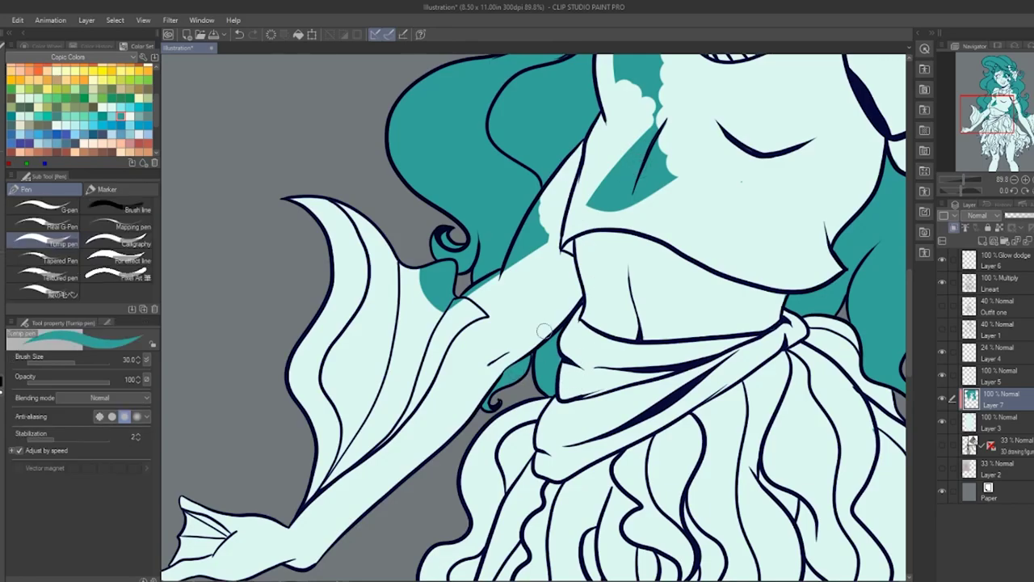
# Step: Erase the teal from that arm's upper part and fin and the shirt's leftover patches, enlarging the eraser to size 70
pyautogui.press('e')
pyautogui.moveTo(554, 214)
pyautogui.mouseDown()
pyautogui.moveTo(508, 286)
pyautogui.moveTo(461, 300)
pyautogui.moveTo(425, 283)
pyautogui.moveTo(437, 270)
pyautogui.mouseUp()
pyautogui.moveTo(674, 89); pyautogui.dragTo(587, 303)
pyautogui.press(']')
pyautogui.press(']')
pyautogui.press(']')
pyautogui.press(']')
pyautogui.press(']')
pyautogui.moveTo(597, 379)
pyautogui.mouseDown()
pyautogui.moveTo(592, 268)
pyautogui.moveTo(536, 286)
pyautogui.mouseUp()
# Step: Erase the remaining teal from the outer edge and fin of the arm with the armband on Layer 7
pyautogui.moveTo(897, 521); pyautogui.dragTo(633, 290)
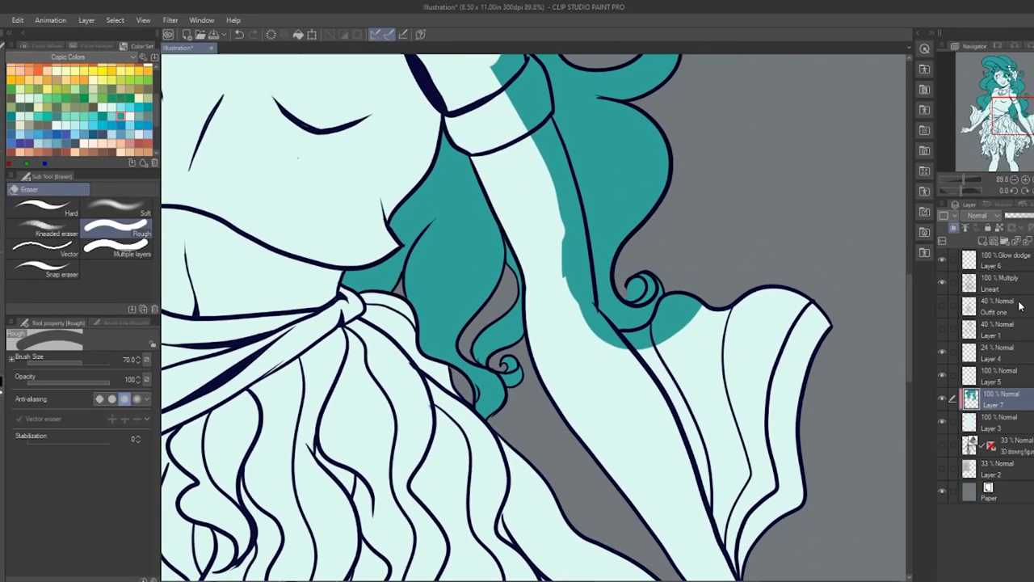
pyautogui.click(1002, 420)
pyautogui.press('[')
pyautogui.press('[')
pyautogui.press('[')
pyautogui.click(1000, 399)
pyautogui.moveTo(663, 323); pyautogui.dragTo(697, 309)
pyautogui.moveTo(651, 348); pyautogui.dragTo(637, 359)
pyautogui.moveTo(542, 130)
pyautogui.mouseDown()
pyautogui.moveTo(570, 227)
pyautogui.moveTo(563, 279)
pyautogui.moveTo(625, 358)
pyautogui.moveTo(678, 313)
pyautogui.moveTo(619, 343)
pyautogui.moveTo(653, 334)
pyautogui.mouseUp()
# Step: Erase the teal from the three large beads and the ear fin on the face's other side
pyautogui.press('p')
pyautogui.press('e')
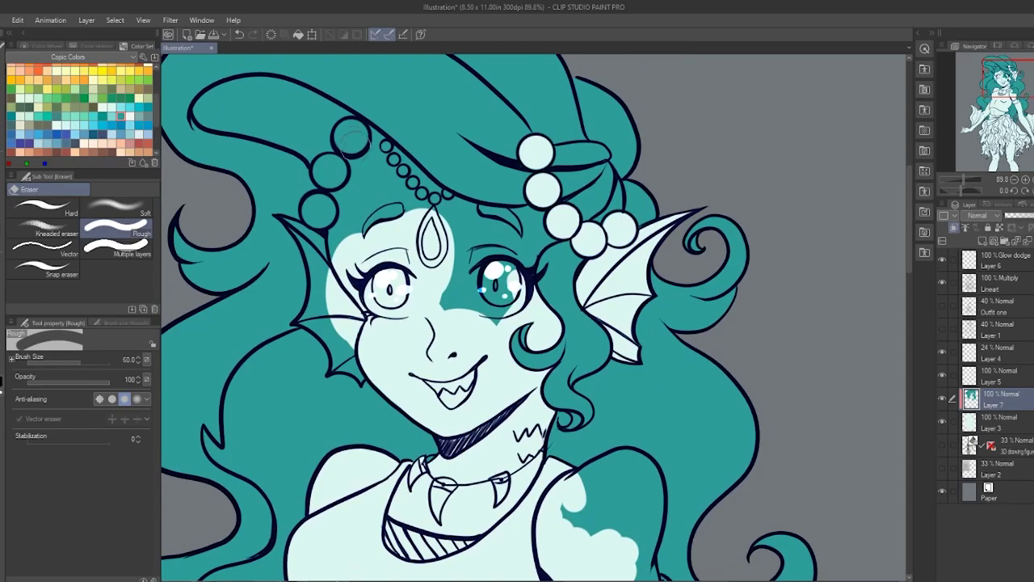
pyautogui.moveTo(356, 121); pyautogui.dragTo(352, 194)
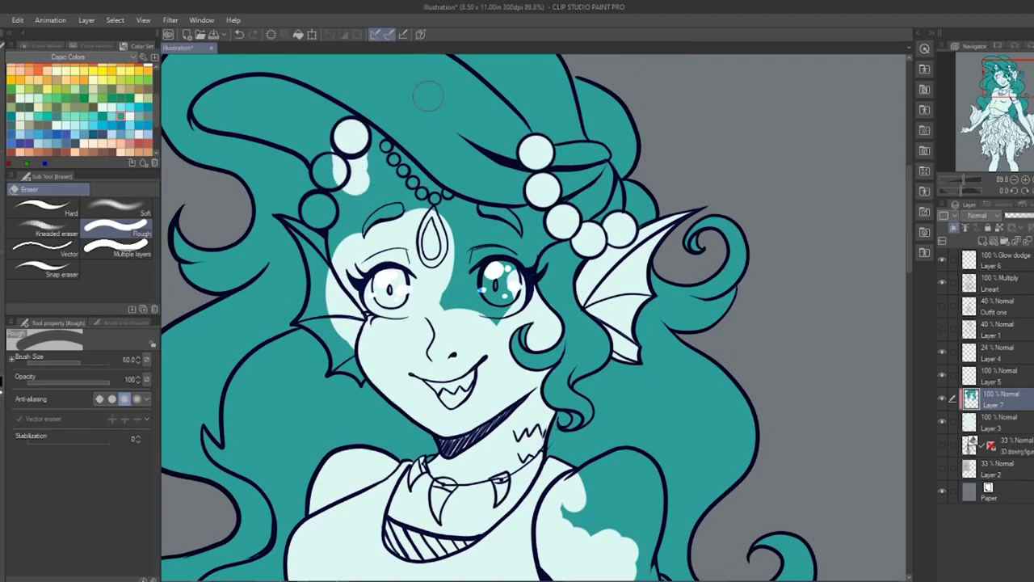
pyautogui.press('p')
pyautogui.press('e')
pyautogui.moveTo(346, 158)
pyautogui.mouseDown()
pyautogui.moveTo(335, 177)
pyautogui.moveTo(321, 171)
pyautogui.moveTo(319, 214)
pyautogui.mouseUp()
pyautogui.moveTo(332, 258)
pyautogui.mouseDown()
pyautogui.moveTo(326, 301)
pyautogui.moveTo(363, 360)
pyautogui.moveTo(373, 354)
pyautogui.moveTo(359, 376)
pyautogui.mouseUp()
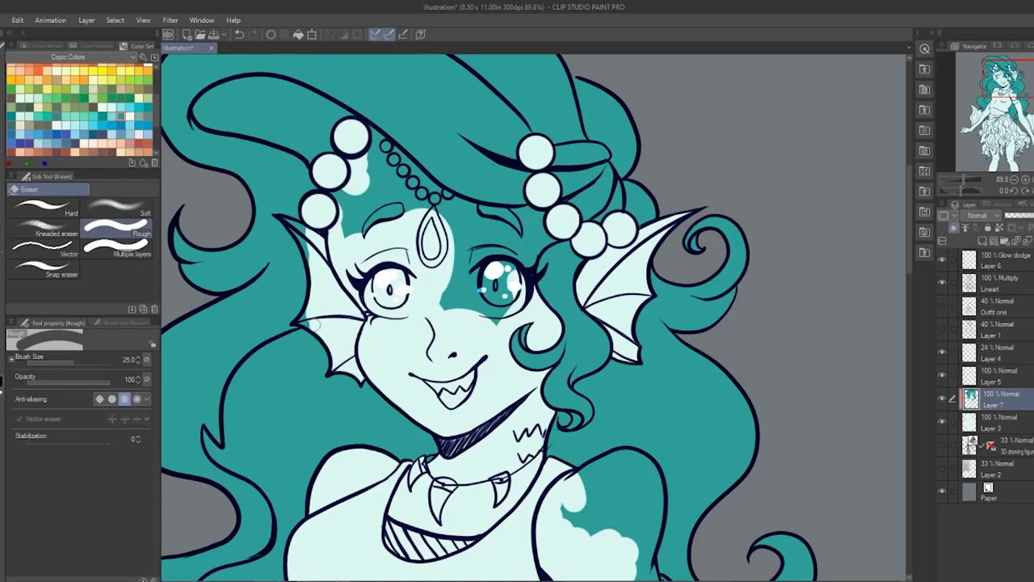
pyautogui.moveTo(313, 264); pyautogui.dragTo(292, 224)
# Step: Erase the teal from the forehead, the small bead chain, the eyebrows and the remaining eye
pyautogui.press('[')
pyautogui.press('[')
pyautogui.press(']')
pyautogui.press(']')
pyautogui.press(']')
pyautogui.press(']')
pyautogui.moveTo(359, 189)
pyautogui.mouseDown()
pyautogui.moveTo(366, 131)
pyautogui.moveTo(469, 231)
pyautogui.moveTo(478, 314)
pyautogui.moveTo(464, 236)
pyautogui.moveTo(473, 279)
pyautogui.moveTo(522, 301)
pyautogui.moveTo(478, 318)
pyautogui.moveTo(493, 226)
pyautogui.mouseUp()
pyautogui.press(']')
pyautogui.press(']')
pyautogui.moveTo(384, 169); pyautogui.dragTo(380, 206)
# Step: Paint both eyebrows teal with the Turnip pen and erase the leftover teal between the forehead and the hairline
pyautogui.press('p')
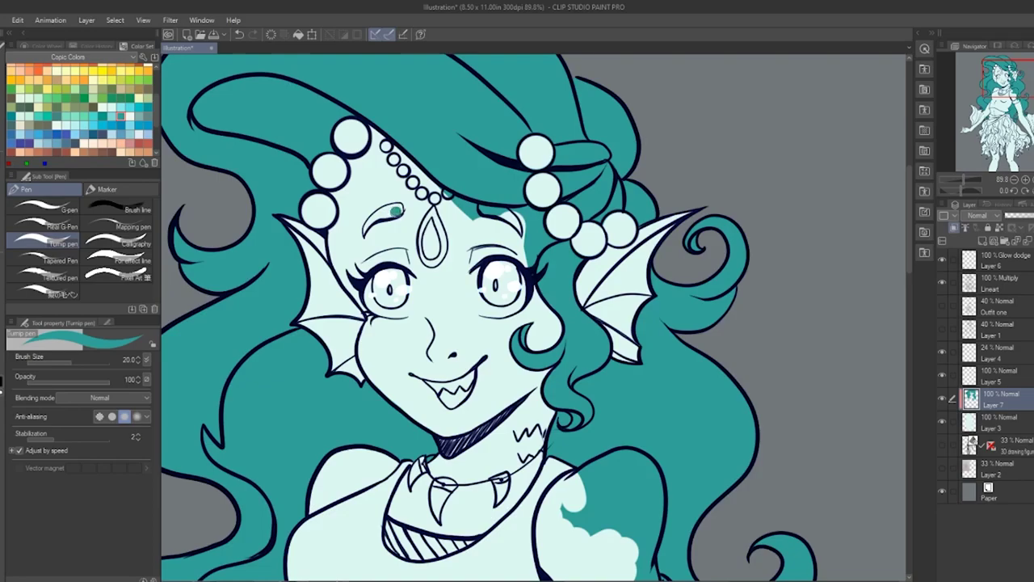
pyautogui.press('e')
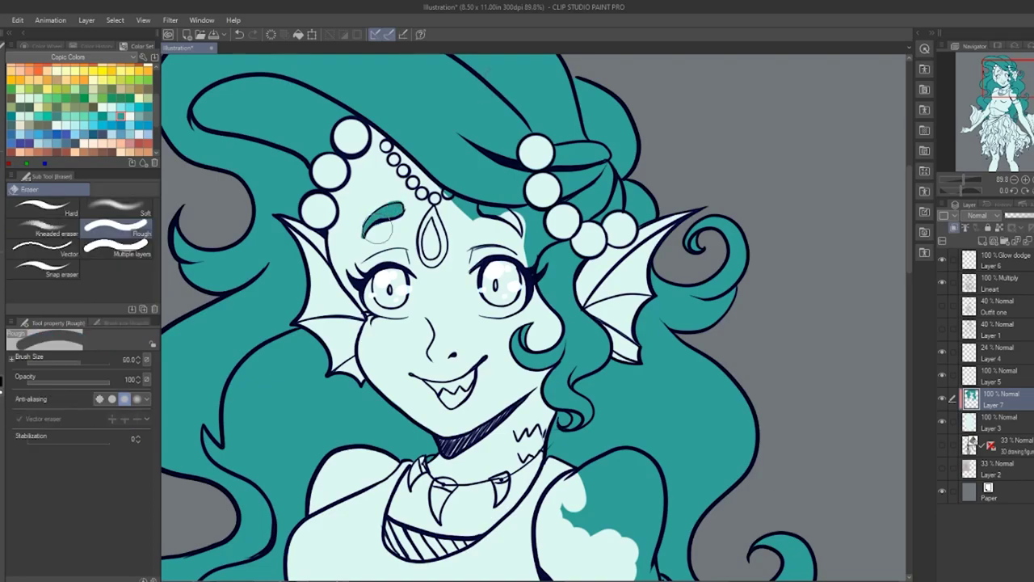
pyautogui.hotkey('ctrl', 'z')
pyautogui.press('[')
pyautogui.press('[')
pyautogui.moveTo(550, 237)
pyautogui.mouseDown()
pyautogui.moveTo(521, 262)
pyautogui.moveTo(518, 211)
pyautogui.mouseUp()
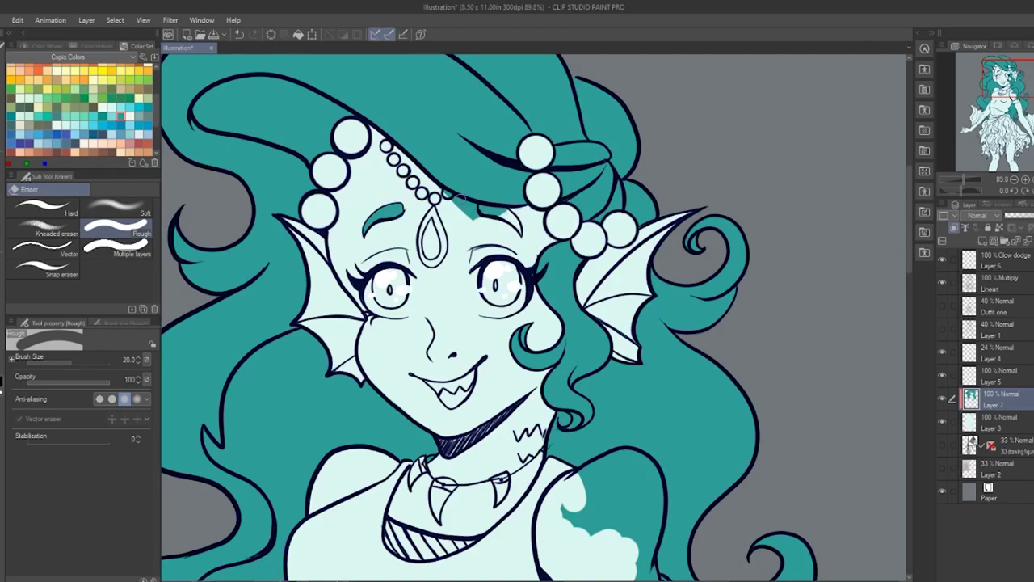
pyautogui.press('p')
pyautogui.moveTo(517, 213); pyautogui.dragTo(499, 220)
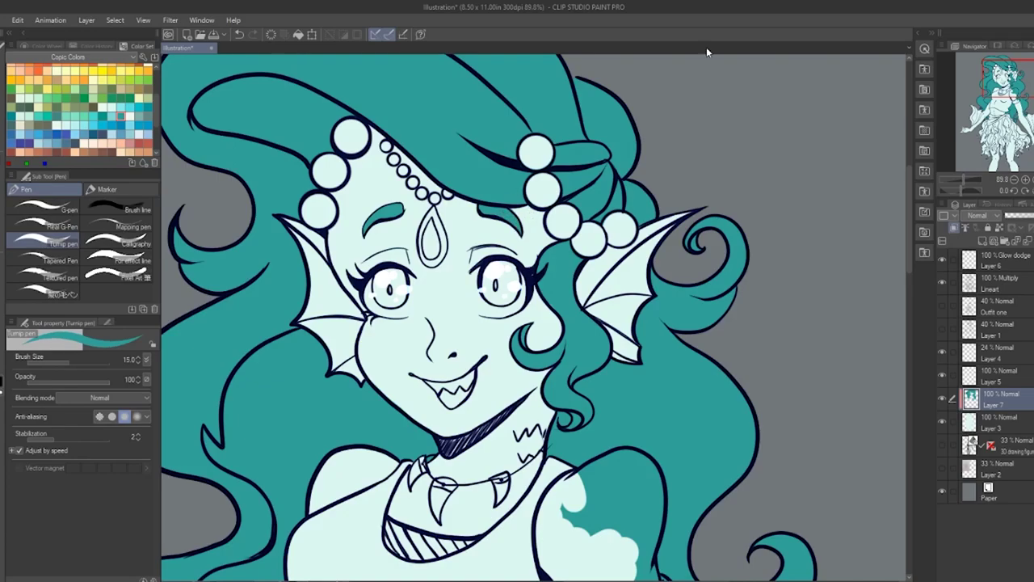
# Step: Erase the remaining teal from the puffed sleeve with the eraser at size 40 and fit the whole canvas in view
pyautogui.scroll(-5, 533, 315)
pyautogui.press('e')
pyautogui.press(']')
pyautogui.moveTo(596, 357)
pyautogui.mouseDown()
pyautogui.moveTo(619, 369)
pyautogui.moveTo(593, 289)
pyautogui.moveTo(590, 205)
pyautogui.mouseUp()
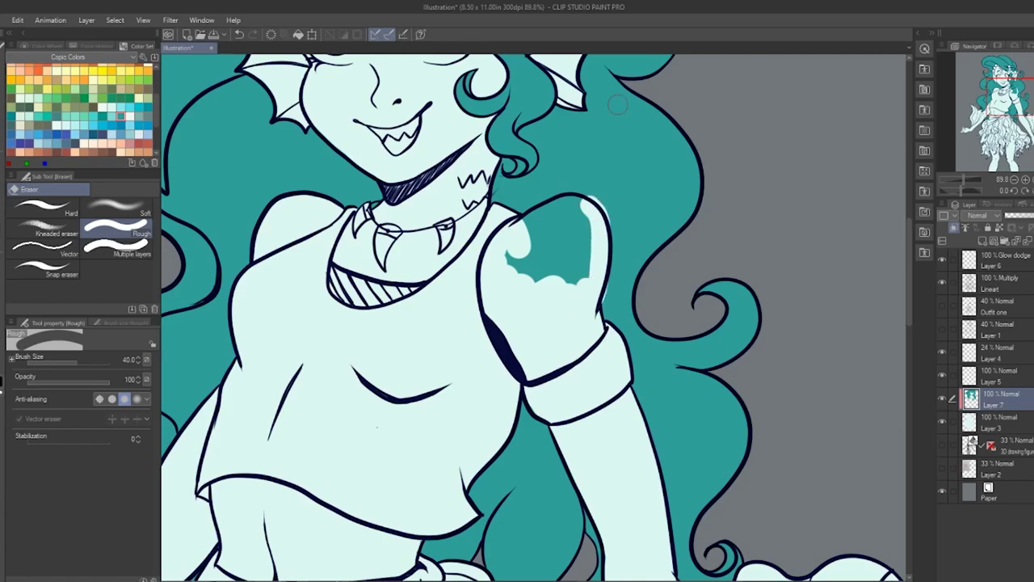
pyautogui.moveTo(595, 297)
pyautogui.mouseDown()
pyautogui.moveTo(600, 240)
pyautogui.moveTo(570, 203)
pyautogui.moveTo(503, 245)
pyautogui.moveTo(544, 223)
pyautogui.moveTo(543, 256)
pyautogui.moveTo(570, 262)
pyautogui.moveTo(585, 307)
pyautogui.mouseUp()
pyautogui.press('p')
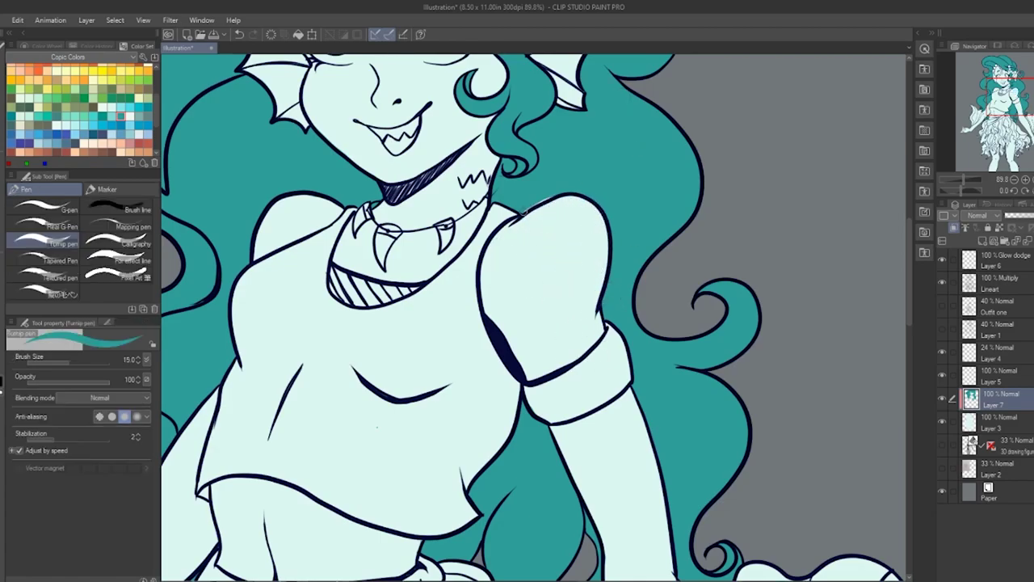
pyautogui.hotkey('ctrl', '0')
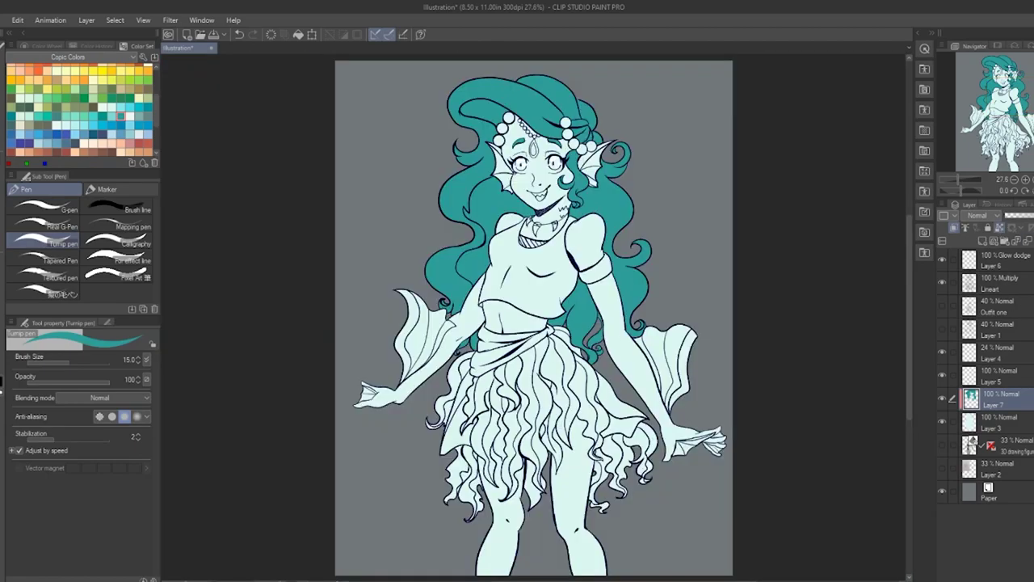
# Step: Recolor the hair in bright turquoise with the Oil paint brush at size 600
pyautogui.press('p')
pyautogui.click(93, 117)
pyautogui.press('b')
pyautogui.moveTo(589, 249); pyautogui.dragTo(586, 292)
pyautogui.hotkey('ctrl', 'z')
pyautogui.hotkey('ctrl', 'z')
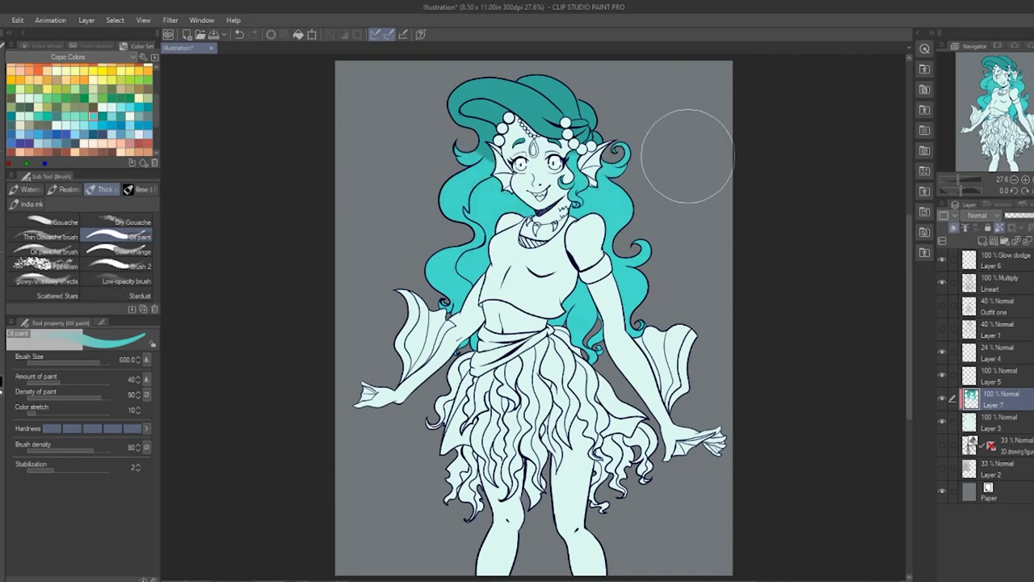
pyautogui.moveTo(589, 123); pyautogui.dragTo(507, 91)
# Step: Paint the hair's lower ends light yellow and its middle band green with the Oil paint brush
pyautogui.moveTo(157, 112); pyautogui.dragTo(157, 98)
pyautogui.click(75, 105)
pyautogui.moveTo(312, 299)
pyautogui.mouseDown()
pyautogui.moveTo(466, 323)
pyautogui.moveTo(418, 303)
pyautogui.moveTo(681, 303)
pyautogui.moveTo(699, 278)
pyautogui.moveTo(441, 289)
pyautogui.moveTo(421, 310)
pyautogui.moveTo(401, 275)
pyautogui.mouseUp()
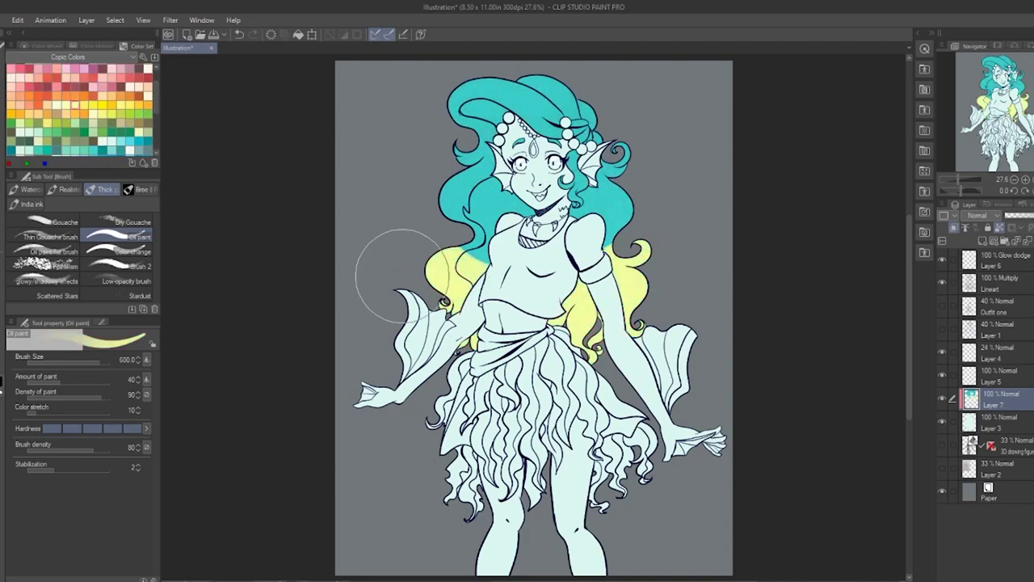
pyautogui.click(84, 150)
pyautogui.moveTo(413, 210); pyautogui.dragTo(656, 219)
# Step: Blend the turquoise, green and yellow bands of the hair into a smooth gradient with the bristle blending brush
pyautogui.press('b')
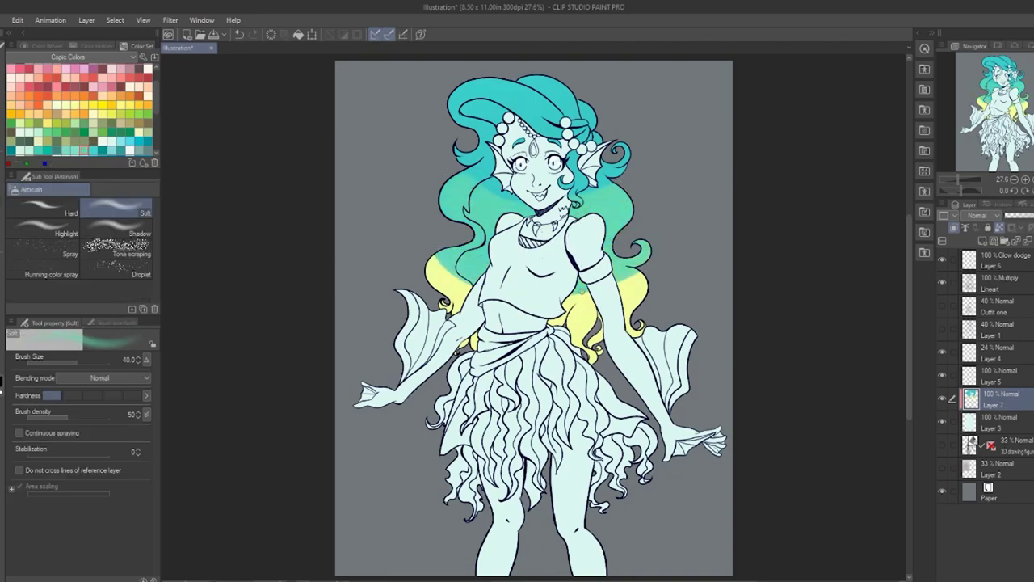
pyautogui.press('j')
pyautogui.moveTo(362, 250)
pyautogui.mouseDown()
pyautogui.moveTo(473, 180)
pyautogui.moveTo(605, 197)
pyautogui.moveTo(505, 165)
pyautogui.mouseUp()
pyautogui.press('[')
pyautogui.press('[')
pyautogui.press('[')
pyautogui.moveTo(635, 275)
pyautogui.mouseDown()
pyautogui.moveTo(565, 306)
pyautogui.moveTo(642, 289)
pyautogui.moveTo(585, 314)
pyautogui.moveTo(638, 241)
pyautogui.moveTo(613, 278)
pyautogui.moveTo(642, 289)
pyautogui.mouseUp()
pyautogui.moveTo(440, 268)
pyautogui.mouseDown()
pyautogui.moveTo(497, 288)
pyautogui.moveTo(440, 259)
pyautogui.moveTo(464, 255)
pyautogui.moveTo(484, 295)
pyautogui.moveTo(457, 271)
pyautogui.moveTo(445, 202)
pyautogui.mouseUp()
# Step: Pick a dark navy drawing color for the G-pen with the Lineart layer active
pyautogui.click(89, 46)
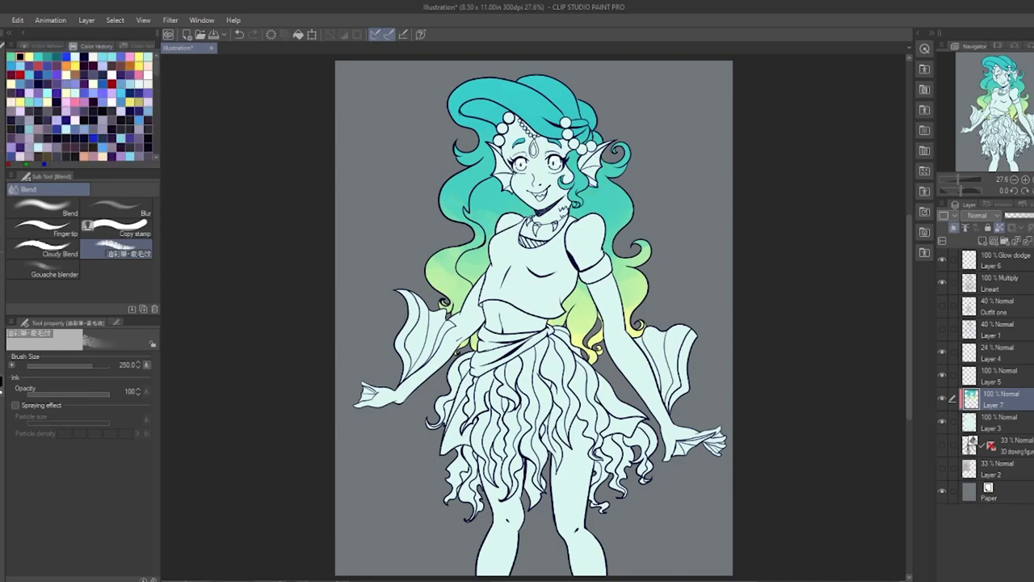
pyautogui.click(999, 283)
pyautogui.click(1026, 180)
pyautogui.click(1026, 180)
pyautogui.press('b')
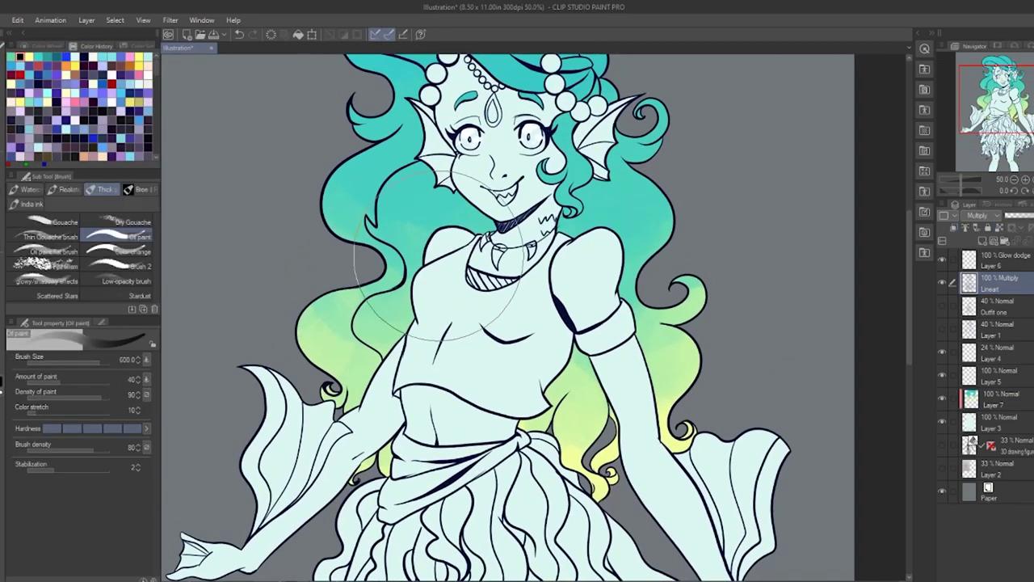
pyautogui.press('p')
pyautogui.click(46, 46)
pyautogui.click(95, 46)
pyautogui.click(46, 46)
pyautogui.press('p')
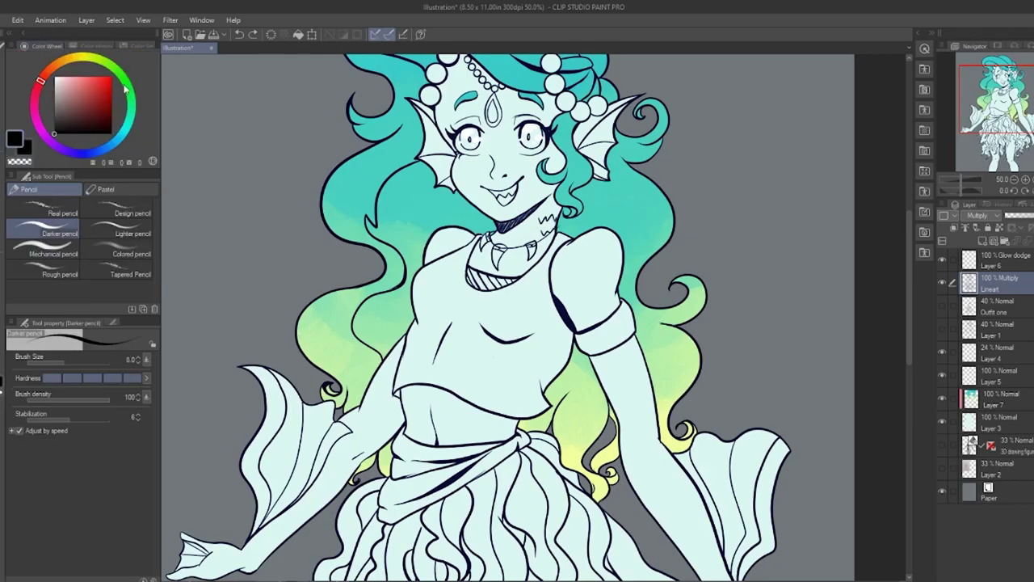
pyautogui.click(139, 46)
pyautogui.click(88, 55)
pyautogui.click(46, 46)
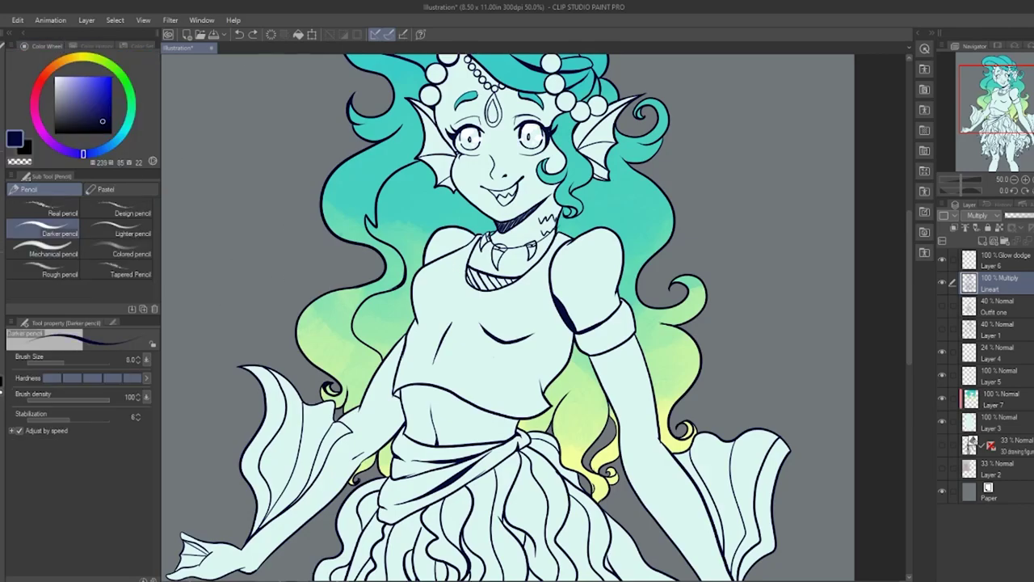
pyautogui.press('p')
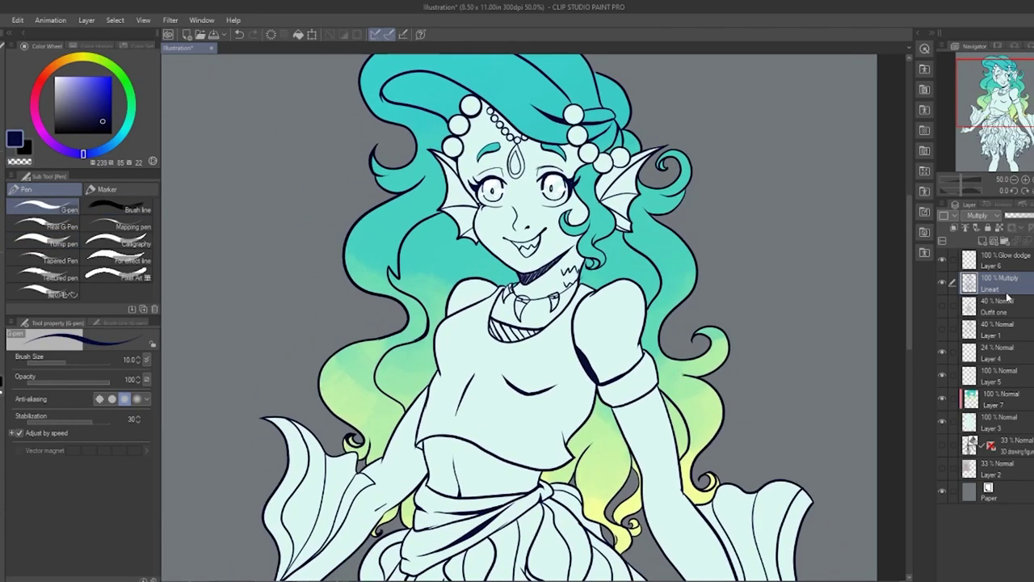
# Step: Show the Outfit one layer, raise its opacity to 100% and clear its contents
pyautogui.click(1000, 307)
pyautogui.click(1032, 216)
pyautogui.press('Delete')
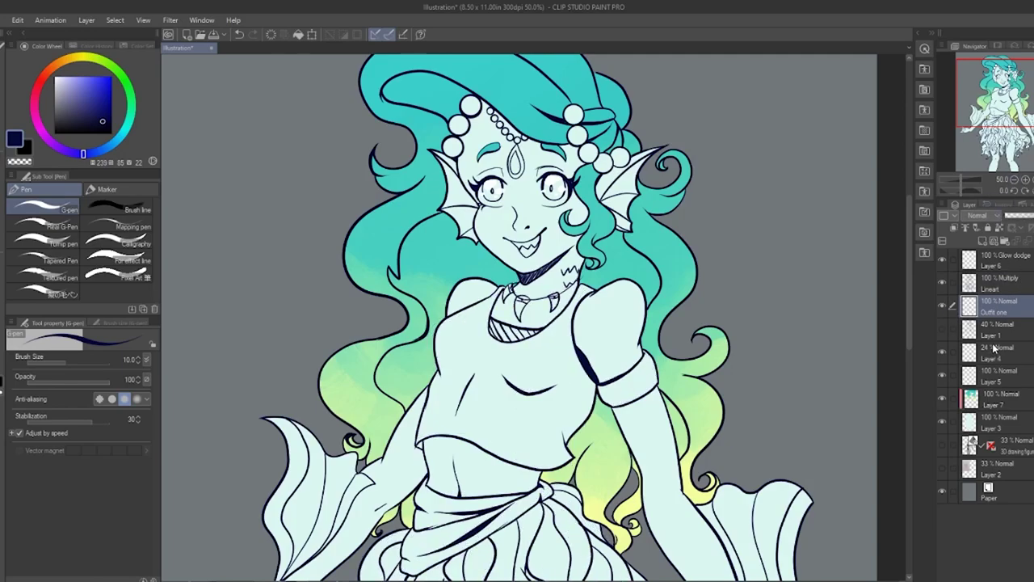
# Step: Scribble a light blue Copic test patch over the hair with the Turnip pen on the Outfit one layer in Multiply mode
pyautogui.click(112, 45)
pyautogui.click(141, 46)
pyautogui.click(110, 105)
pyautogui.click(93, 106)
pyautogui.click(53, 243)
pyautogui.moveTo(449, 254)
pyautogui.mouseDown()
pyautogui.moveTo(435, 277)
pyautogui.moveTo(455, 270)
pyautogui.mouseUp()
# Step: Enlarge the Turnip pen to size 40, move the Outfit one layer directly above Layer 7 and make Layer 7 active
pyautogui.press(']')
pyautogui.press(']')
pyautogui.press(']')
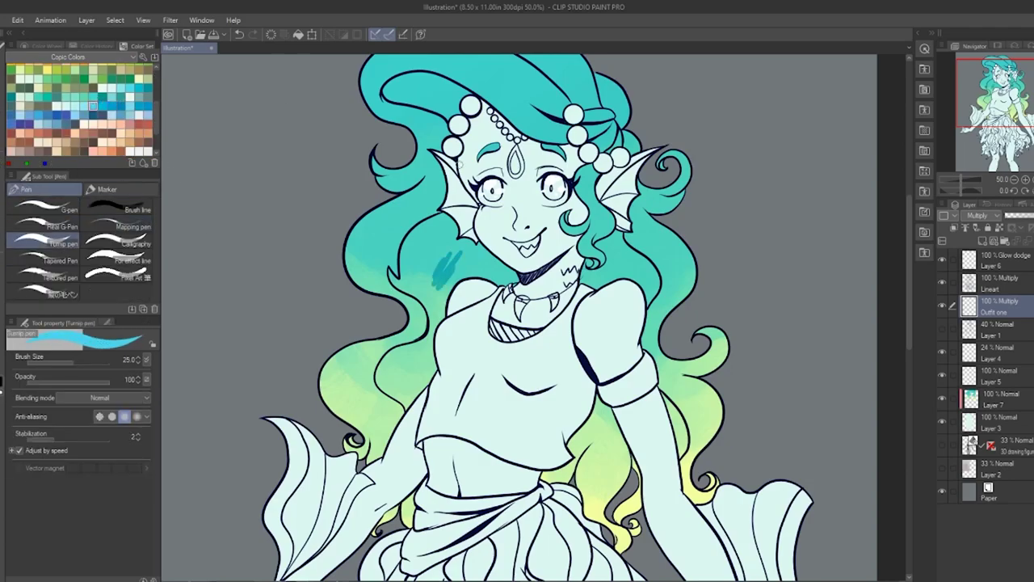
pyautogui.moveTo(999, 306); pyautogui.dragTo(999, 386)
pyautogui.click(999, 398)
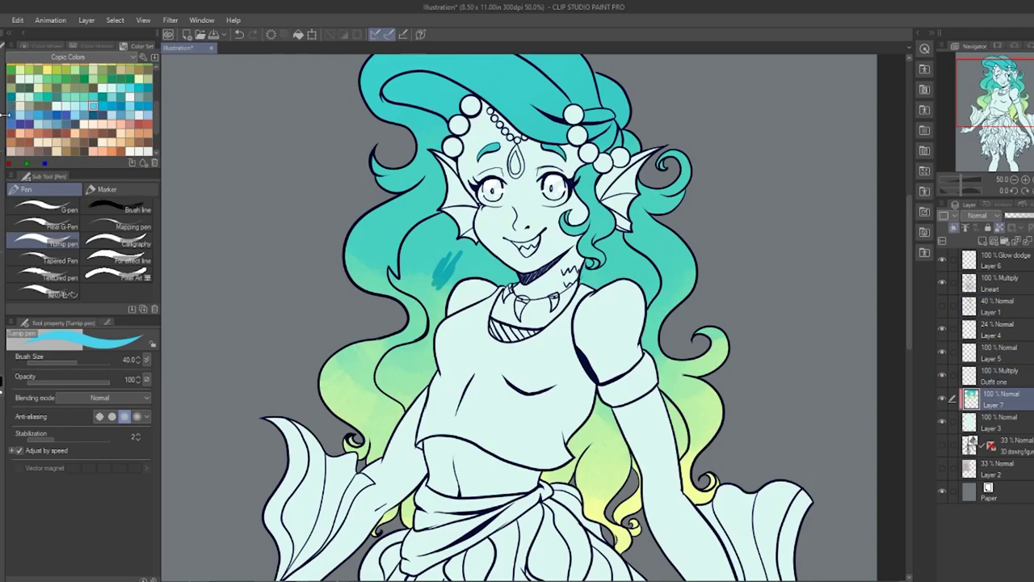
# Step: Auto-select the painted hair areas on Layer 7 and rename the Outfit one layer to hair shadow
pyautogui.press('m')
pyautogui.press('w')
pyautogui.click(476, 273)
pyautogui.click(627, 316)
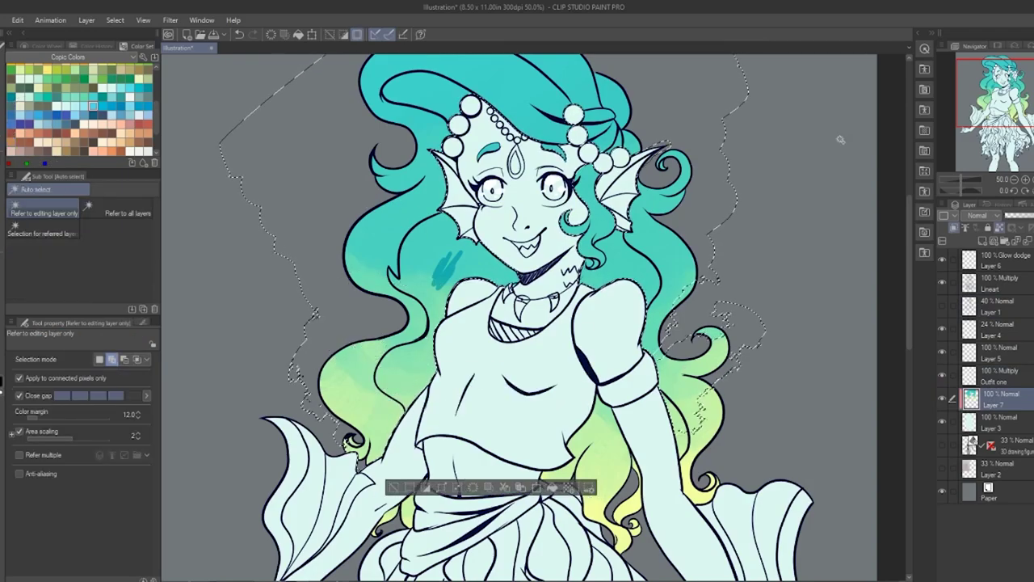
pyautogui.click(469, 496)
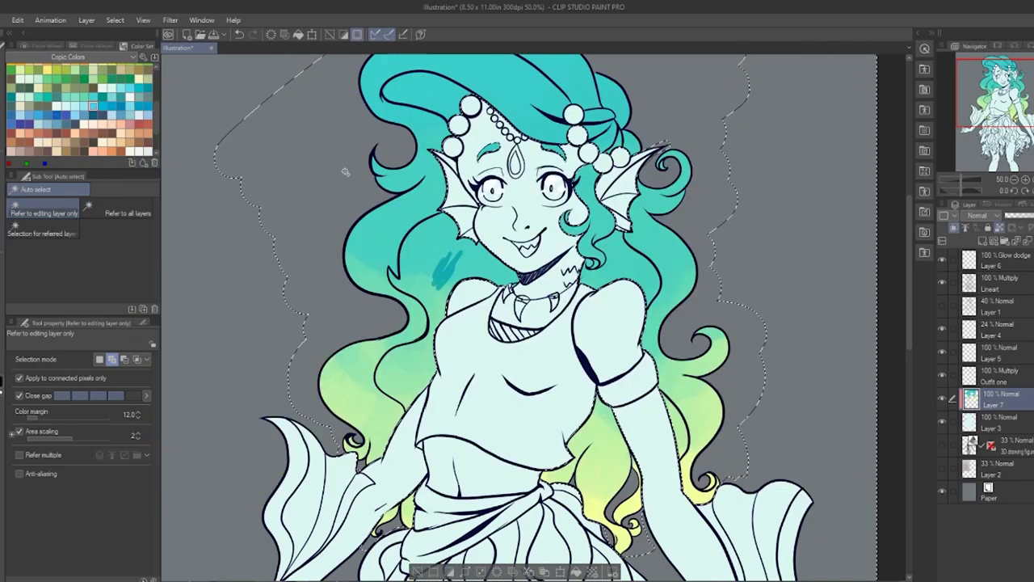
pyautogui.click(1004, 382)
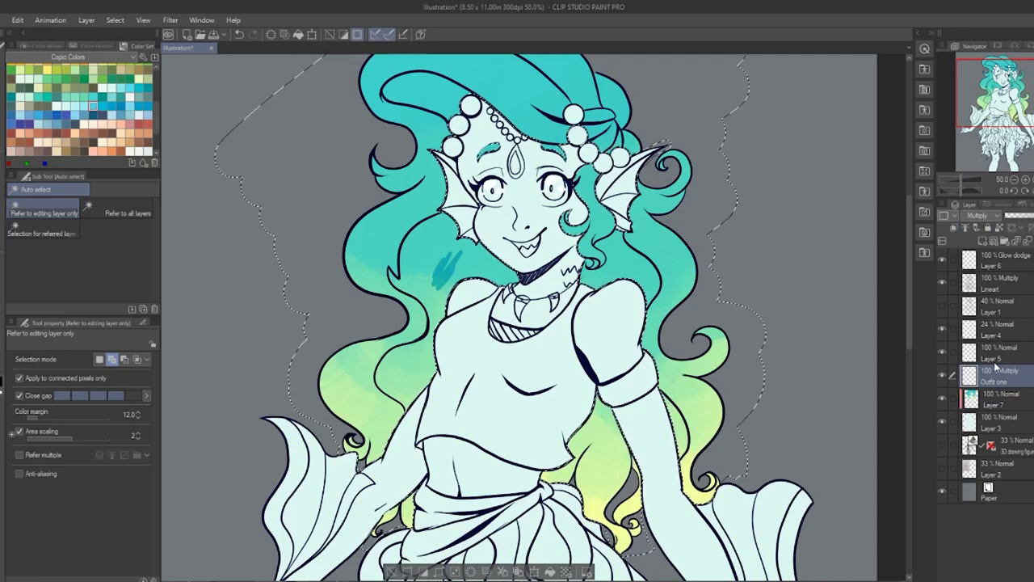
# Step: Paint blue shadows over the inner hair with the Turnip pen at size 120 and clip the hair shadow layer to the layer below
pyautogui.press('b')
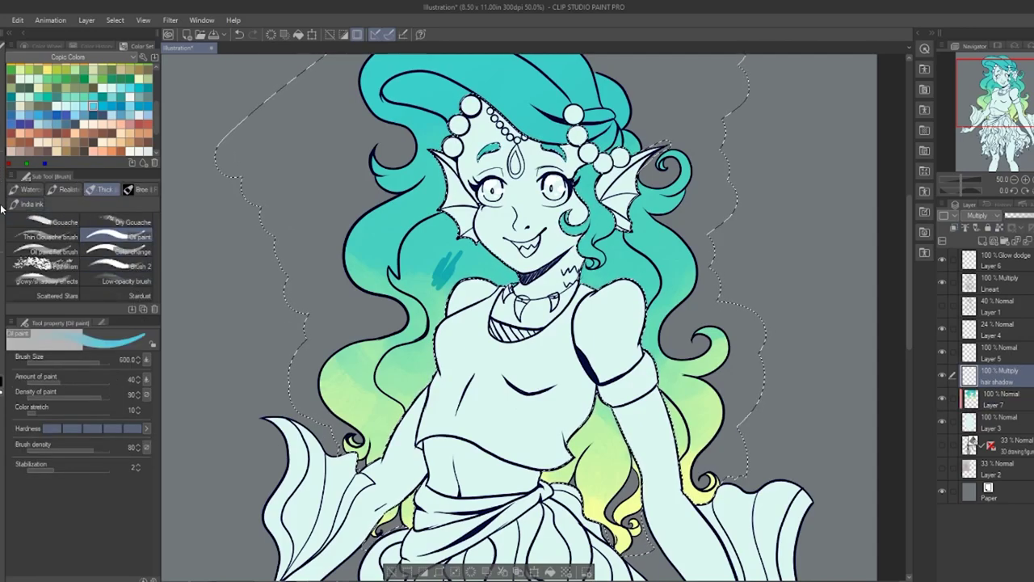
pyautogui.press('p')
pyautogui.moveTo(527, 279)
pyautogui.mouseDown()
pyautogui.moveTo(396, 303)
pyautogui.moveTo(404, 218)
pyautogui.moveTo(490, 147)
pyautogui.mouseUp()
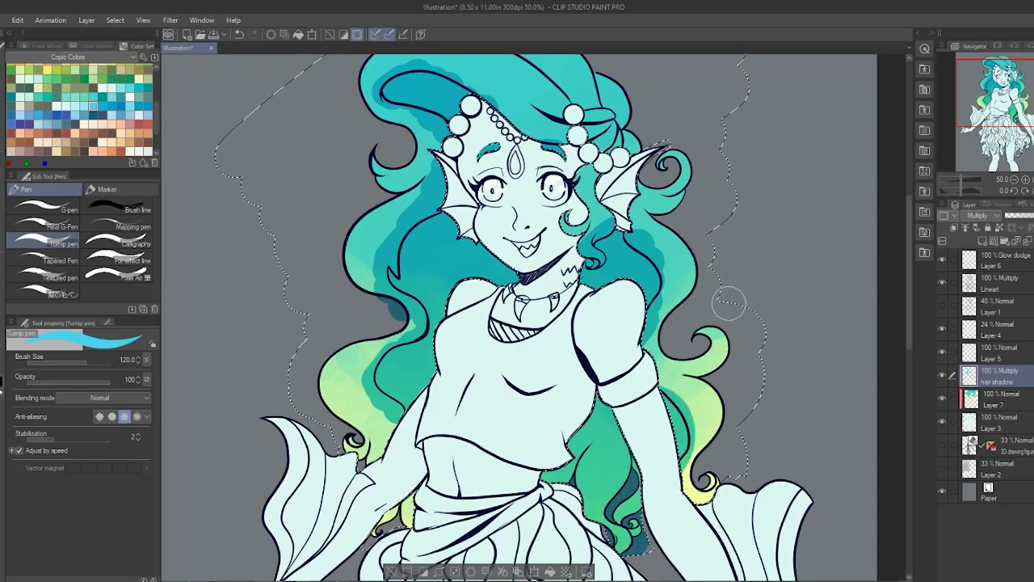
pyautogui.click(986, 230)
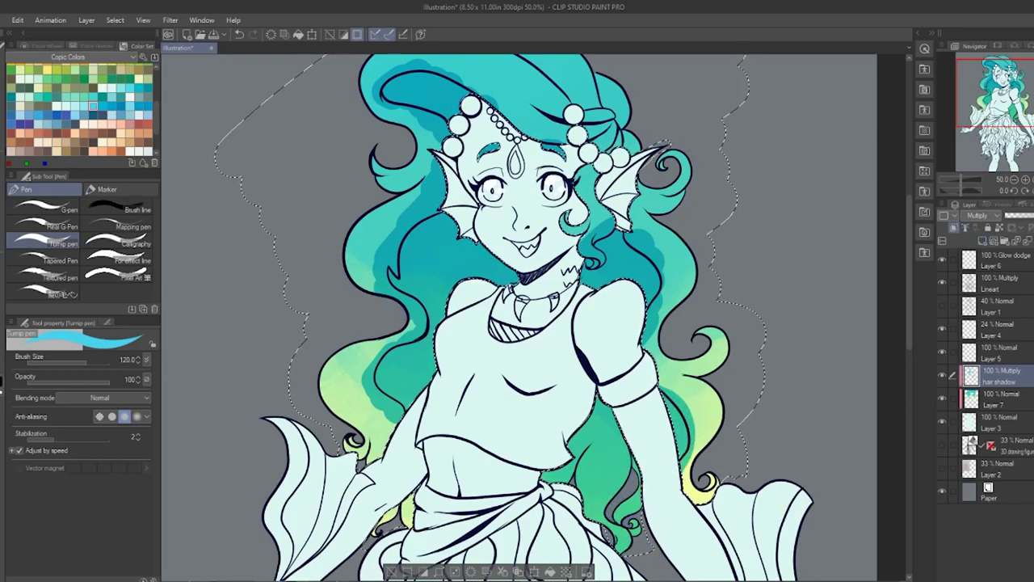
pyautogui.moveTo(517, 275)
pyautogui.mouseDown()
pyautogui.moveTo(545, 354)
pyautogui.moveTo(534, 313)
pyautogui.mouseUp()
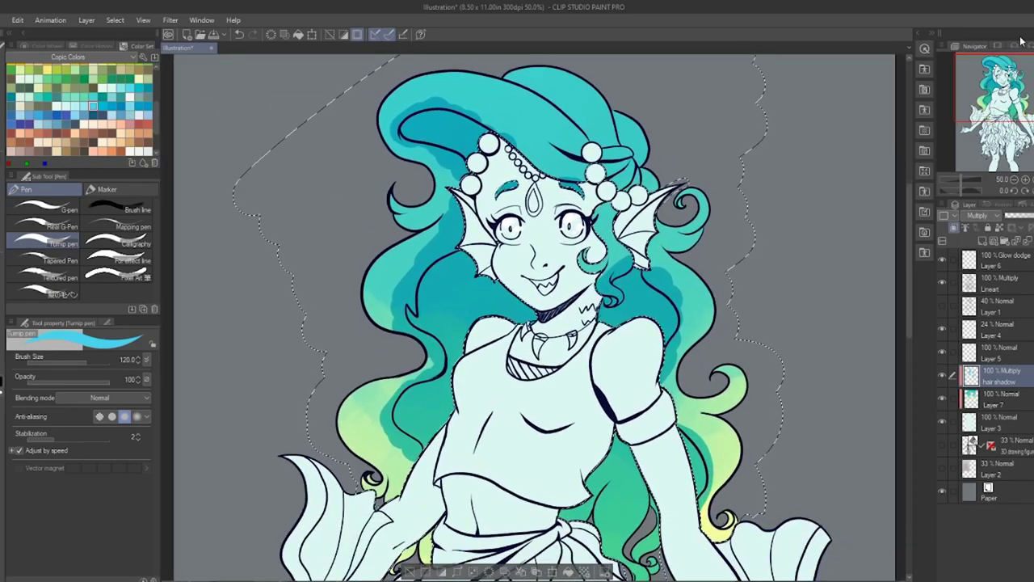
# Step: Deselect the hair and reduce the Rough eraser to size 17
pyautogui.press('e')
pyautogui.hotkey('ctrl', 'd')
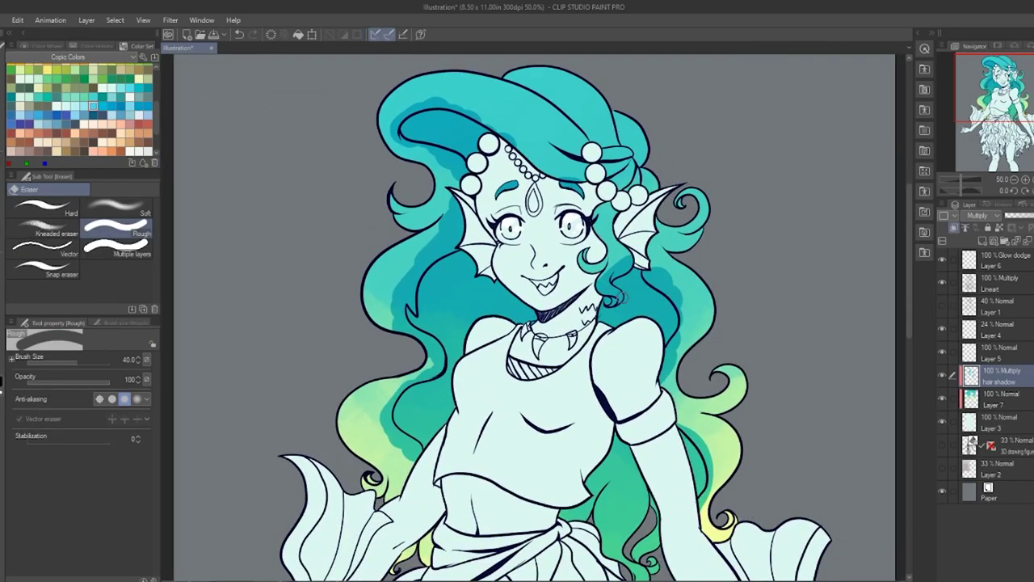
pyautogui.click(1026, 179)
pyautogui.click(1026, 180)
pyautogui.click(1026, 180)
pyautogui.moveTo(744, 221)
pyautogui.mouseDown()
pyautogui.moveTo(749, 198)
pyautogui.moveTo(818, 130)
pyautogui.moveTo(764, 192)
pyautogui.moveTo(755, 234)
pyautogui.moveTo(733, 224)
pyautogui.moveTo(791, 251)
pyautogui.moveTo(787, 239)
pyautogui.moveTo(763, 230)
pyautogui.moveTo(788, 274)
pyautogui.mouseUp()
pyautogui.press('[')
pyautogui.press('[')
pyautogui.press('[')
pyautogui.press('[')
pyautogui.moveTo(1002, 86)
pyautogui.mouseDown()
pyautogui.moveTo(985, 75)
pyautogui.moveTo(996, 68)
pyautogui.mouseUp()
pyautogui.click(1014, 180)
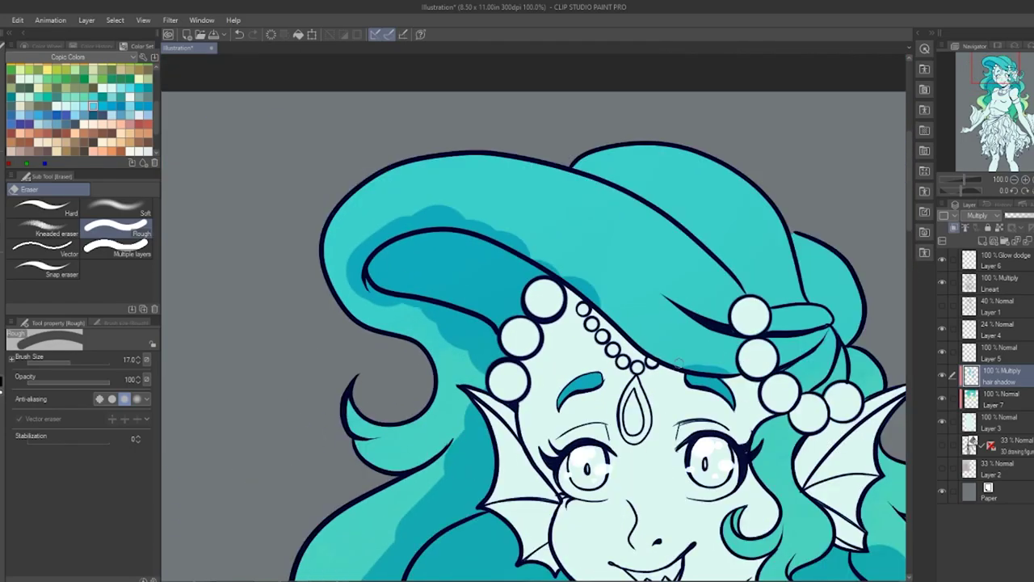
# Step: Auto-select the front hair swoop on the Lineart layer, clear its shadow from the hair shadow layer and deselect
pyautogui.click(1, 110)
pyautogui.click(1026, 286)
pyautogui.click(653, 273)
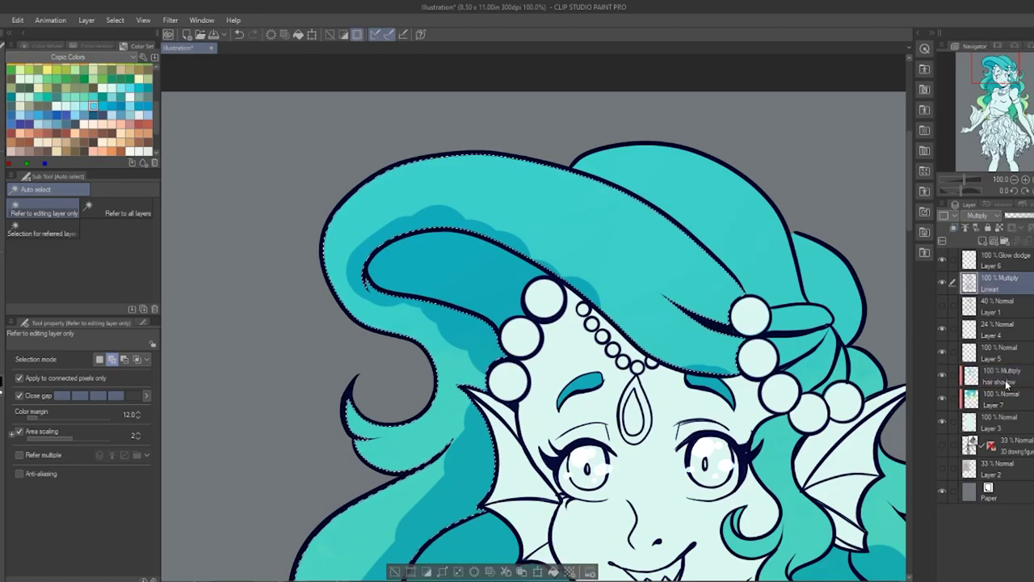
pyautogui.click(1009, 380)
pyautogui.press('Delete')
pyautogui.hotkey('ctrl', 'd')
# Step: Auto-select the yellow-green lock beside the armband on the Lineart layer and clear its shadow from the hair shadow layer
pyautogui.moveTo(1007, 70); pyautogui.dragTo(1024, 102)
pyautogui.click(1012, 284)
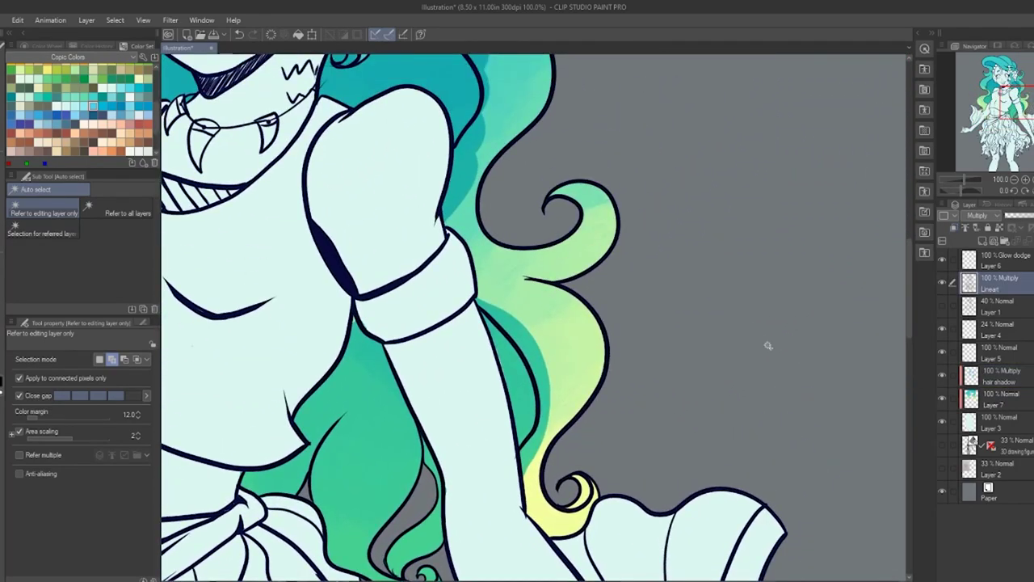
pyautogui.click(567, 323)
pyautogui.click(1002, 373)
pyautogui.hotkey('ctrl', 'd')
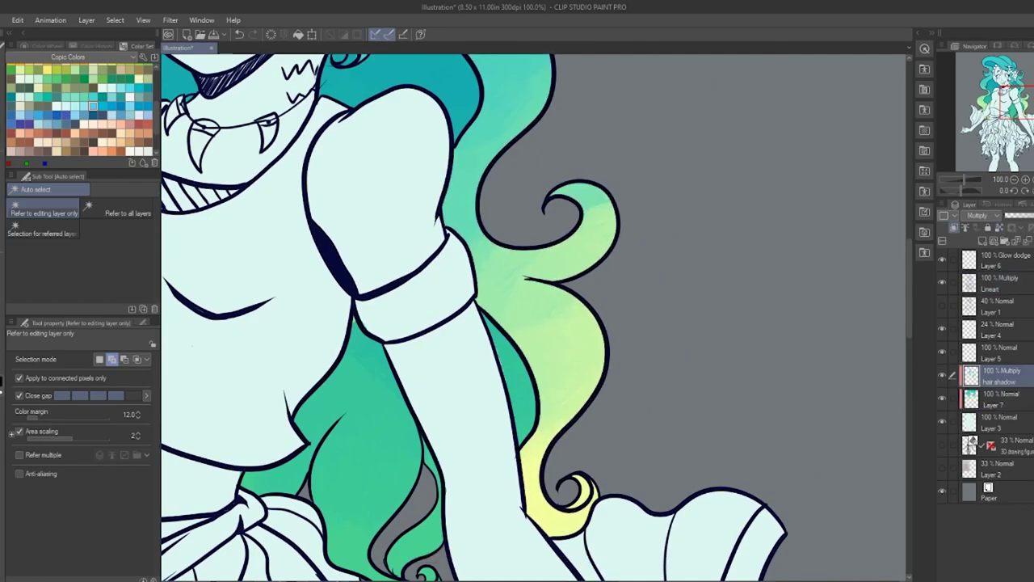
# Step: Shade the raised back section of the hair with the Turnip pen at size 50 and trim the shadow with the Rough eraser at size 30
pyautogui.press('p')
pyautogui.press('[')
pyautogui.press('[')
pyautogui.press('[')
pyautogui.moveTo(1022, 98); pyautogui.dragTo(1018, 73)
pyautogui.press('[')
pyautogui.press('[')
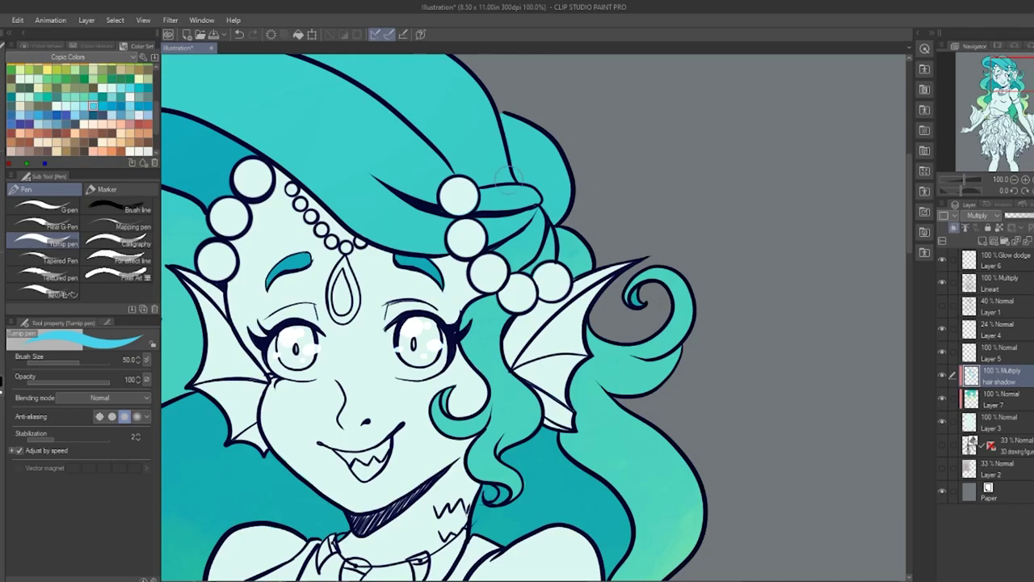
pyautogui.click(1004, 68)
pyautogui.moveTo(456, 195)
pyautogui.mouseDown()
pyautogui.moveTo(508, 214)
pyautogui.moveTo(627, 325)
pyautogui.moveTo(672, 331)
pyautogui.mouseUp()
pyautogui.moveTo(600, 283)
pyautogui.mouseDown()
pyautogui.moveTo(490, 215)
pyautogui.moveTo(437, 212)
pyautogui.moveTo(490, 226)
pyautogui.mouseUp()
pyautogui.press('e')
pyautogui.moveTo(540, 257)
pyautogui.mouseDown()
pyautogui.moveTo(619, 339)
pyautogui.moveTo(632, 329)
pyautogui.moveTo(639, 355)
pyautogui.moveTo(634, 347)
pyautogui.moveTo(696, 365)
pyautogui.moveTo(689, 290)
pyautogui.moveTo(672, 323)
pyautogui.mouseUp()
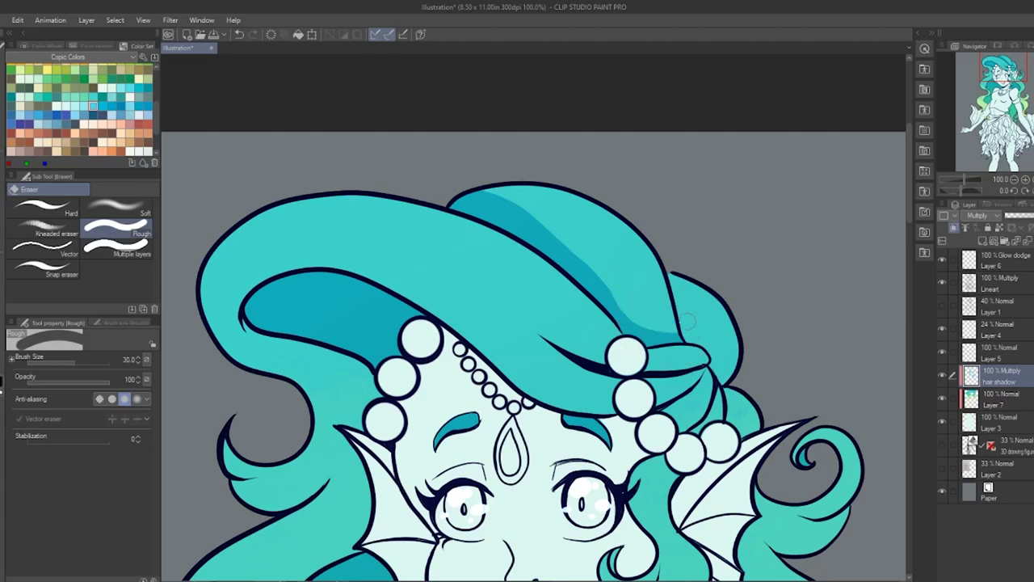
# Step: Shade the rounded hair section behind the tied knot with the Turnip pen and tidy its edge with the Rough eraser
pyautogui.press('p')
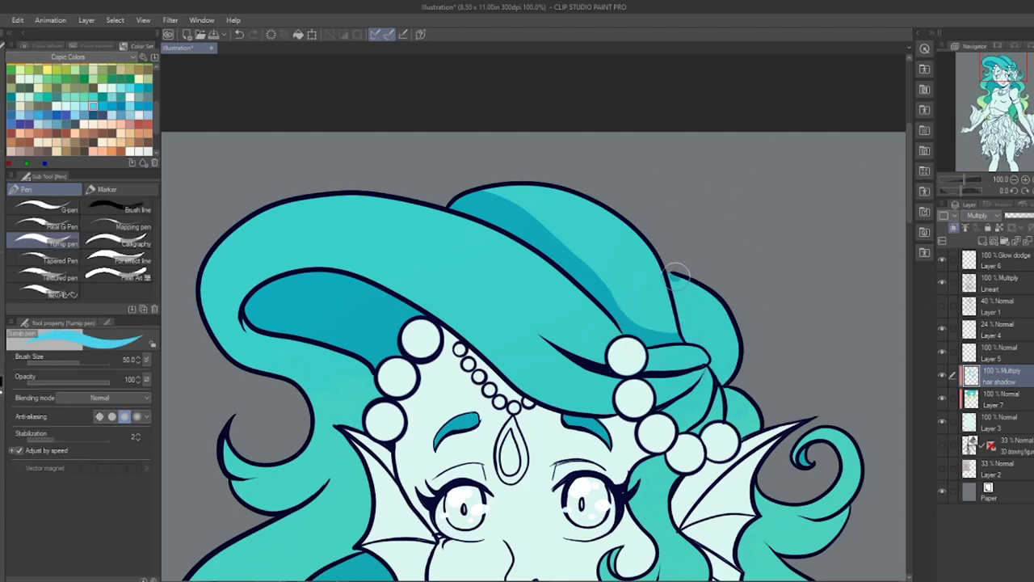
pyautogui.moveTo(675, 275); pyautogui.dragTo(709, 367)
pyautogui.moveTo(675, 295); pyautogui.dragTo(703, 355)
pyautogui.press('e')
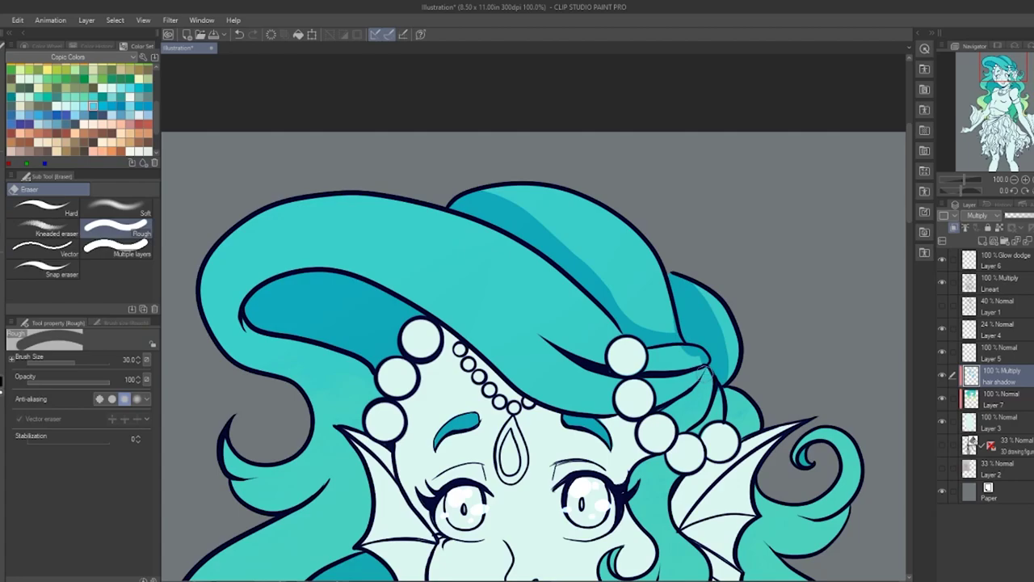
# Step: Shade the small puff behind the pearls and the curled lock beside the ear fin, using the Turnip pen down to size 20
pyautogui.press('p')
pyautogui.moveTo(737, 426)
pyautogui.mouseDown()
pyautogui.moveTo(725, 389)
pyautogui.moveTo(741, 392)
pyautogui.mouseUp()
pyautogui.moveTo(801, 517); pyautogui.dragTo(854, 505)
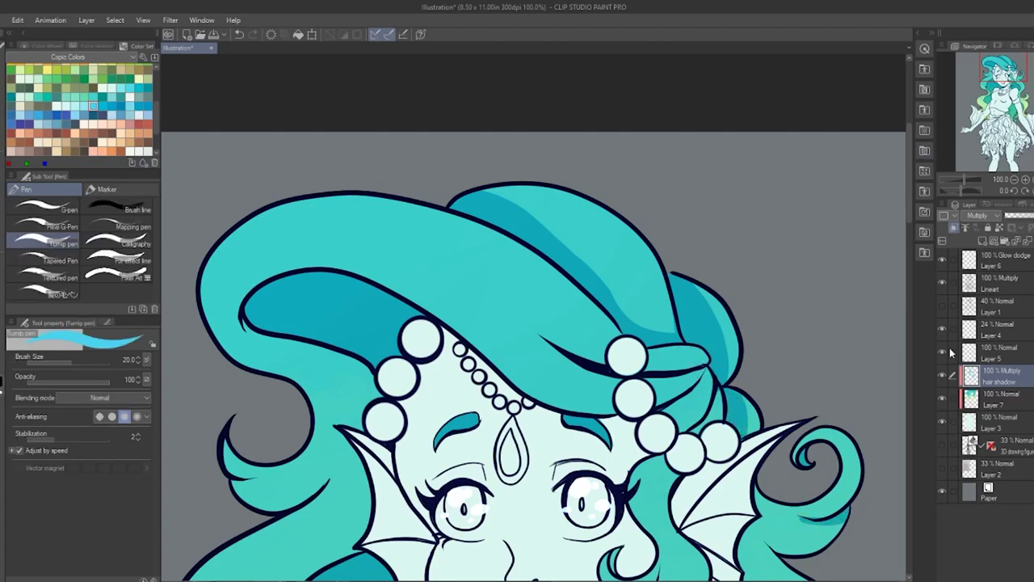
pyautogui.press('e')
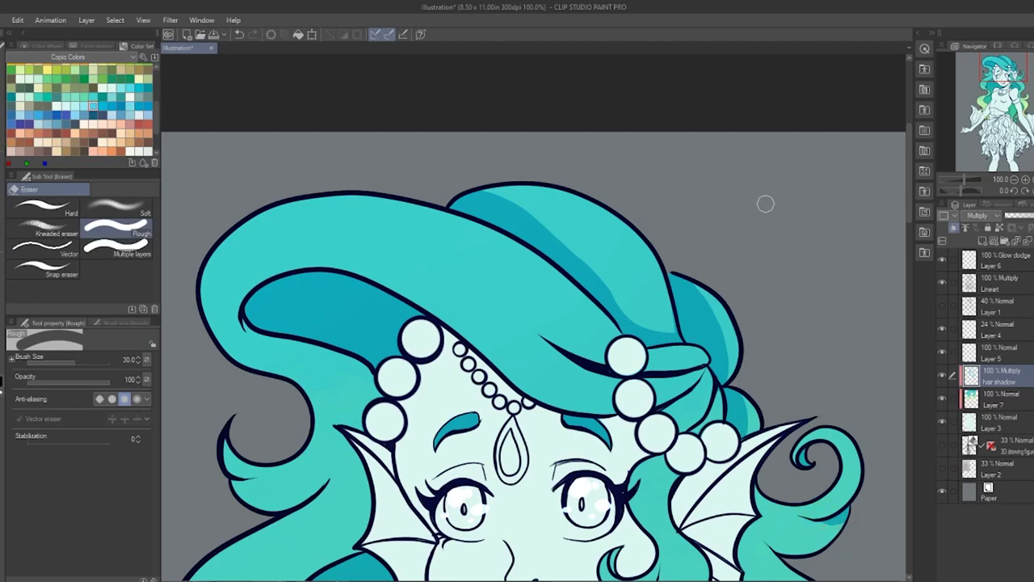
# Step: Add size 20 shadows along the front crease and knotted strands, and erase the overlap from the pearls
pyautogui.press('p')
pyautogui.moveTo(537, 329)
pyautogui.mouseDown()
pyautogui.moveTo(640, 360)
pyautogui.moveTo(702, 364)
pyautogui.moveTo(629, 361)
pyautogui.mouseUp()
pyautogui.moveTo(706, 369)
pyautogui.mouseDown()
pyautogui.moveTo(659, 400)
pyautogui.moveTo(691, 391)
pyautogui.moveTo(679, 417)
pyautogui.mouseUp()
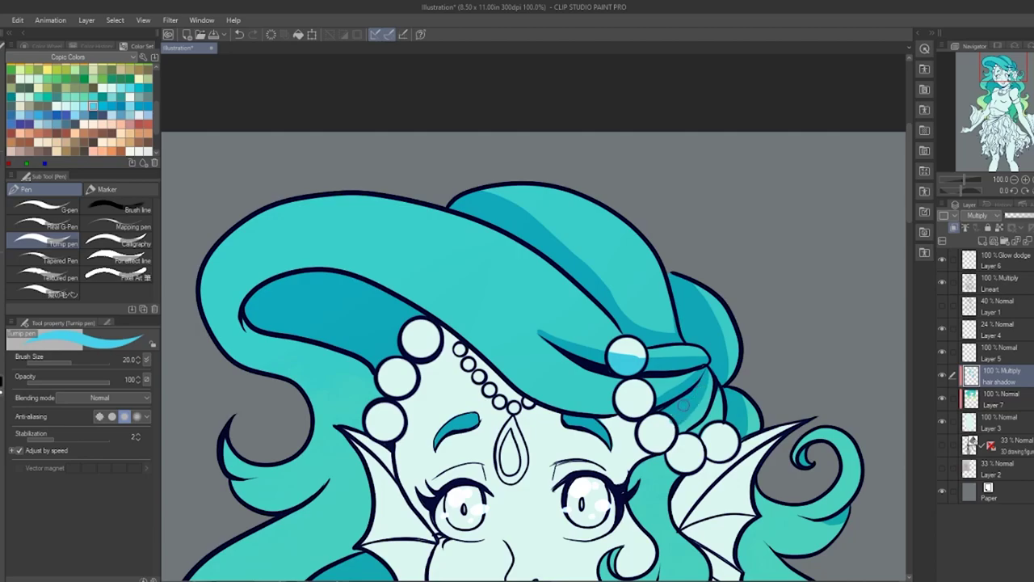
pyautogui.moveTo(716, 383); pyautogui.dragTo(694, 433)
pyautogui.press('e')
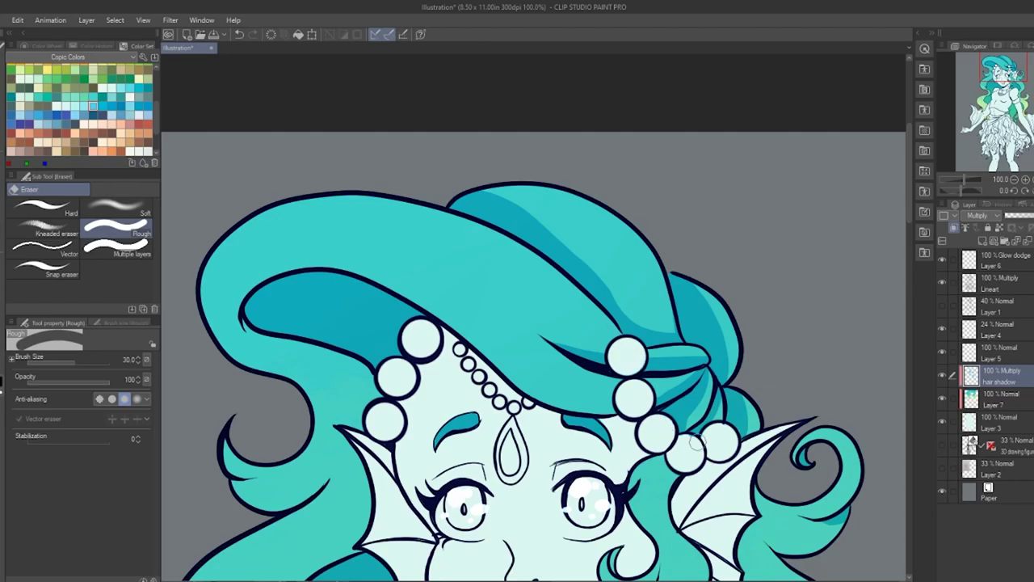
# Step: Add a clipped layer above Layer 3 and color the neckline mesh and necklace beads brown with the Turnip pen
pyautogui.hotkey('ctrl', '0')
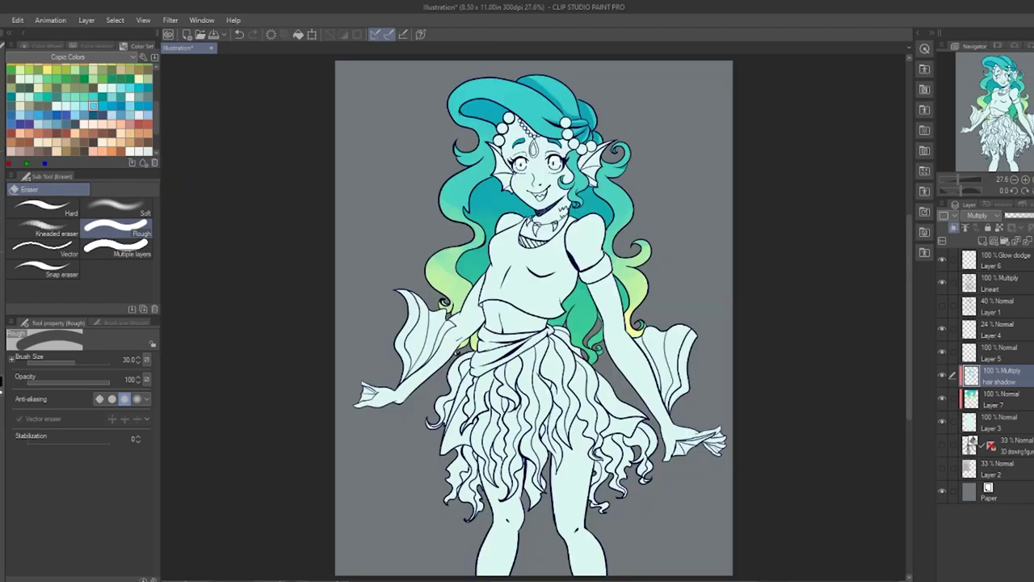
pyautogui.press('p')
pyautogui.click(1004, 399)
pyautogui.click(1005, 421)
pyautogui.click(984, 240)
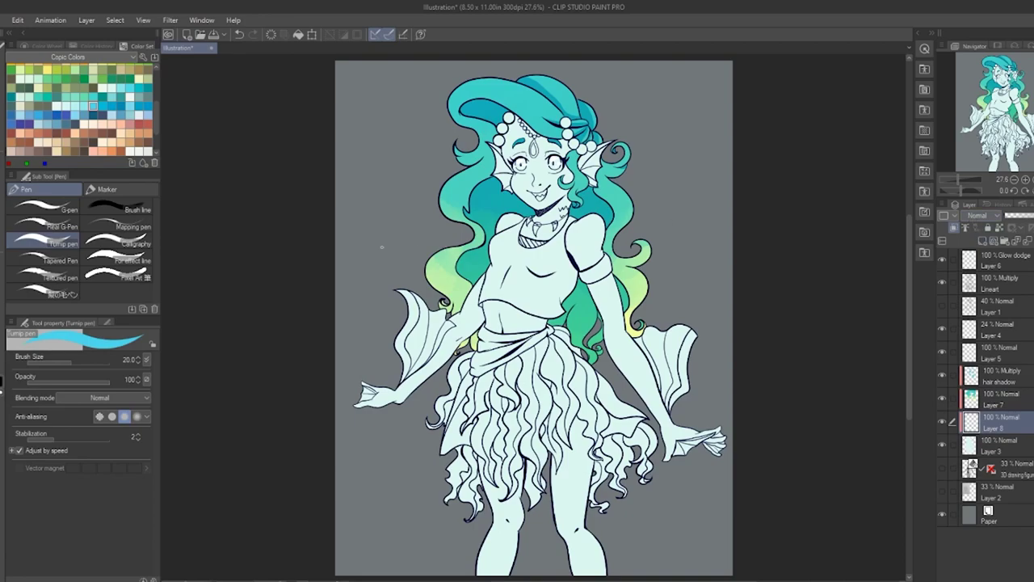
pyautogui.click(75, 142)
pyautogui.scroll(3, 550, 242)
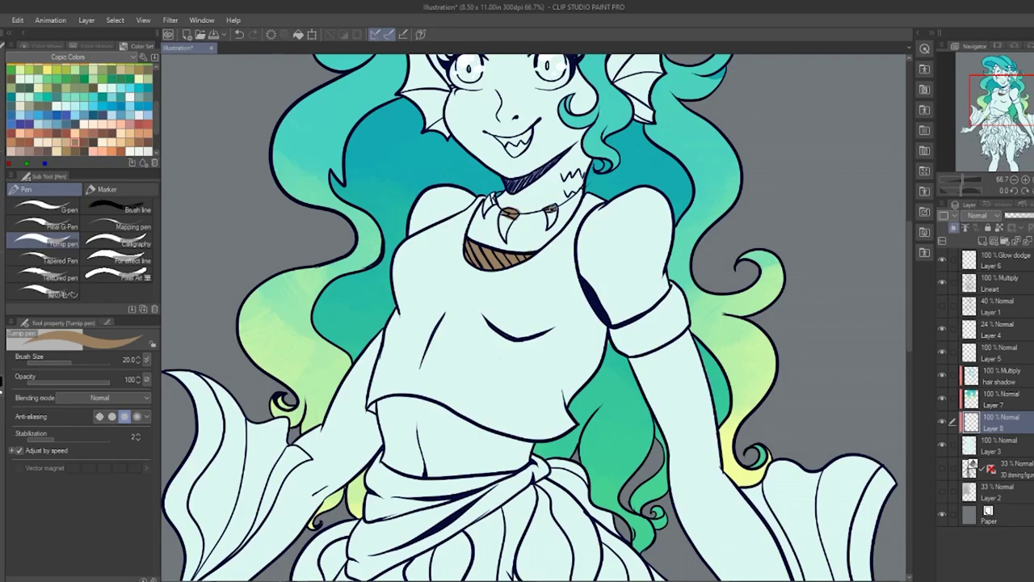
# Step: Lock the transparent pixels of Layer 3 and repaint the body light aqua with the Turnip pen at size 723
pyautogui.click(1033, 180)
pyautogui.click(1022, 445)
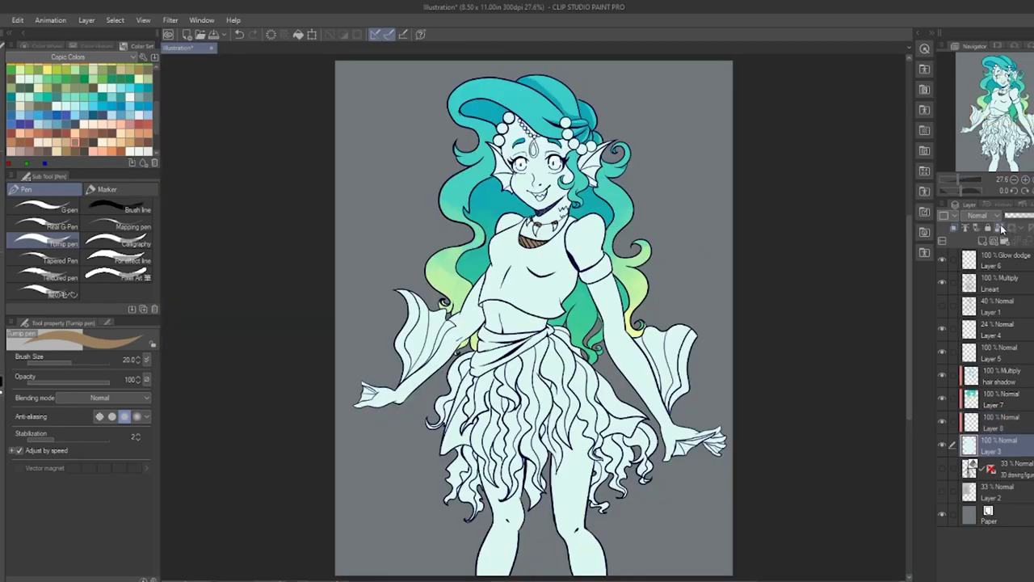
pyautogui.press('p')
pyautogui.click(76, 106)
pyautogui.press('b')
pyautogui.press('b')
pyautogui.click(1, 175)
pyautogui.click(101, 363)
pyautogui.moveTo(549, 246)
pyautogui.mouseDown()
pyautogui.moveTo(619, 142)
pyautogui.moveTo(566, 533)
pyautogui.mouseUp()
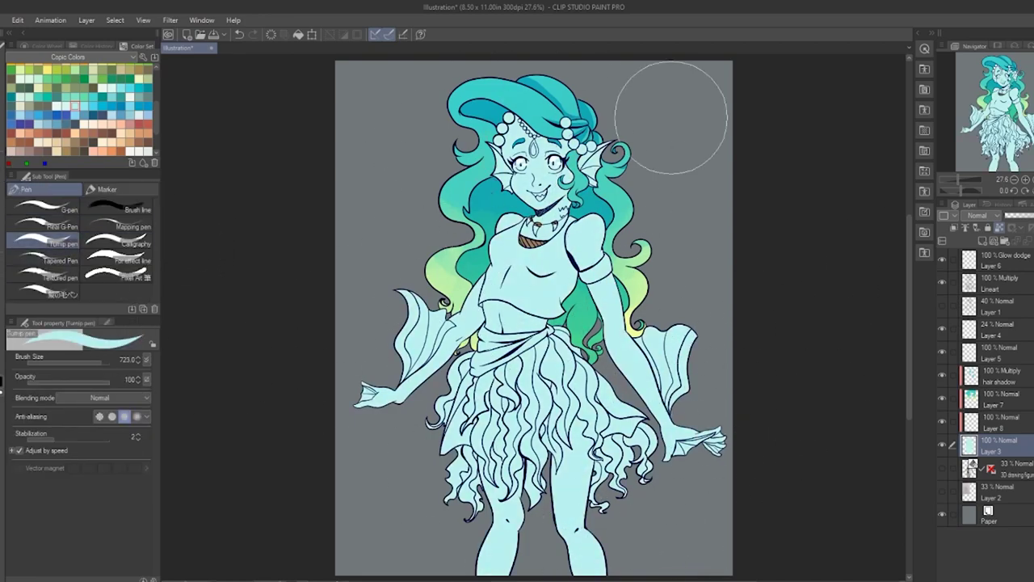
# Step: Paint the skirt and waist wrap olive green with the Turnip pen on Layer 8
pyautogui.click(1012, 401)
pyautogui.click(1013, 361)
pyautogui.click(1010, 423)
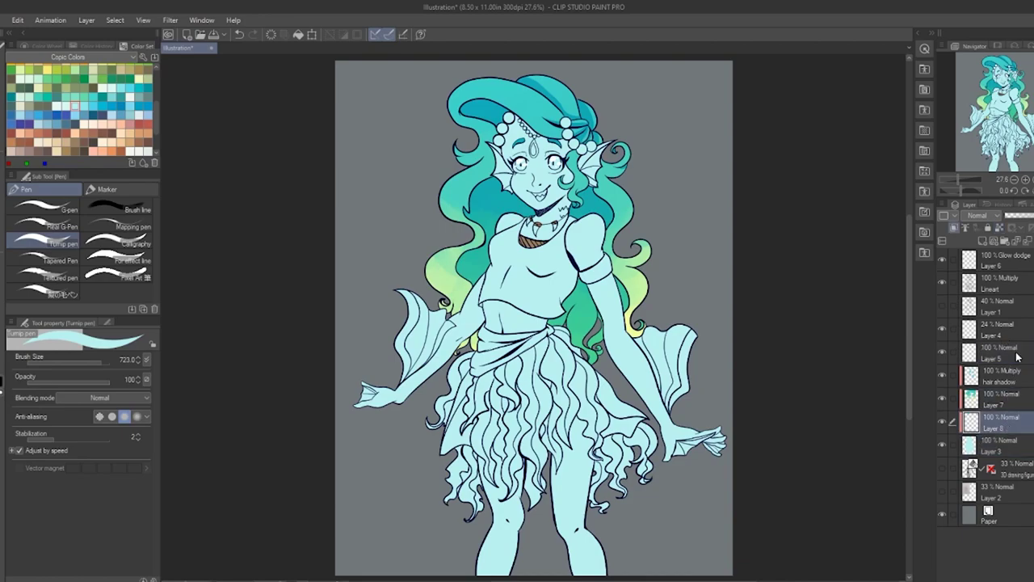
pyautogui.click(66, 85)
pyautogui.moveTo(515, 421)
pyautogui.mouseDown()
pyautogui.moveTo(541, 365)
pyautogui.moveTo(495, 369)
pyautogui.moveTo(473, 542)
pyautogui.moveTo(597, 436)
pyautogui.moveTo(662, 452)
pyautogui.mouseUp()
# Step: Erase the green overspill around the arm and lower legs with the Rough eraser at size 120
pyautogui.press('e')
pyautogui.press(']')
pyautogui.press(']')
pyautogui.press(']')
pyautogui.press(']')
pyautogui.press(']')
pyautogui.moveTo(617, 360); pyautogui.dragTo(683, 458)
pyautogui.moveTo(564, 514); pyautogui.dragTo(591, 535)
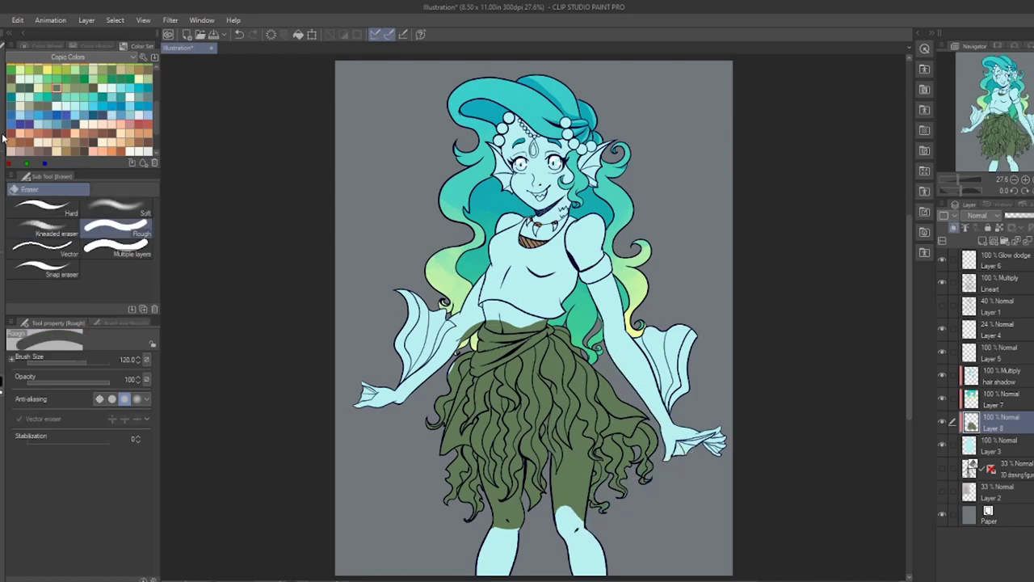
# Step: Auto-select both legs on the Lineart layer and clear the green covering them on Layer 8
pyautogui.press('w')
pyautogui.click(1018, 255)
pyautogui.click(1014, 289)
pyautogui.click(577, 529)
pyautogui.click(503, 530)
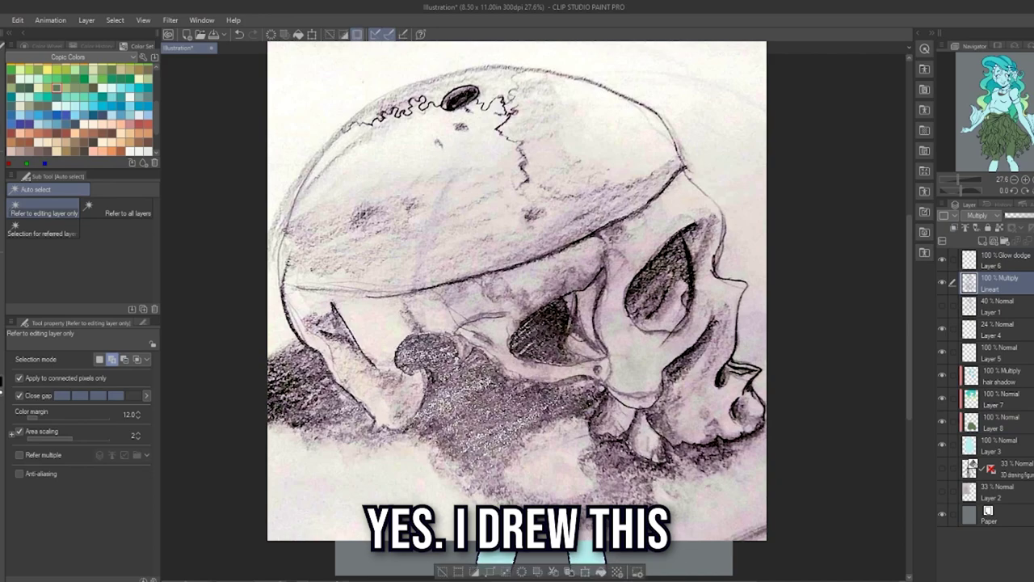
pyautogui.click(1001, 422)
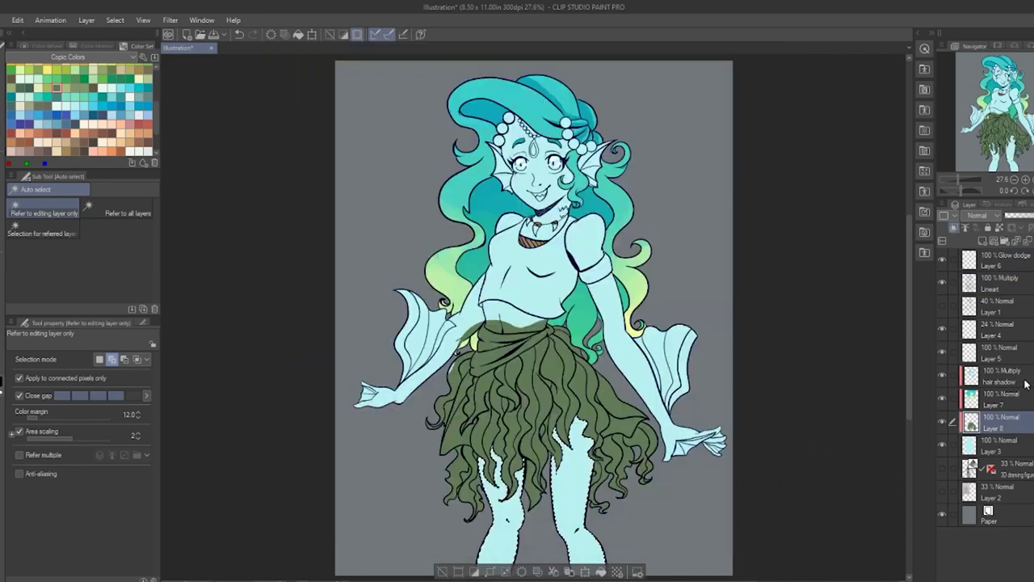
pyautogui.press('p')
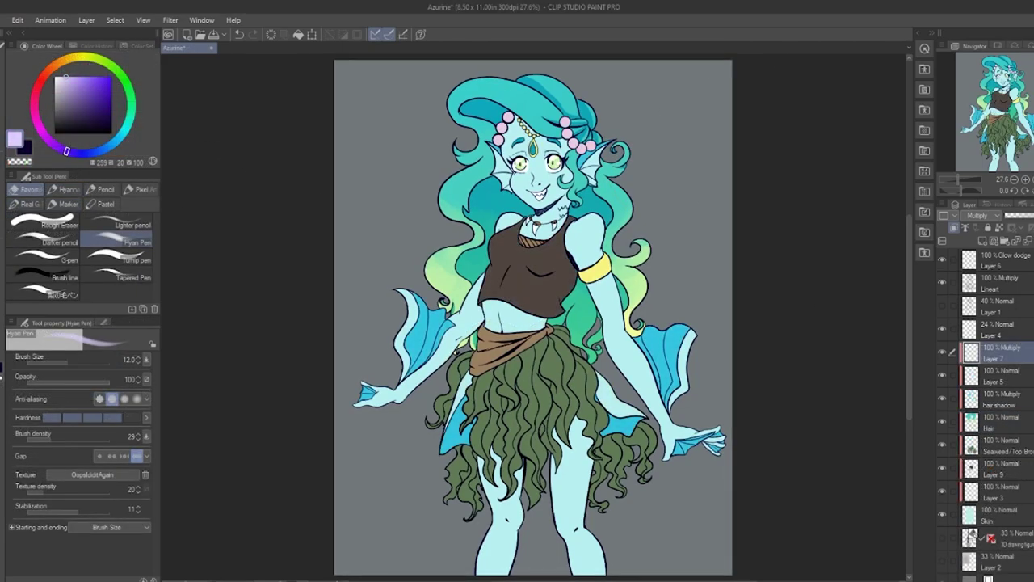
# Step: Pick teal from the color history and brush a neck shadow with the Transparent watercolor brush on Layer 7
pyautogui.press('b')
pyautogui.click(24, 189)
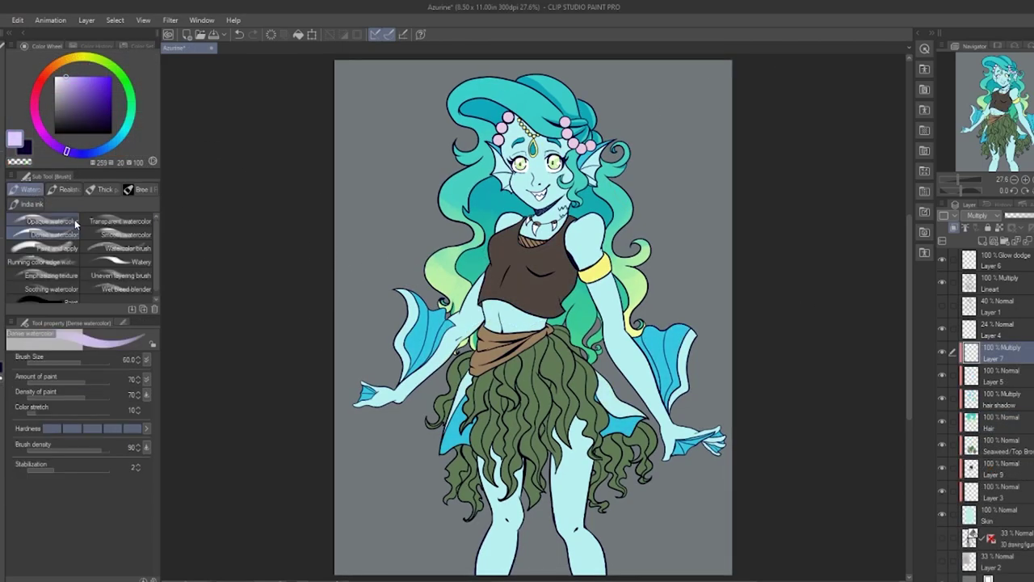
pyautogui.click(120, 221)
pyautogui.click(96, 46)
pyautogui.click(85, 82)
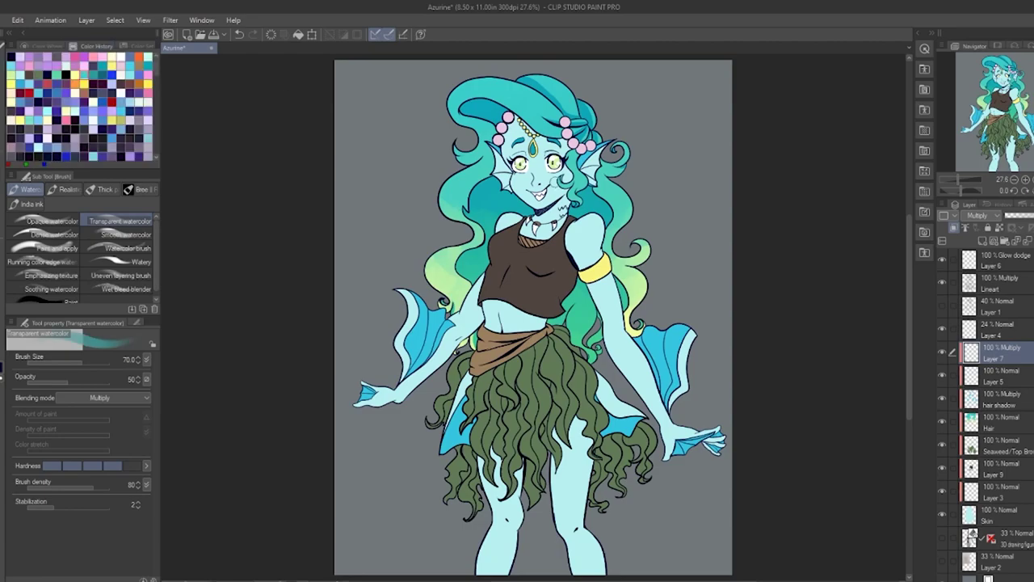
pyautogui.moveTo(564, 195); pyautogui.dragTo(542, 210)
# Step: Pick a purple-blue from the color history and shade the neck, back hair and top with the Opaque watercolor brush at size 70 on Layer 7
pyautogui.click(50, 221)
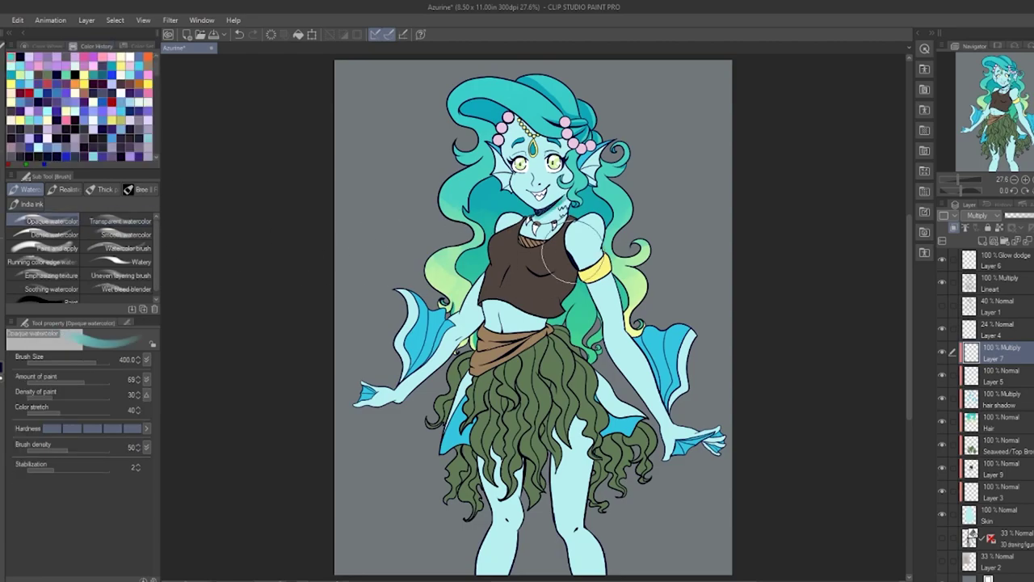
pyautogui.click(1026, 179)
pyautogui.click(1026, 179)
pyautogui.moveTo(1013, 107); pyautogui.dragTo(1013, 92)
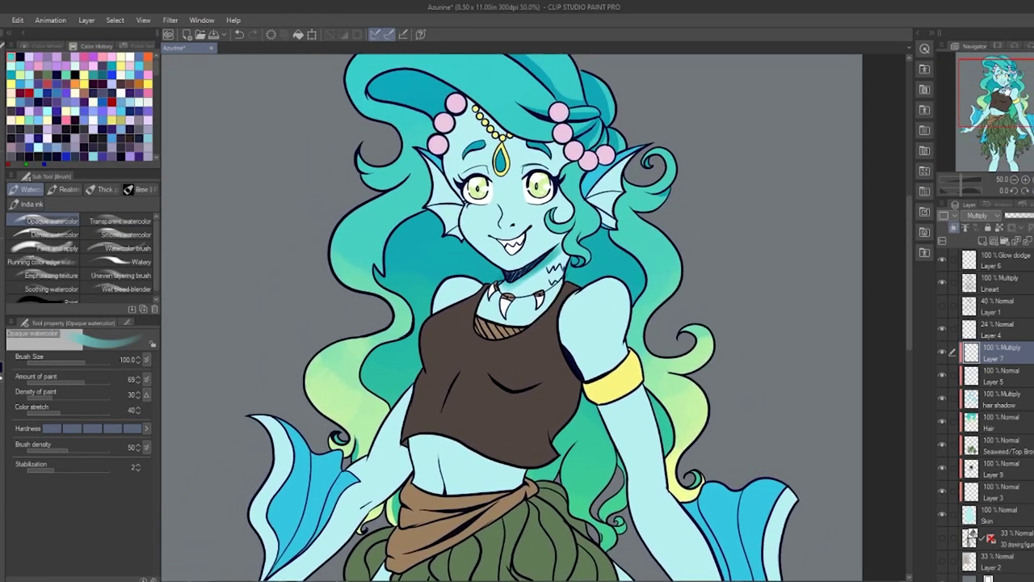
pyautogui.click(30, 147)
pyautogui.press('[')
pyautogui.press('[')
pyautogui.press('[')
pyautogui.press('[')
pyautogui.press('[')
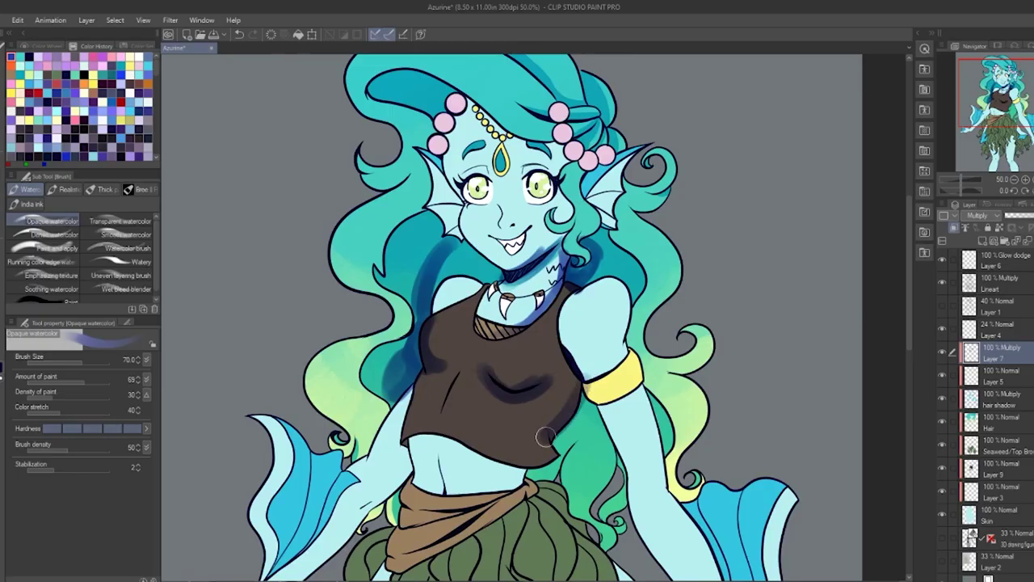
# Step: Shade the hair pearls, the forehead chain and the edge of the face with the purple-blue watercolor on Layer 7
pyautogui.press('[')
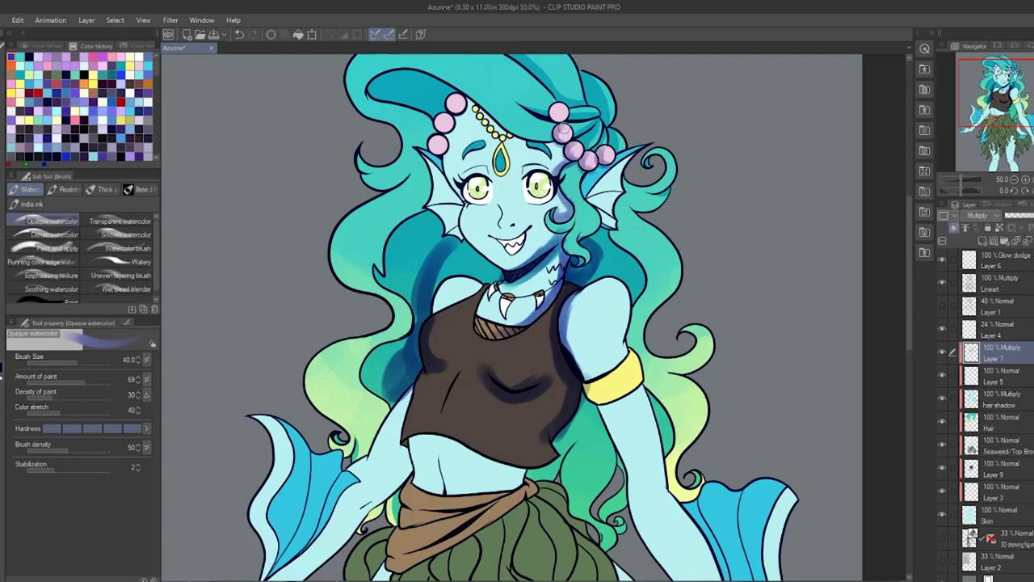
pyautogui.moveTo(1025, 101); pyautogui.dragTo(1023, 89)
pyautogui.press(']')
pyautogui.press(']')
pyautogui.moveTo(519, 231); pyautogui.dragTo(478, 196)
pyautogui.moveTo(462, 190)
pyautogui.mouseDown()
pyautogui.moveTo(397, 177)
pyautogui.moveTo(451, 186)
pyautogui.moveTo(452, 214)
pyautogui.moveTo(479, 219)
pyautogui.moveTo(466, 200)
pyautogui.moveTo(446, 237)
pyautogui.moveTo(466, 330)
pyautogui.mouseUp()
# Step: Darken the back hair beside the shoulder and shade the neck and chest around the necklace at brush size 50
pyautogui.press('[')
pyautogui.press('[')
pyautogui.press('[')
pyautogui.press(']')
pyautogui.moveTo(442, 385)
pyautogui.mouseDown()
pyautogui.moveTo(492, 373)
pyautogui.moveTo(472, 338)
pyautogui.mouseUp()
pyautogui.moveTo(472, 338)
pyautogui.mouseDown()
pyautogui.moveTo(461, 361)
pyautogui.moveTo(508, 368)
pyautogui.moveTo(472, 338)
pyautogui.mouseUp()
pyautogui.moveTo(489, 381)
pyautogui.mouseDown()
pyautogui.moveTo(494, 419)
pyautogui.moveTo(532, 425)
pyautogui.mouseUp()
pyautogui.moveTo(484, 385); pyautogui.dragTo(439, 410)
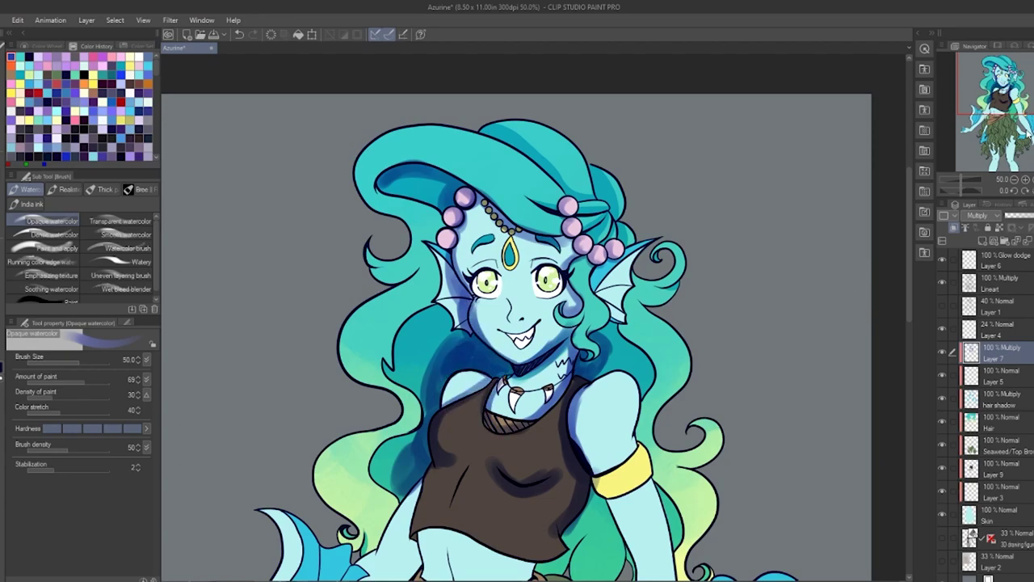
# Step: Shade both arms, the yellow armband and the arm fin with the purple-blue watercolor at size 60
pyautogui.moveTo(1008, 101); pyautogui.dragTo(1013, 106)
pyautogui.moveTo(534, 201)
pyautogui.mouseDown()
pyautogui.moveTo(534, 259)
pyautogui.moveTo(580, 269)
pyautogui.moveTo(535, 285)
pyautogui.moveTo(567, 260)
pyautogui.moveTo(552, 311)
pyautogui.moveTo(607, 437)
pyautogui.mouseUp()
pyautogui.moveTo(541, 303)
pyautogui.mouseDown()
pyautogui.moveTo(531, 334)
pyautogui.moveTo(513, 374)
pyautogui.mouseUp()
pyautogui.moveTo(531, 333)
pyautogui.mouseDown()
pyautogui.moveTo(494, 378)
pyautogui.moveTo(360, 340)
pyautogui.moveTo(296, 433)
pyautogui.moveTo(205, 511)
pyautogui.mouseUp()
pyautogui.press('[')
pyautogui.press('[')
pyautogui.press('[')
pyautogui.moveTo(214, 475)
pyautogui.mouseDown()
pyautogui.moveTo(335, 323)
pyautogui.moveTo(343, 247)
pyautogui.mouseUp()
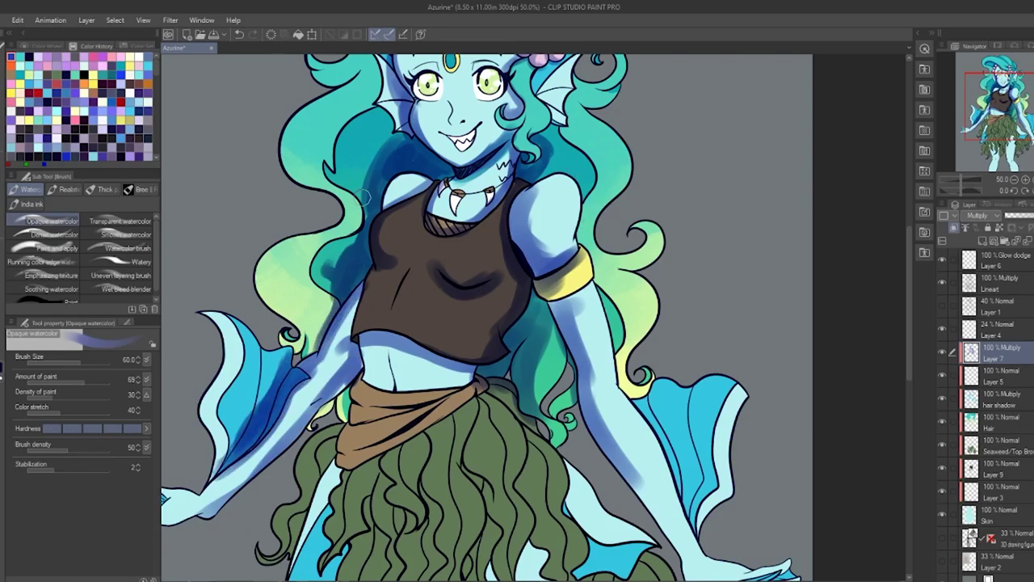
# Step: Shade the seaweed skirt strands and the edges of both legs with the watercolor brush at size 80
pyautogui.moveTo(773, 428)
pyautogui.mouseDown()
pyautogui.moveTo(804, 111)
pyautogui.moveTo(811, 118)
pyautogui.mouseUp()
pyautogui.press(']')
pyautogui.press(']')
pyautogui.moveTo(528, 87)
pyautogui.mouseDown()
pyautogui.moveTo(370, 168)
pyautogui.moveTo(351, 189)
pyautogui.moveTo(338, 240)
pyautogui.mouseUp()
pyautogui.moveTo(486, 122)
pyautogui.mouseDown()
pyautogui.moveTo(496, 367)
pyautogui.moveTo(474, 324)
pyautogui.moveTo(470, 415)
pyautogui.moveTo(441, 423)
pyautogui.moveTo(442, 540)
pyautogui.mouseUp()
pyautogui.moveTo(419, 300)
pyautogui.mouseDown()
pyautogui.moveTo(428, 375)
pyautogui.moveTo(398, 307)
pyautogui.mouseUp()
pyautogui.moveTo(527, 304); pyautogui.dragTo(542, 449)
pyautogui.moveTo(576, 420); pyautogui.dragTo(569, 438)
pyautogui.moveTo(533, 262)
pyautogui.mouseDown()
pyautogui.moveTo(573, 233)
pyautogui.moveTo(588, 273)
pyautogui.moveTo(565, 420)
pyautogui.moveTo(622, 519)
pyautogui.mouseUp()
pyautogui.moveTo(414, 422); pyautogui.dragTo(396, 529)
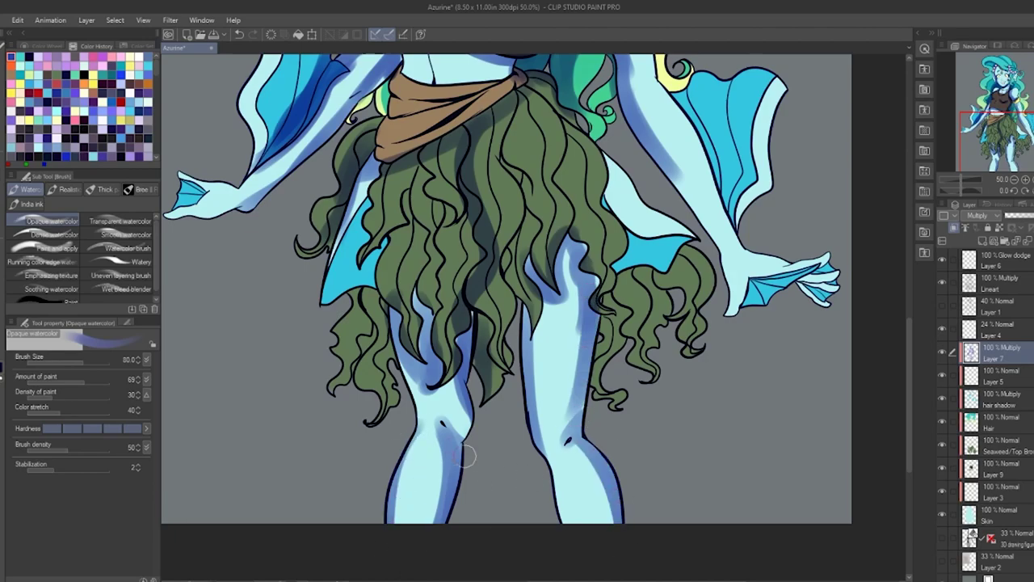
# Step: Darken the thighs, the rear seaweed strands and the hip fin, and add shadow along the hand and forearm
pyautogui.moveTo(420, 307); pyautogui.dragTo(386, 424)
pyautogui.moveTo(616, 311)
pyautogui.mouseDown()
pyautogui.moveTo(638, 275)
pyautogui.moveTo(606, 396)
pyautogui.moveTo(656, 299)
pyautogui.mouseUp()
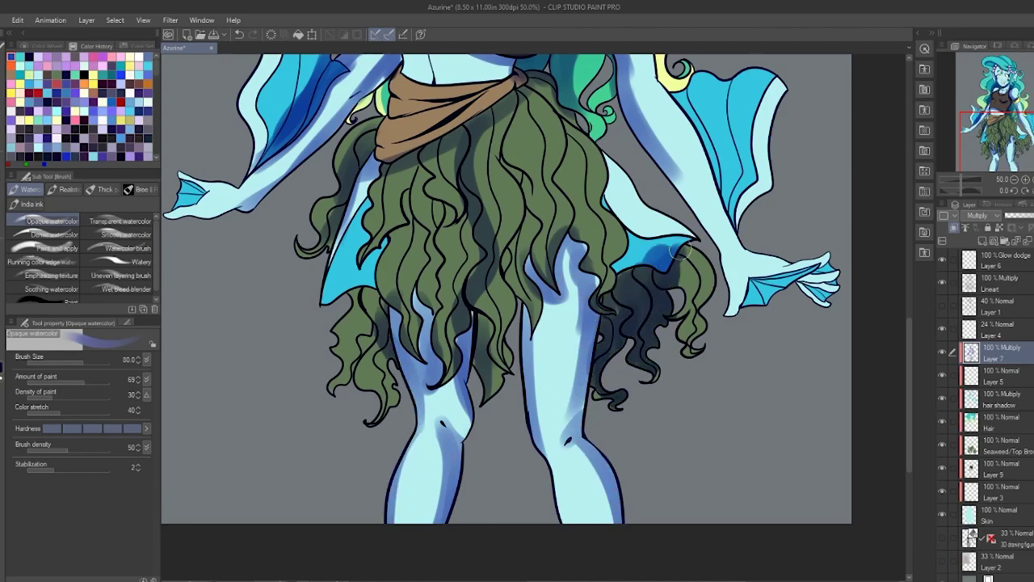
pyautogui.moveTo(679, 246); pyautogui.dragTo(626, 263)
pyautogui.moveTo(607, 194); pyautogui.dragTo(639, 235)
pyautogui.moveTo(717, 247); pyautogui.dragTo(724, 293)
pyautogui.moveTo(688, 87)
pyautogui.mouseDown()
pyautogui.moveTo(735, 222)
pyautogui.moveTo(723, 171)
pyautogui.moveTo(729, 454)
pyautogui.mouseUp()
# Step: Shade the eyelids and the area around the eyes with the Opaque watercolor brush at size 25
pyautogui.hotkey('ctrl', '0')
pyautogui.hotkey('ctrl', '+')
pyautogui.hotkey('ctrl', '+')
pyautogui.hotkey('ctrl', '+')
pyautogui.hotkey('ctrl', '+')
pyautogui.moveTo(634, 85); pyautogui.dragTo(648, 564)
pyautogui.press('[')
pyautogui.press('[')
pyautogui.press('[')
pyautogui.press('[')
pyautogui.press('[')
pyautogui.press('[')
pyautogui.moveTo(600, 240); pyautogui.dragTo(647, 235)
pyautogui.moveTo(529, 242); pyautogui.dragTo(509, 238)
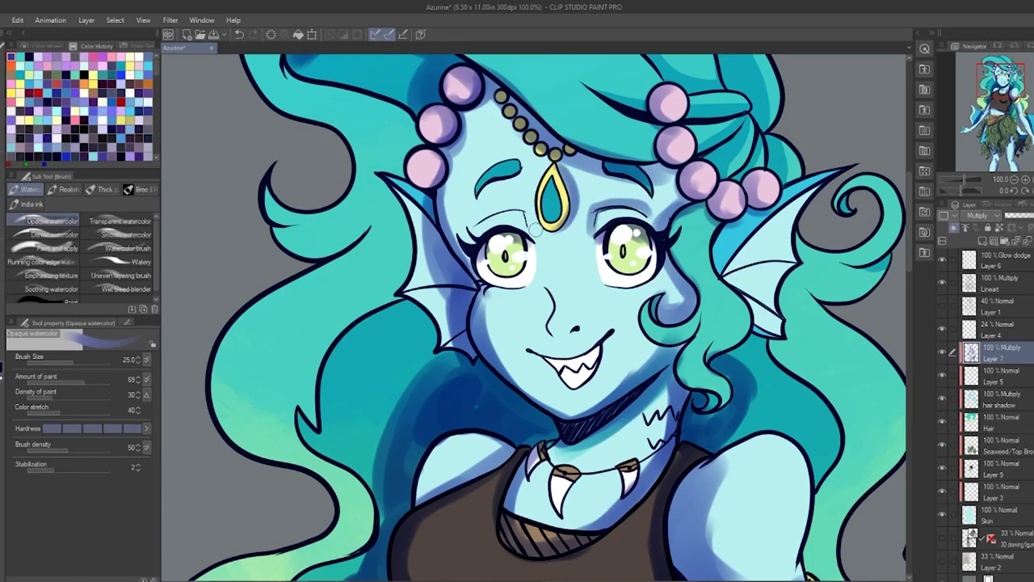
# Step: Lower Layer 7 to 50% opacity, rename it Test multiply layer, and hide it
pyautogui.moveTo(1020, 216); pyautogui.dragTo(1010, 216)
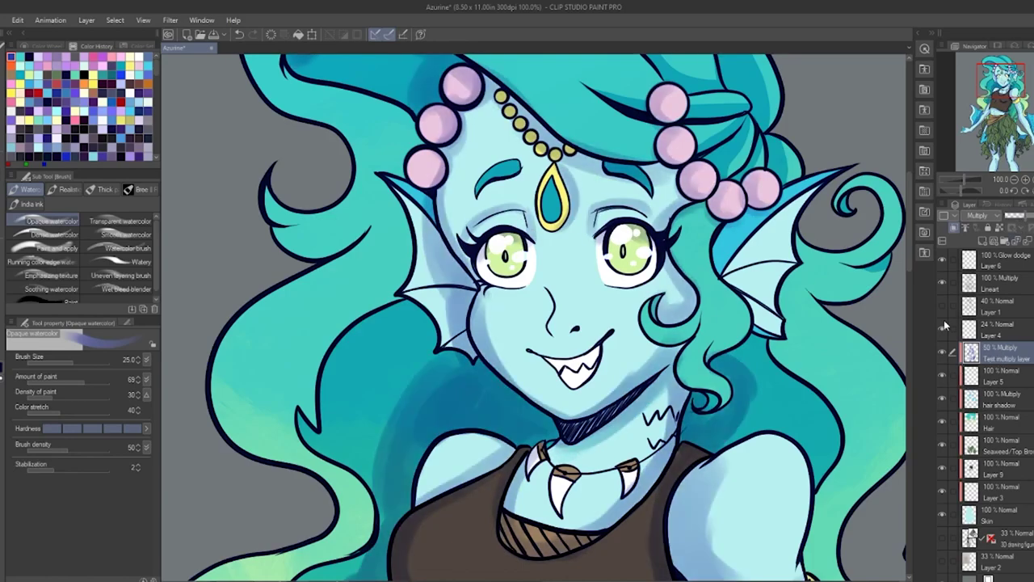
pyautogui.hotkey('ctrl', '0')
pyautogui.press('p')
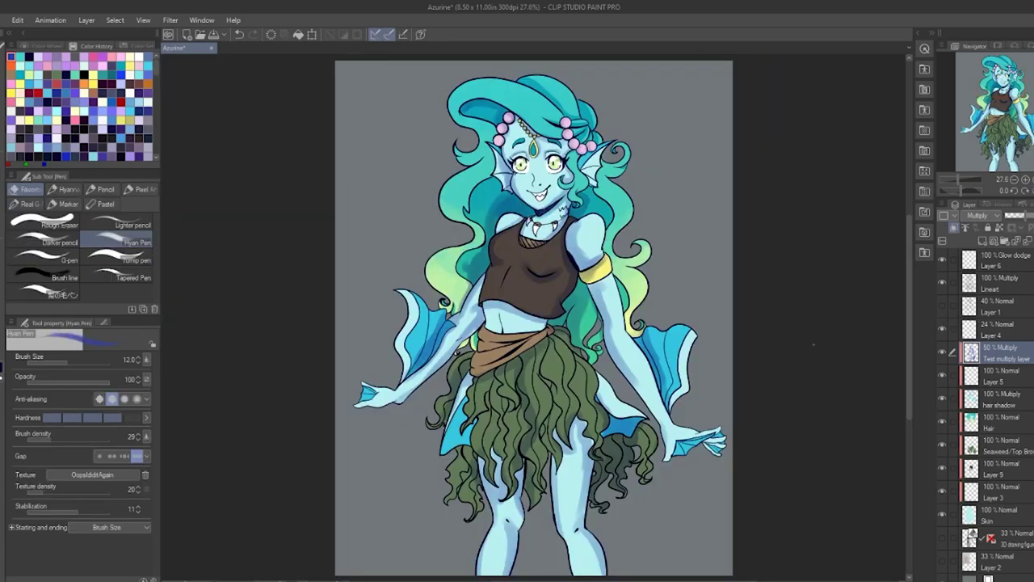
pyautogui.click(941, 355)
# Step: Sample the leg's skin color on the Skin layer and change it to a muted blue with HSV 196, 33, 80
pyautogui.scroll(-1, 1002, 501)
pyautogui.click(1002, 505)
pyautogui.keyDown('alt'); pyautogui.click(575, 476); pyautogui.keyUp('alt')
pyautogui.click(46, 46)
pyautogui.click(73, 88)
pyautogui.moveTo(121, 132); pyautogui.dragTo(120, 140)
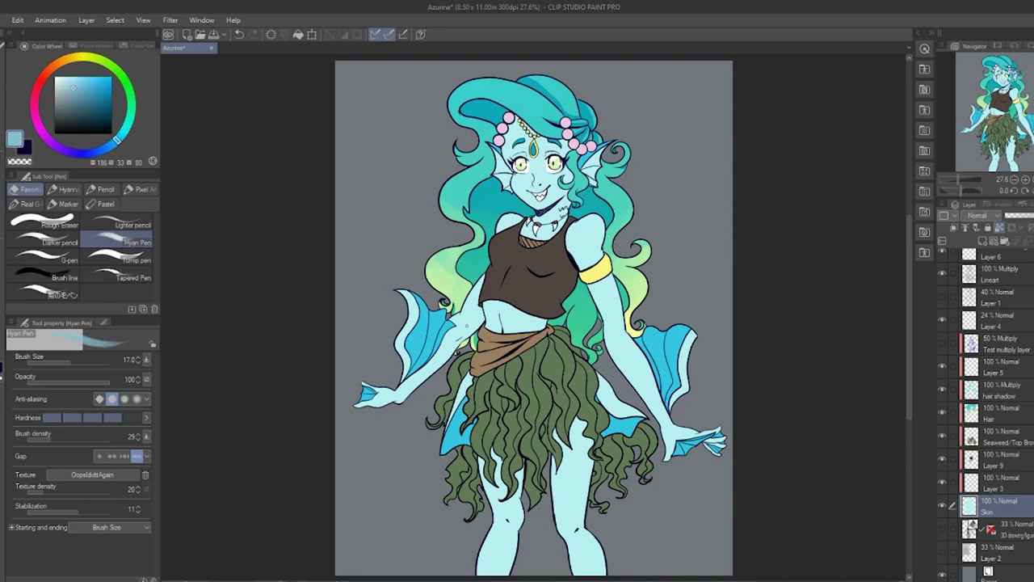
# Step: Paint muted blue shadows under the skirt and along both legs with the Hyan Pen at size 70 on the Skin layer
pyautogui.hotkey('ctrl', 'space')
pyautogui.moveTo(567, 518); pyautogui.dragTo(659, 144)
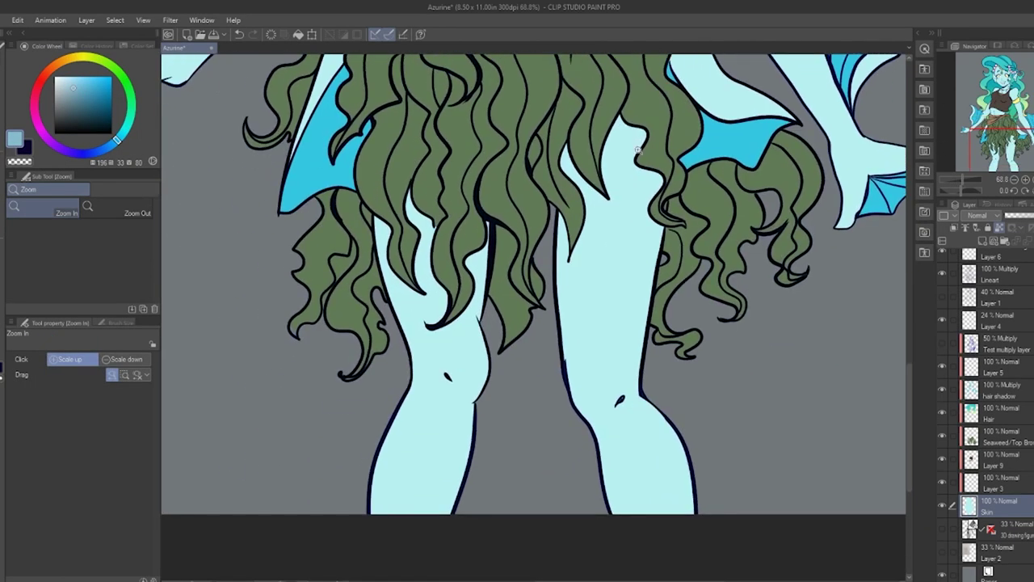
pyautogui.moveTo(619, 117)
pyautogui.mouseDown()
pyautogui.moveTo(613, 185)
pyautogui.moveTo(628, 121)
pyautogui.moveTo(631, 145)
pyautogui.moveTo(619, 123)
pyautogui.moveTo(640, 139)
pyautogui.moveTo(643, 211)
pyautogui.moveTo(666, 235)
pyautogui.moveTo(626, 140)
pyautogui.moveTo(654, 241)
pyautogui.moveTo(665, 562)
pyautogui.moveTo(686, 501)
pyautogui.mouseUp()
pyautogui.moveTo(562, 337)
pyautogui.mouseDown()
pyautogui.moveTo(650, 171)
pyautogui.moveTo(548, 245)
pyautogui.moveTo(636, 115)
pyautogui.moveTo(603, 121)
pyautogui.moveTo(625, 177)
pyautogui.moveTo(546, 348)
pyautogui.moveTo(636, 186)
pyautogui.mouseUp()
pyautogui.moveTo(477, 247)
pyautogui.mouseDown()
pyautogui.moveTo(489, 360)
pyautogui.moveTo(441, 378)
pyautogui.moveTo(469, 443)
pyautogui.moveTo(416, 359)
pyautogui.moveTo(437, 202)
pyautogui.moveTo(404, 234)
pyautogui.moveTo(448, 269)
pyautogui.moveTo(407, 212)
pyautogui.moveTo(495, 316)
pyautogui.moveTo(461, 419)
pyautogui.moveTo(381, 527)
pyautogui.moveTo(414, 355)
pyautogui.mouseUp()
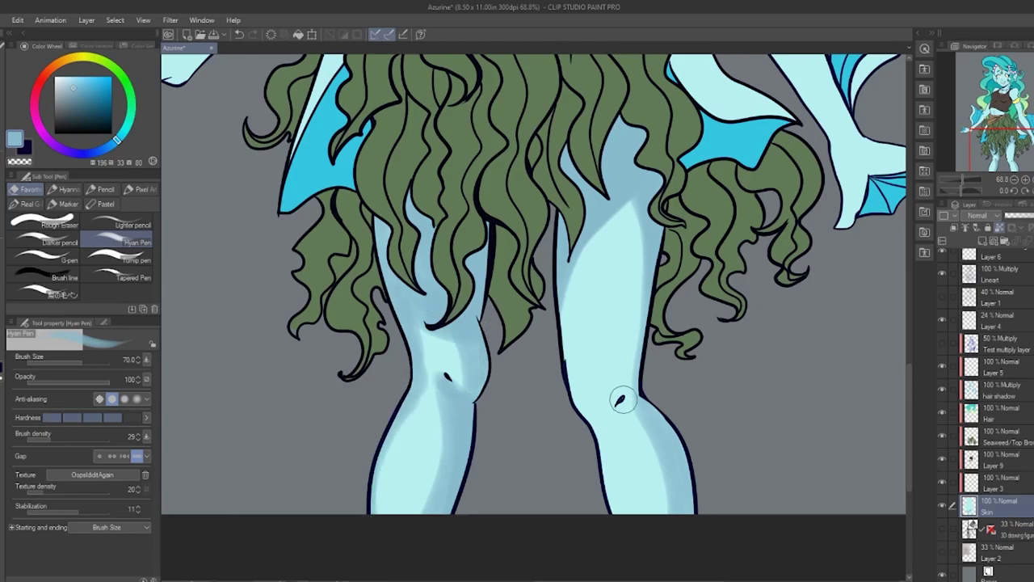
pyautogui.moveTo(572, 394)
pyautogui.mouseDown()
pyautogui.moveTo(611, 422)
pyautogui.moveTo(602, 425)
pyautogui.moveTo(601, 487)
pyautogui.mouseUp()
# Step: Shade both hip fins and the outer thighs beside the skirt with the Hyan Pen at size 50
pyautogui.moveTo(1008, 146); pyautogui.dragTo(999, 127)
pyautogui.moveTo(461, 226); pyautogui.dragTo(397, 400)
pyautogui.hotkey('ctrl', 'z')
pyautogui.moveTo(459, 252); pyautogui.dragTo(394, 409)
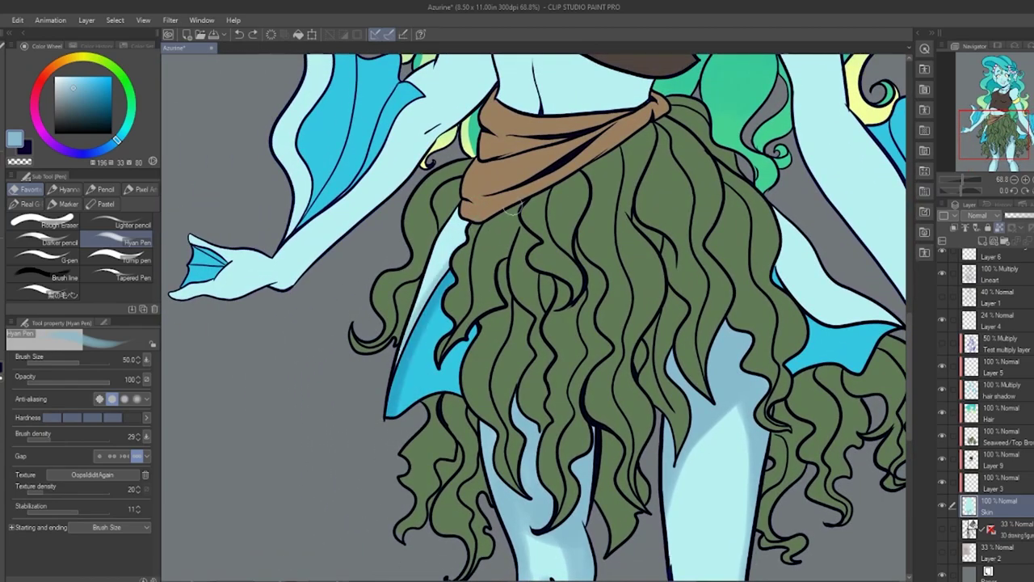
pyautogui.moveTo(490, 225); pyautogui.dragTo(404, 409)
pyautogui.moveTo(480, 249); pyautogui.dragTo(420, 400)
pyautogui.moveTo(478, 288); pyautogui.dragTo(437, 393)
pyautogui.moveTo(762, 240); pyautogui.dragTo(892, 326)
pyautogui.moveTo(815, 328)
pyautogui.mouseDown()
pyautogui.moveTo(866, 361)
pyautogui.moveTo(792, 369)
pyautogui.mouseUp()
pyautogui.moveTo(780, 220); pyautogui.dragTo(807, 299)
# Step: Shade the forearm fin beside the outstretched hand, and its fingers with the Hyan Pen at size 20
pyautogui.moveTo(993, 134); pyautogui.dragTo(1005, 127)
pyautogui.moveTo(723, 386); pyautogui.dragTo(787, 176)
pyautogui.moveTo(725, 352); pyautogui.dragTo(699, 318)
pyautogui.moveTo(623, 181)
pyautogui.mouseDown()
pyautogui.moveTo(727, 398)
pyautogui.moveTo(715, 499)
pyautogui.mouseUp()
pyautogui.press('[')
pyautogui.moveTo(840, 441); pyautogui.dragTo(780, 456)
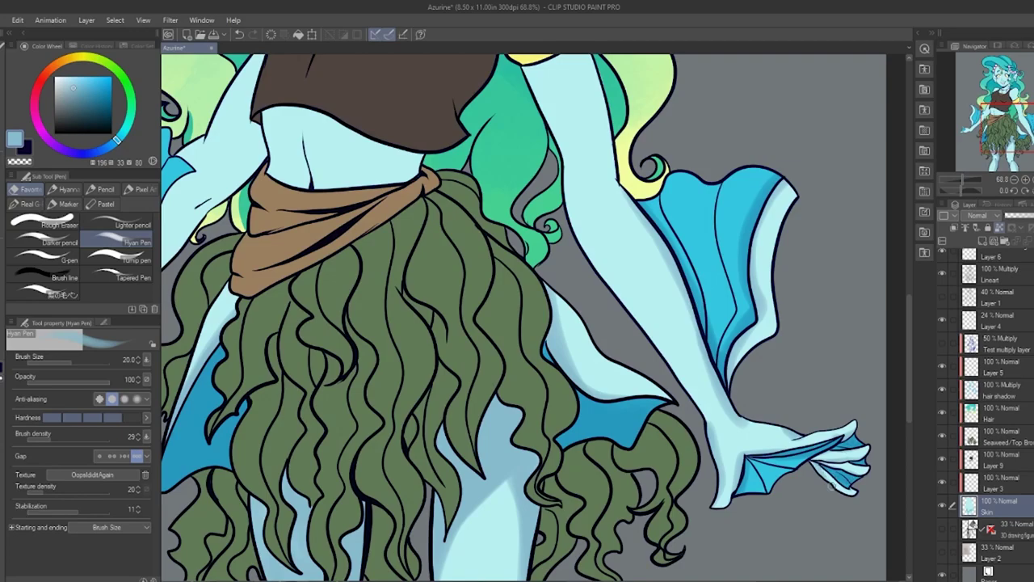
# Step: Shade the outstretched hand's wrist, the forearm and the upper arm above the armband with the Hyan Pen at size 40
pyautogui.moveTo(745, 419); pyautogui.dragTo(782, 432)
pyautogui.press(']')
pyautogui.press(']')
pyautogui.moveTo(725, 449)
pyautogui.mouseDown()
pyautogui.moveTo(732, 408)
pyautogui.moveTo(713, 389)
pyautogui.mouseUp()
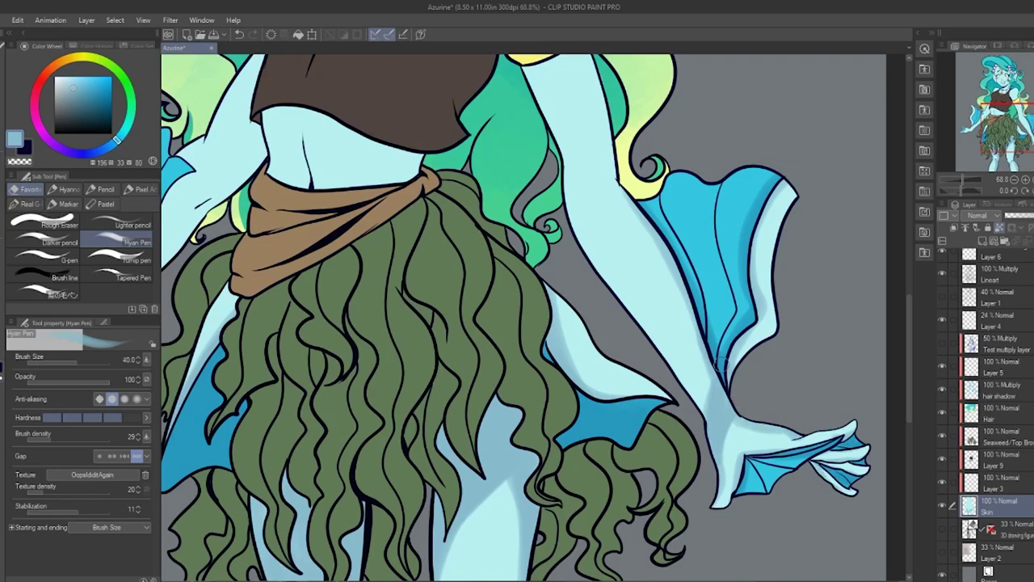
pyautogui.moveTo(685, 285); pyautogui.dragTo(697, 361)
pyautogui.moveTo(565, 161); pyautogui.dragTo(606, 278)
pyautogui.moveTo(604, 122); pyautogui.dragTo(624, 349)
pyautogui.moveTo(558, 121)
pyautogui.mouseDown()
pyautogui.moveTo(529, 129)
pyautogui.moveTo(551, 192)
pyautogui.moveTo(578, 213)
pyautogui.moveTo(553, 282)
pyautogui.moveTo(522, 194)
pyautogui.moveTo(482, 206)
pyautogui.mouseUp()
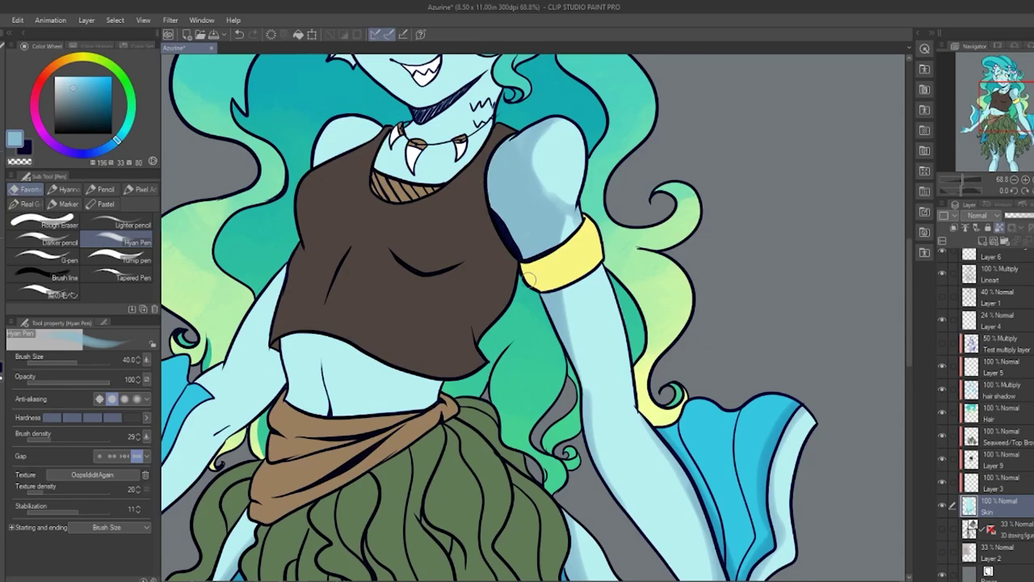
# Step: Check the layers above Skin for stray paint on the upper arm and set up the Rough eraser on Layer 3
pyautogui.press('e')
pyautogui.click(1002, 410)
pyautogui.click(997, 442)
pyautogui.click(994, 368)
pyautogui.click(942, 367)
pyautogui.click(942, 368)
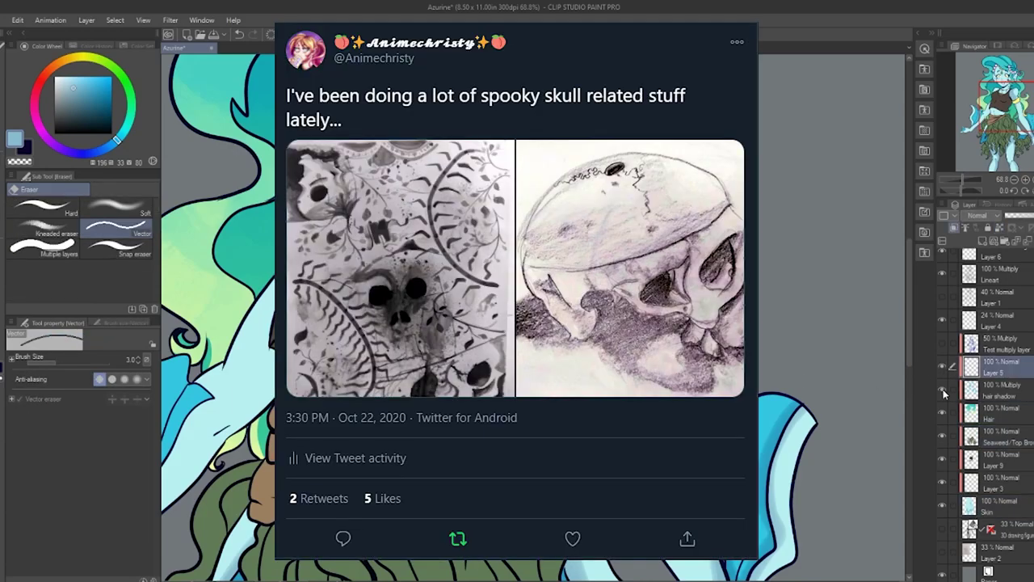
pyautogui.click(949, 461)
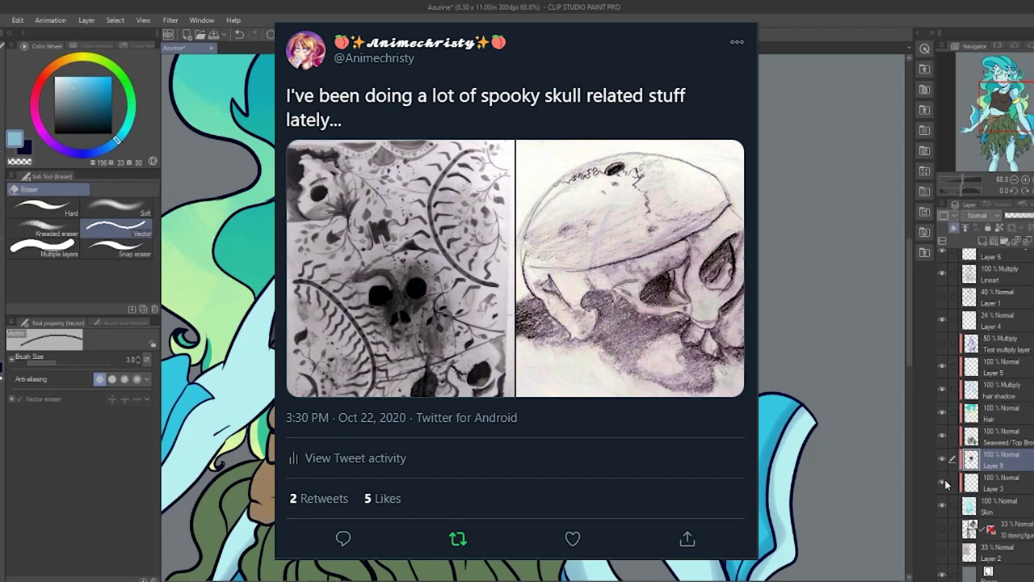
pyautogui.click(978, 488)
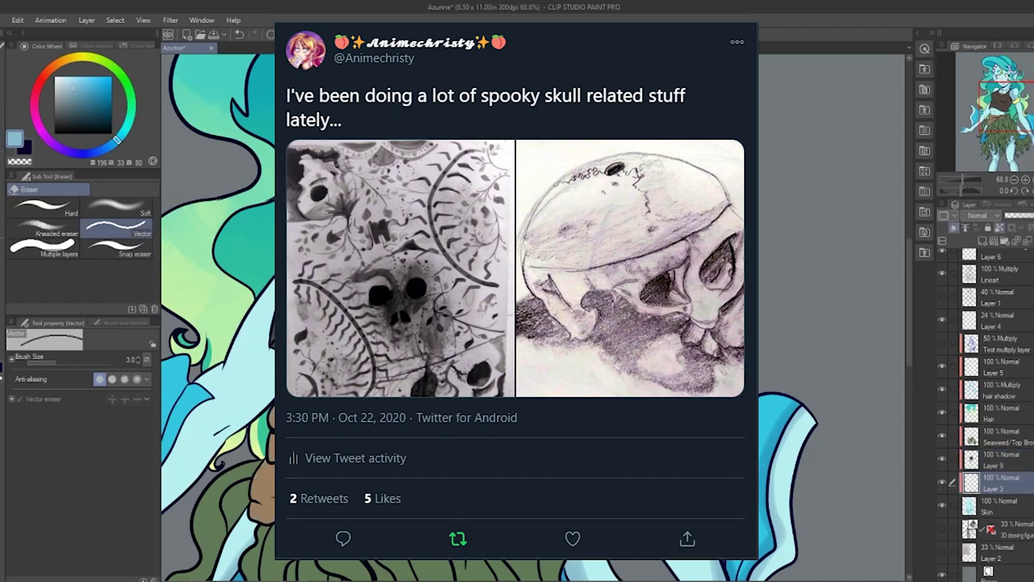
pyautogui.press('p')
pyautogui.click(47, 223)
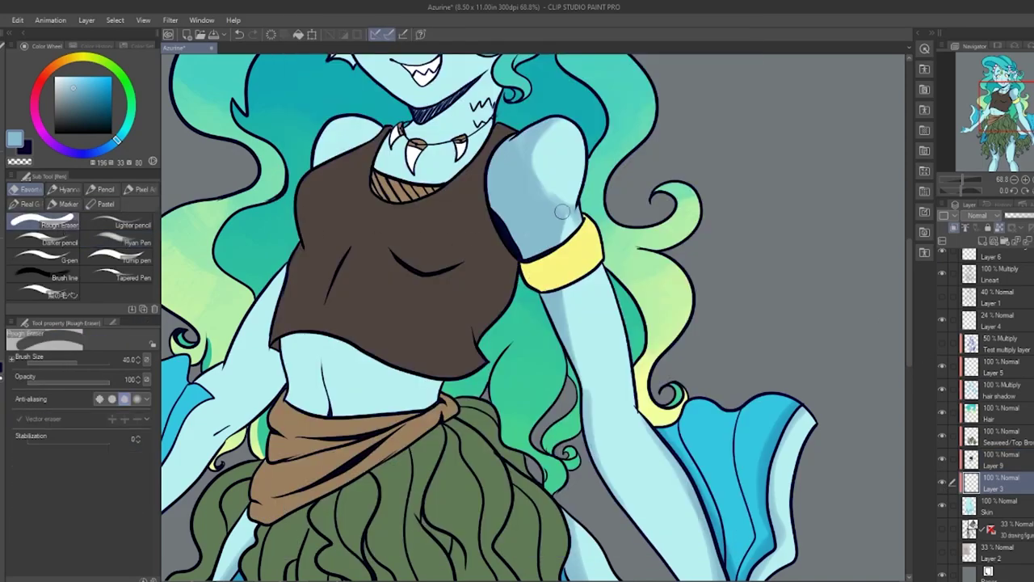
# Step: Shade the bare midriff, the other arm and its fin on the Skin layer with the Hyan Pen at size 40
pyautogui.click(1015, 509)
pyautogui.click(123, 239)
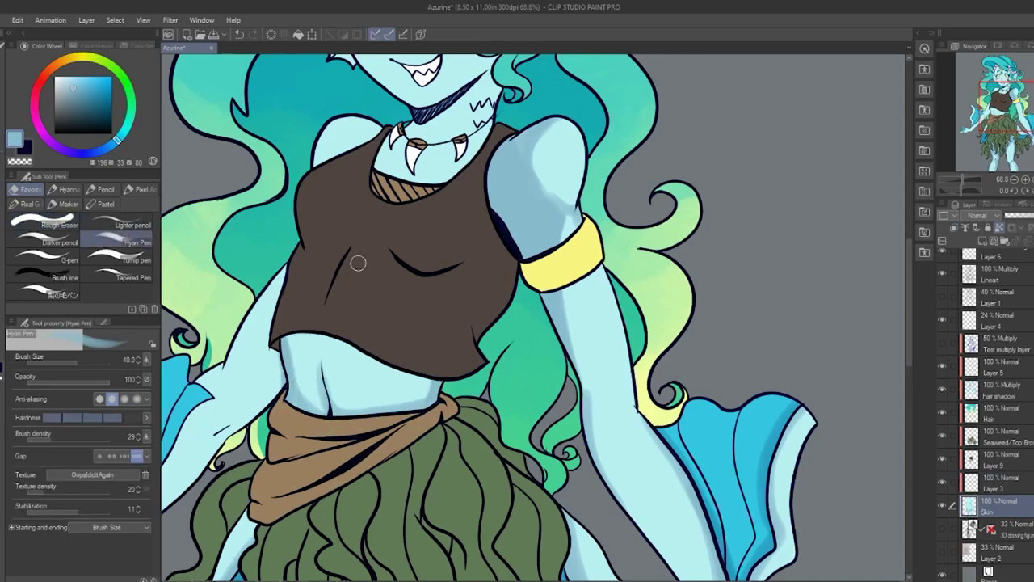
pyautogui.moveTo(276, 352); pyautogui.dragTo(224, 444)
pyautogui.moveTo(277, 374); pyautogui.dragTo(275, 397)
pyautogui.moveTo(1012, 104); pyautogui.dragTo(999, 120)
pyautogui.moveTo(217, 384)
pyautogui.mouseDown()
pyautogui.moveTo(344, 241)
pyautogui.moveTo(253, 343)
pyautogui.mouseUp()
pyautogui.moveTo(220, 378); pyautogui.dragTo(247, 167)
pyautogui.moveTo(246, 242)
pyautogui.mouseDown()
pyautogui.moveTo(242, 291)
pyautogui.moveTo(290, 267)
pyautogui.moveTo(315, 274)
pyautogui.moveTo(268, 390)
pyautogui.moveTo(387, 265)
pyautogui.mouseUp()
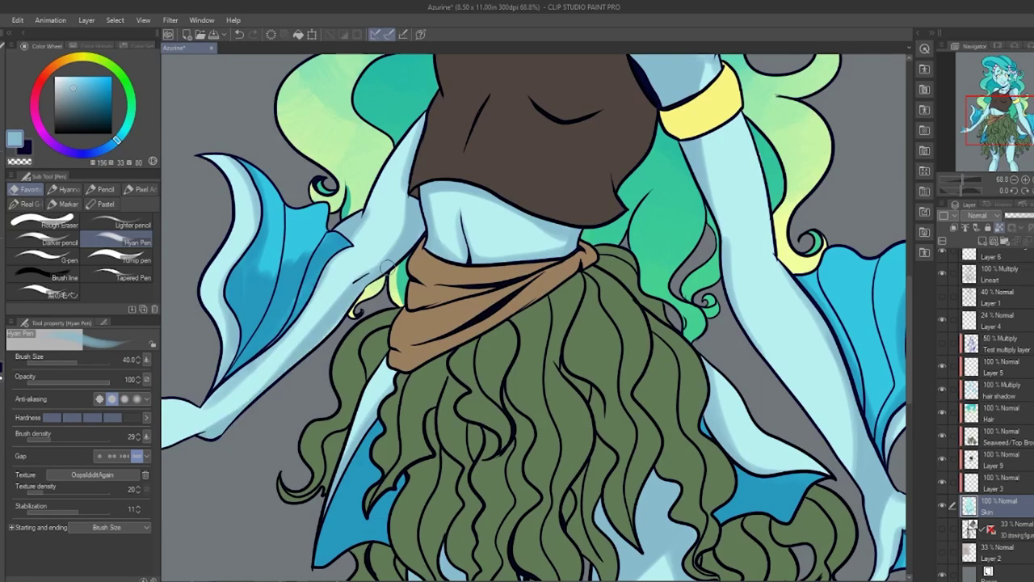
# Step: Darken the forearm fin fully and shade the small hand beside it with the Hyan Pen at size 25
pyautogui.press(']')
pyautogui.press(']')
pyautogui.press(']')
pyautogui.moveTo(326, 222)
pyautogui.mouseDown()
pyautogui.moveTo(268, 270)
pyautogui.moveTo(262, 185)
pyautogui.moveTo(234, 272)
pyautogui.mouseUp()
pyautogui.moveTo(178, 442); pyautogui.dragTo(410, 293)
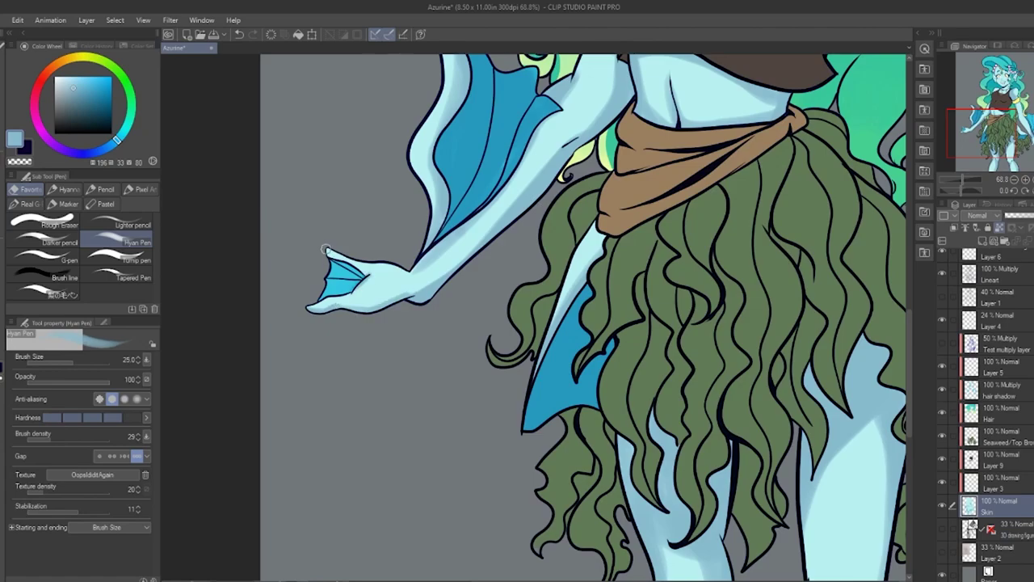
pyautogui.moveTo(374, 262); pyautogui.dragTo(415, 273)
# Step: Shade the neck under the chin, the chest around the necklace and the cheek under the hair curl
pyautogui.moveTo(987, 118); pyautogui.dragTo(1009, 83)
pyautogui.moveTo(468, 359)
pyautogui.mouseDown()
pyautogui.moveTo(545, 307)
pyautogui.moveTo(537, 311)
pyautogui.mouseUp()
pyautogui.press(']')
pyautogui.press(']')
pyautogui.moveTo(443, 387)
pyautogui.mouseDown()
pyautogui.moveTo(435, 416)
pyautogui.moveTo(547, 365)
pyautogui.moveTo(467, 428)
pyautogui.mouseUp()
pyautogui.moveTo(528, 329)
pyautogui.mouseDown()
pyautogui.moveTo(540, 357)
pyautogui.moveTo(546, 316)
pyautogui.mouseUp()
pyautogui.moveTo(534, 269)
pyautogui.mouseDown()
pyautogui.moveTo(528, 301)
pyautogui.moveTo(540, 217)
pyautogui.moveTo(546, 276)
pyautogui.mouseUp()
# Step: Shade both ear fins and the side of the face along the hairline with the muted blue
pyautogui.moveTo(640, 185)
pyautogui.mouseDown()
pyautogui.moveTo(578, 253)
pyautogui.moveTo(589, 257)
pyautogui.mouseUp()
pyautogui.moveTo(596, 265); pyautogui.dragTo(611, 292)
pyautogui.moveTo(625, 210); pyautogui.dragTo(601, 239)
pyautogui.moveTo(370, 210)
pyautogui.mouseDown()
pyautogui.moveTo(396, 260)
pyautogui.moveTo(401, 305)
pyautogui.moveTo(475, 349)
pyautogui.mouseUp()
pyautogui.moveTo(393, 235); pyautogui.dragTo(388, 183)
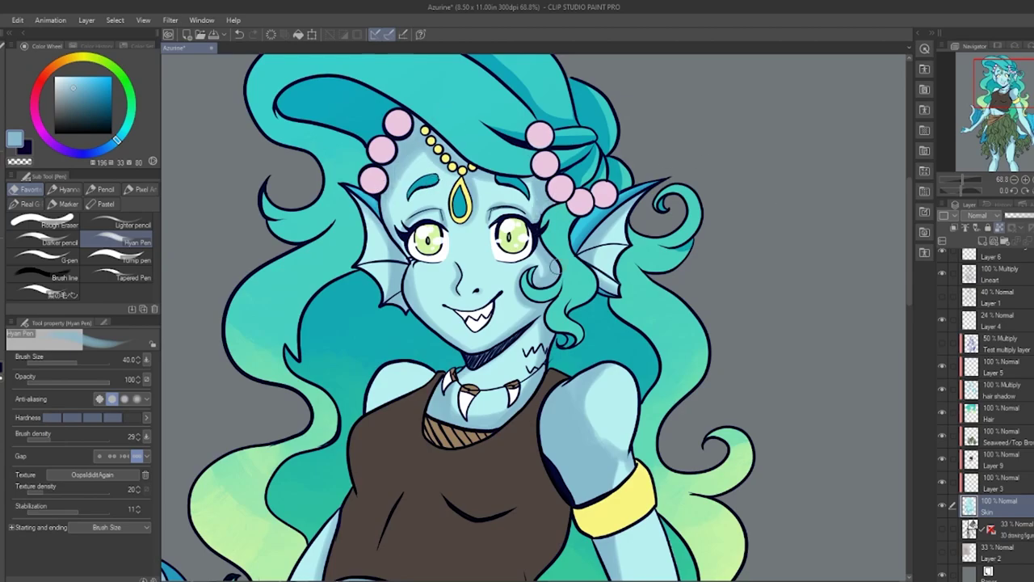
# Step: Set a deeper blue with HSV 214, 51, 66 and deepen the shadows along the hairline, pearls, ear fin, jaw and cheek curl
pyautogui.moveTo(74, 88); pyautogui.dragTo(83, 96)
pyautogui.moveTo(116, 140); pyautogui.dragTo(107, 147)
pyautogui.moveTo(377, 192); pyautogui.dragTo(387, 165)
pyautogui.moveTo(406, 124); pyautogui.dragTo(370, 192)
pyautogui.moveTo(420, 123); pyautogui.dragTo(477, 166)
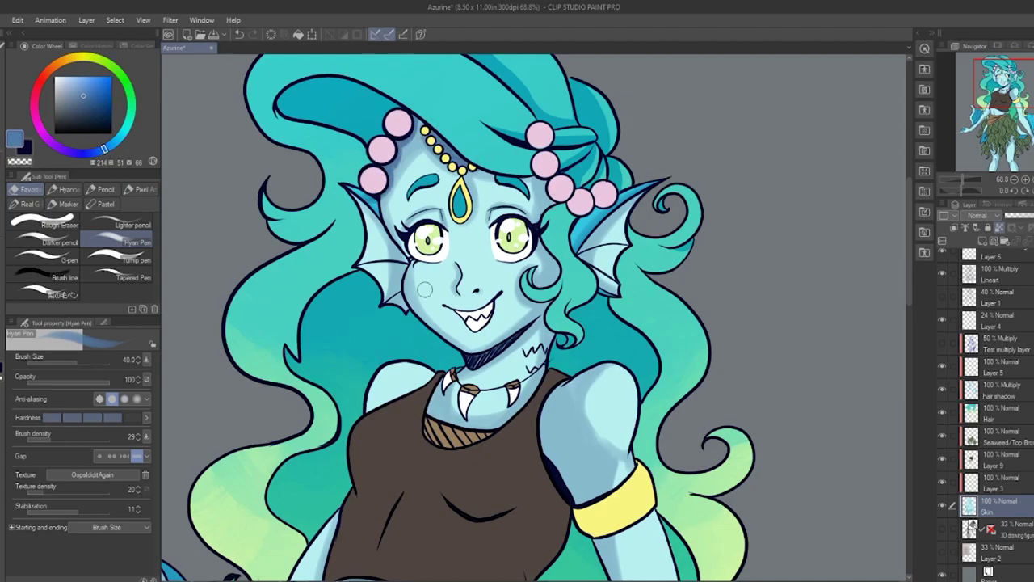
pyautogui.moveTo(403, 265); pyautogui.dragTo(433, 324)
pyautogui.moveTo(364, 207); pyautogui.dragTo(402, 257)
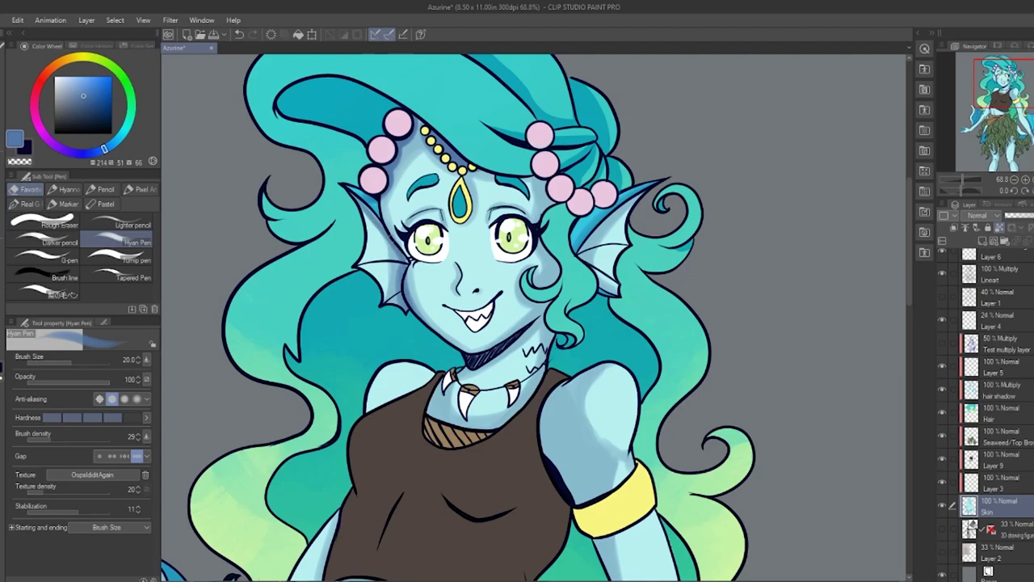
pyautogui.moveTo(540, 279); pyautogui.dragTo(552, 252)
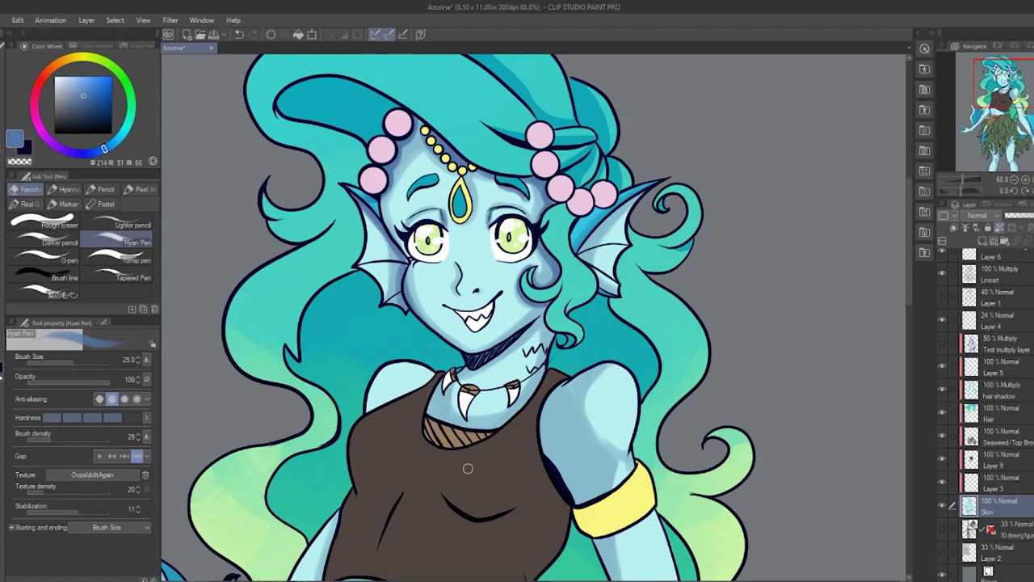
# Step: Deepen the shoulder shadow above the armband with the Hyan Pen at size 50 and soften it with the Blur tool
pyautogui.press(']')
pyautogui.moveTo(564, 389)
pyautogui.mouseDown()
pyautogui.moveTo(563, 471)
pyautogui.moveTo(581, 465)
pyautogui.moveTo(585, 488)
pyautogui.mouseUp()
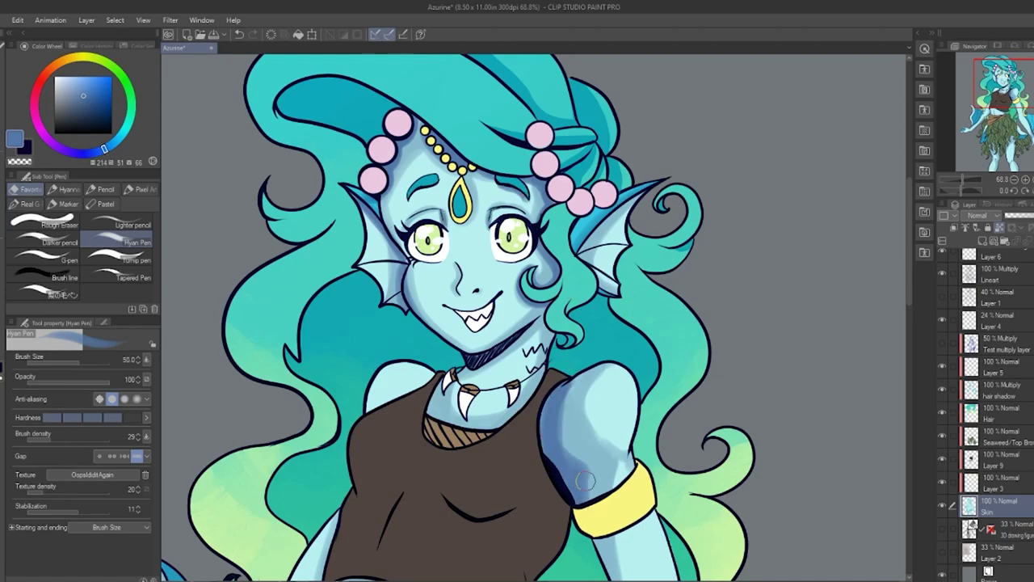
pyautogui.press('j')
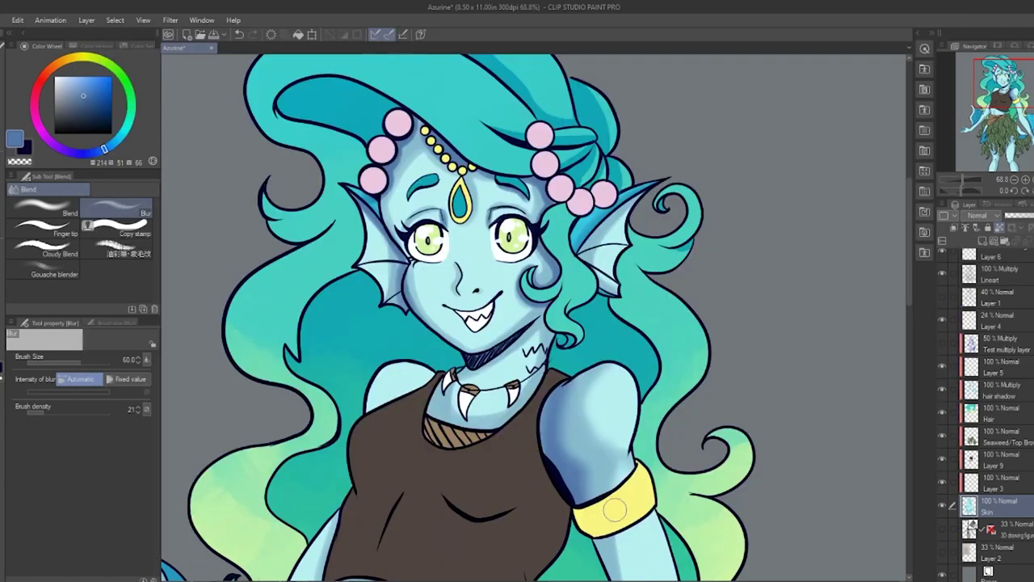
# Step: Add deeper blue shadows along the arm below the armband, on the thigh under the skirt and on the hip fin
pyautogui.moveTo(1010, 86); pyautogui.dragTo(1015, 117)
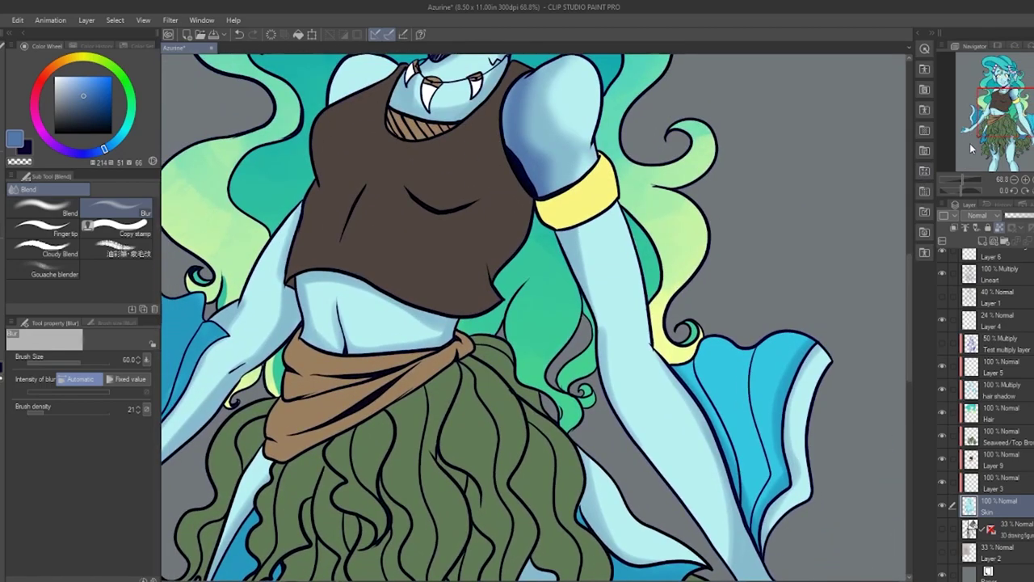
pyautogui.press('p')
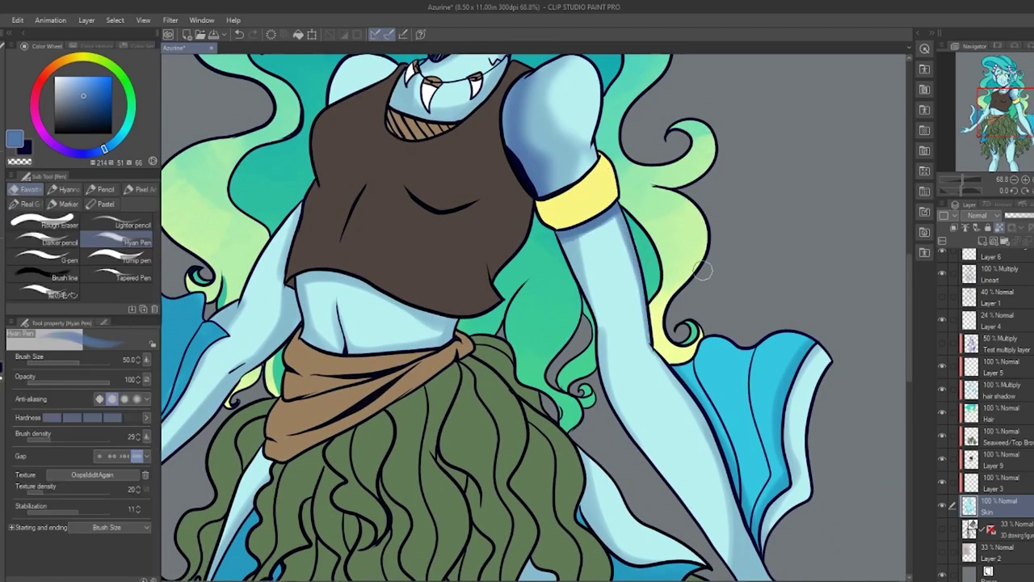
pyautogui.moveTo(591, 301); pyautogui.dragTo(622, 428)
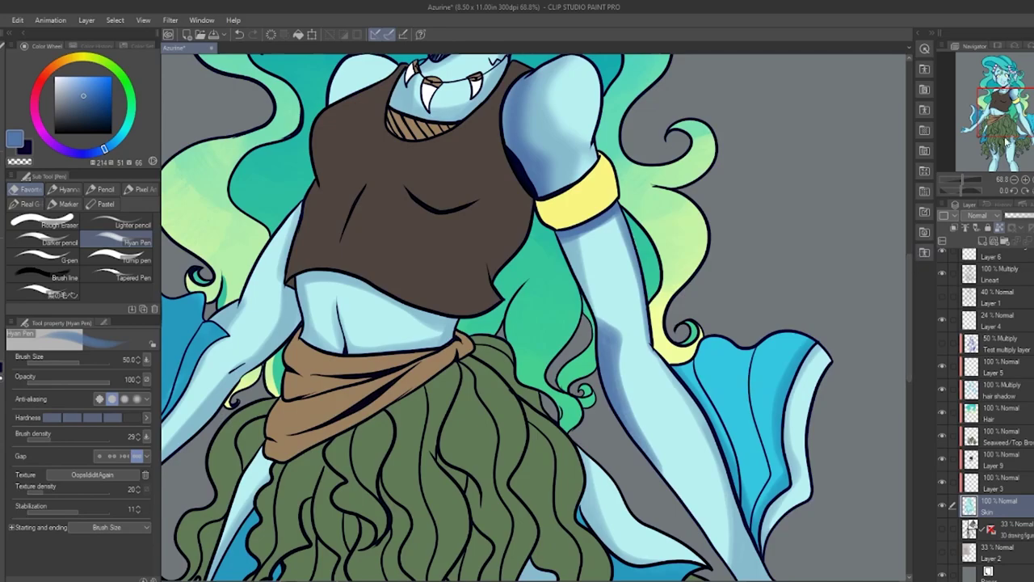
pyautogui.click(985, 162)
pyautogui.moveTo(485, 339)
pyautogui.mouseDown()
pyautogui.moveTo(432, 396)
pyautogui.moveTo(460, 331)
pyautogui.mouseUp()
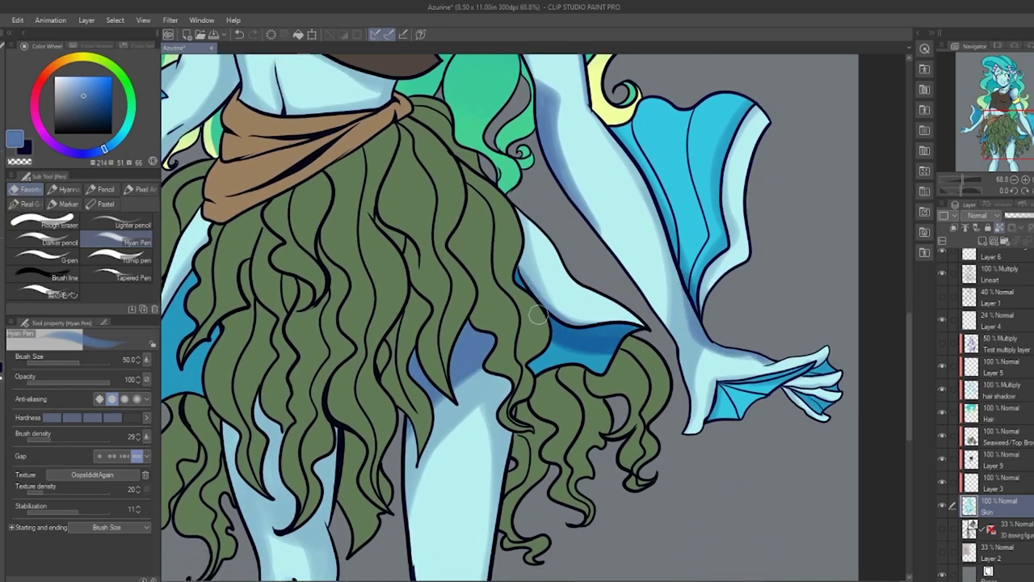
# Step: Shade the outstretched forearm's fin along its light border, inner membrane and the adjoining arm with the Hyan Pen at size 50
pyautogui.moveTo(327, 521)
pyautogui.mouseDown()
pyautogui.moveTo(295, 517)
pyautogui.moveTo(262, 408)
pyautogui.moveTo(270, 485)
pyautogui.moveTo(257, 477)
pyautogui.moveTo(256, 380)
pyautogui.moveTo(282, 515)
pyautogui.mouseUp()
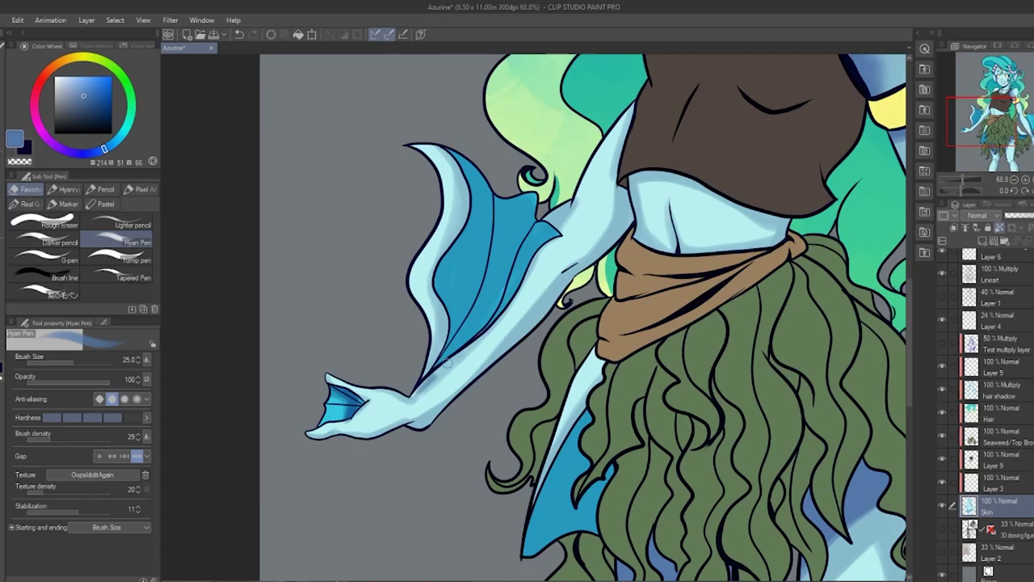
pyautogui.press(']')
pyautogui.moveTo(424, 380); pyautogui.dragTo(453, 162)
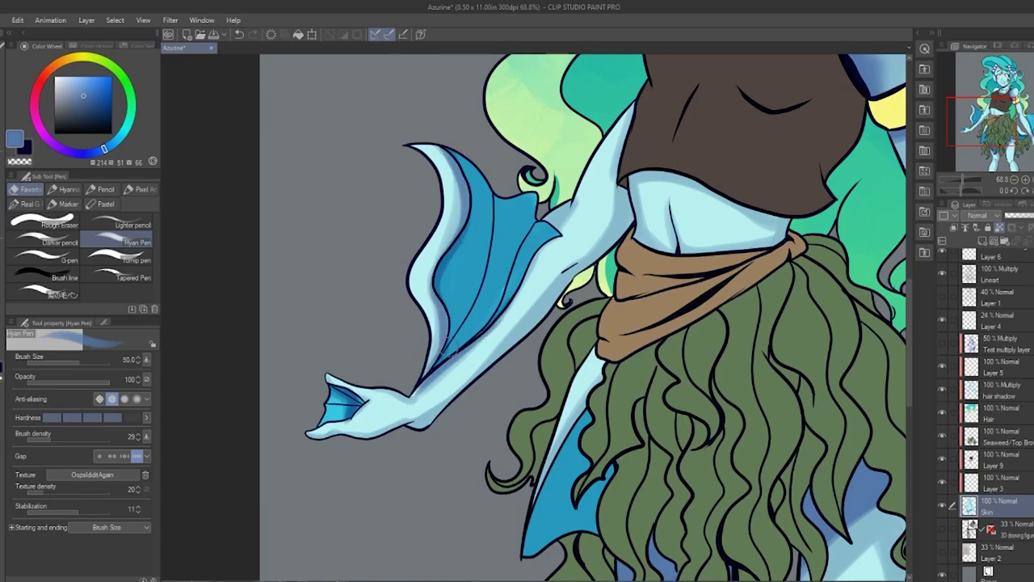
pyautogui.moveTo(442, 352); pyautogui.dragTo(449, 142)
pyautogui.moveTo(485, 222); pyautogui.dragTo(459, 335)
pyautogui.moveTo(491, 195); pyautogui.dragTo(451, 296)
# Step: Soften the shadows on the webbed hand and along the outstretched forearm with the Blur tool at size 60
pyautogui.press('b')
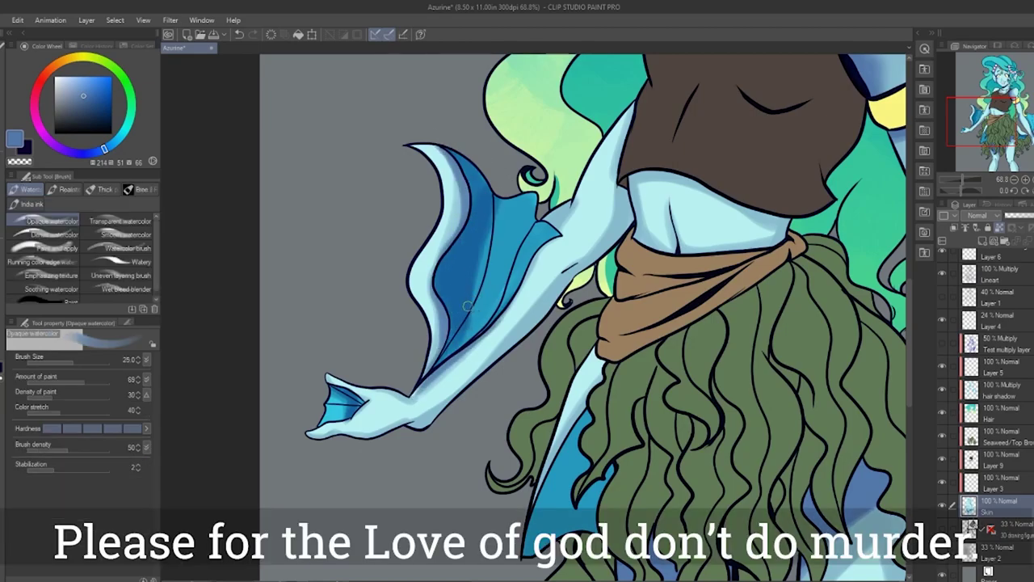
pyautogui.press('j')
pyautogui.moveTo(348, 398); pyautogui.dragTo(355, 402)
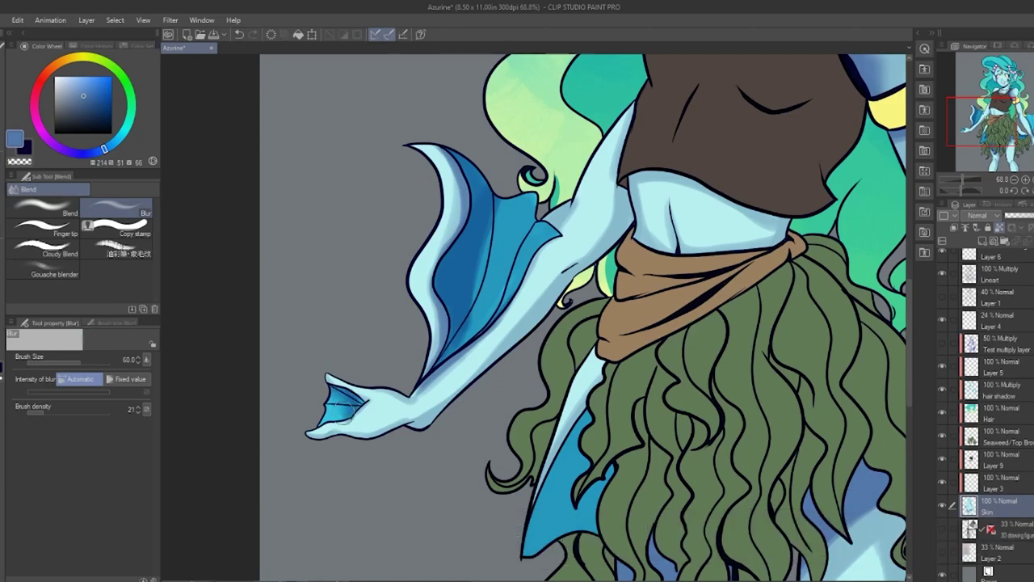
pyautogui.moveTo(420, 413)
pyautogui.mouseDown()
pyautogui.moveTo(534, 318)
pyautogui.moveTo(599, 233)
pyautogui.mouseUp()
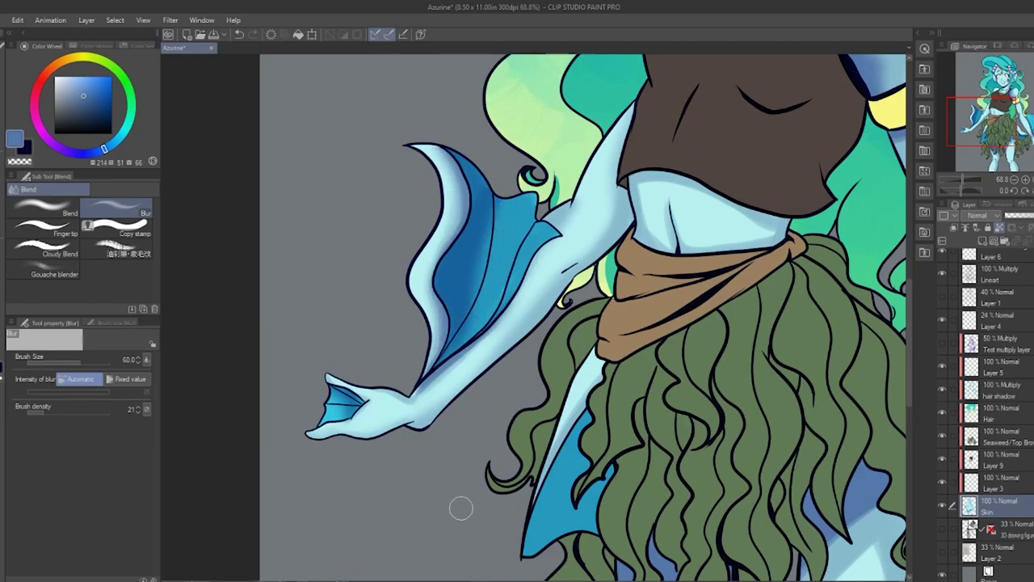
# Step: Smooth the forehead and neck shadows with the Blend tool at size 50
pyautogui.moveTo(993, 108); pyautogui.dragTo(995, 108)
pyautogui.click(50, 209)
pyautogui.moveTo(555, 348); pyautogui.dragTo(481, 574)
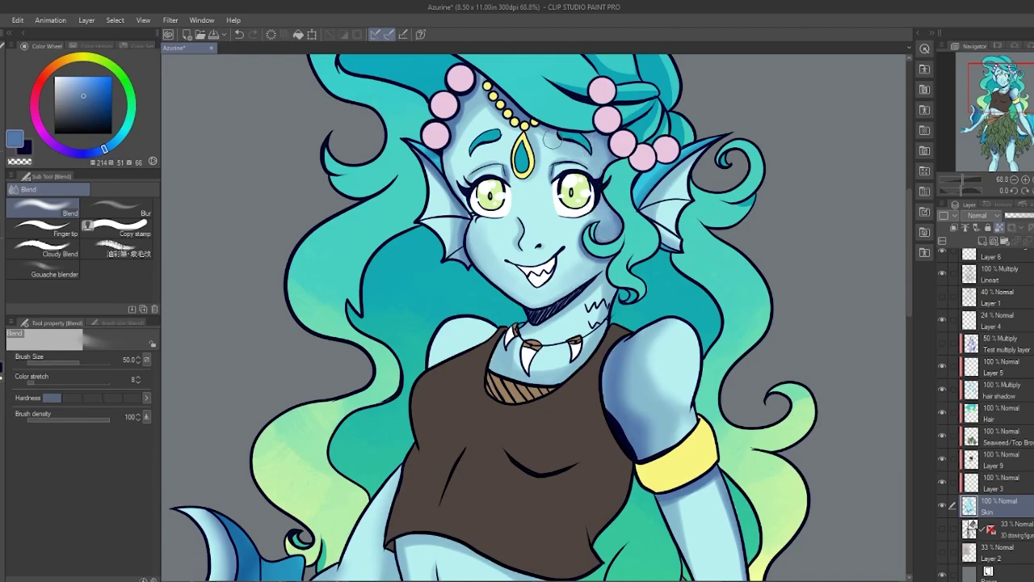
pyautogui.moveTo(479, 99)
pyautogui.mouseDown()
pyautogui.moveTo(458, 142)
pyautogui.moveTo(475, 85)
pyautogui.mouseUp()
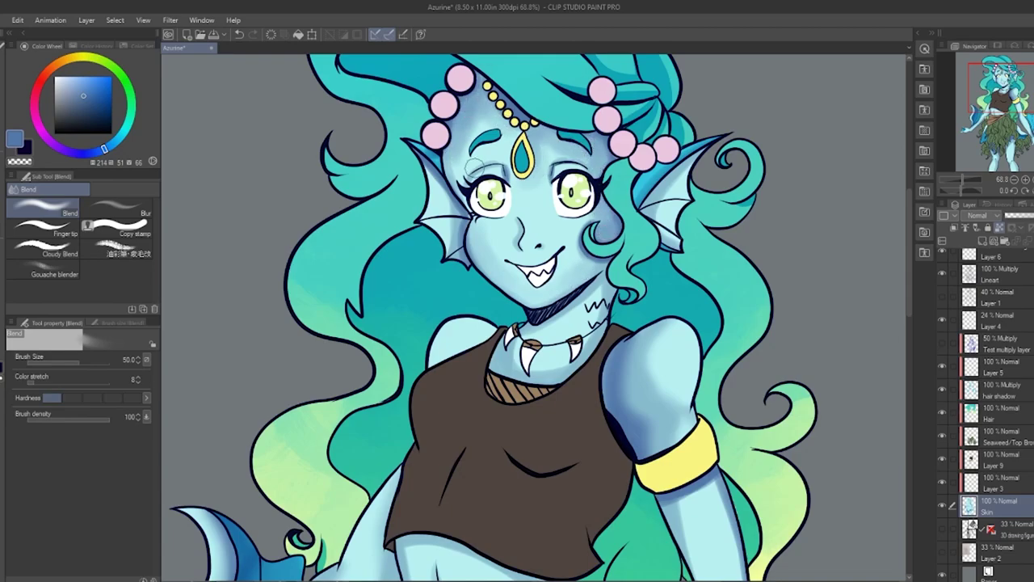
pyautogui.moveTo(583, 303)
pyautogui.mouseDown()
pyautogui.moveTo(526, 341)
pyautogui.moveTo(590, 316)
pyautogui.mouseUp()
# Step: On the Hair layer, darken the back hair beside the jaw with Transparent watercolor at size 100, using HSV 193, 81, 64
pyautogui.click(1000, 412)
pyautogui.press('b')
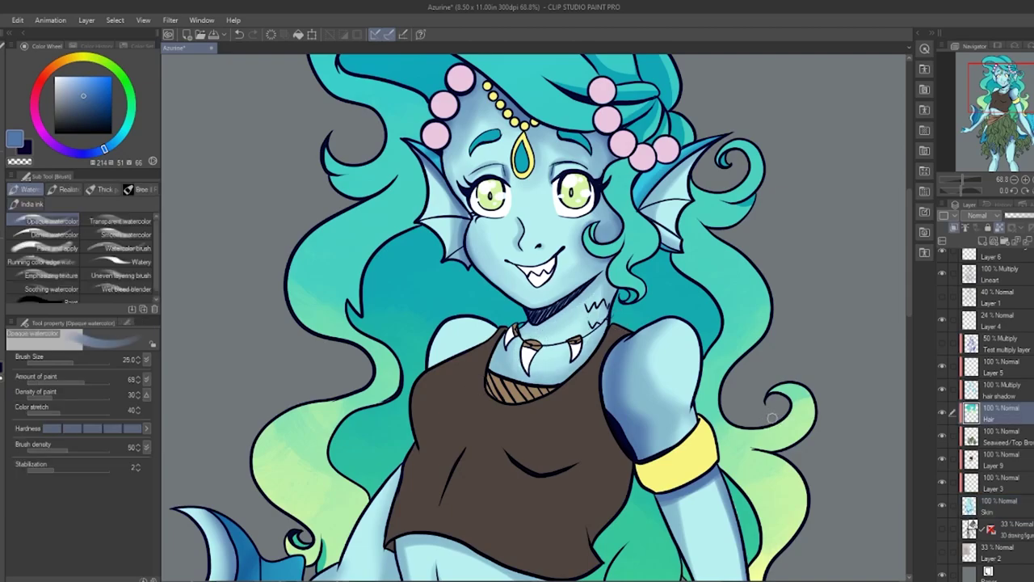
pyautogui.click(95, 46)
pyautogui.click(82, 66)
pyautogui.click(45, 46)
pyautogui.click(100, 97)
pyautogui.click(119, 138)
pyautogui.moveTo(438, 246)
pyautogui.mouseDown()
pyautogui.moveTo(424, 286)
pyautogui.moveTo(446, 269)
pyautogui.moveTo(473, 282)
pyautogui.moveTo(494, 338)
pyautogui.moveTo(459, 278)
pyautogui.moveTo(385, 297)
pyautogui.moveTo(401, 252)
pyautogui.moveTo(440, 259)
pyautogui.moveTo(461, 343)
pyautogui.moveTo(504, 346)
pyautogui.moveTo(512, 324)
pyautogui.moveTo(471, 285)
pyautogui.moveTo(420, 368)
pyautogui.mouseUp()
pyautogui.press(']')
pyautogui.press(']')
pyautogui.press(']')
pyautogui.press(']')
pyautogui.hotkey('ctrl', 'z')
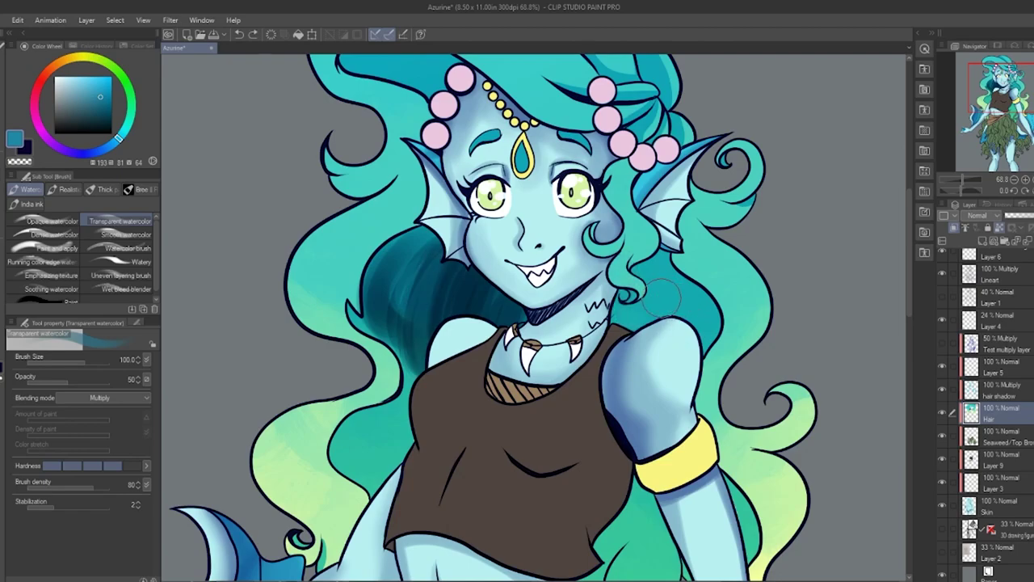
# Step: Auto-select the back hair area above the armband shoulder from the Lineart layer and make the Hair layer active again
pyautogui.press('w')
pyautogui.click(665, 302)
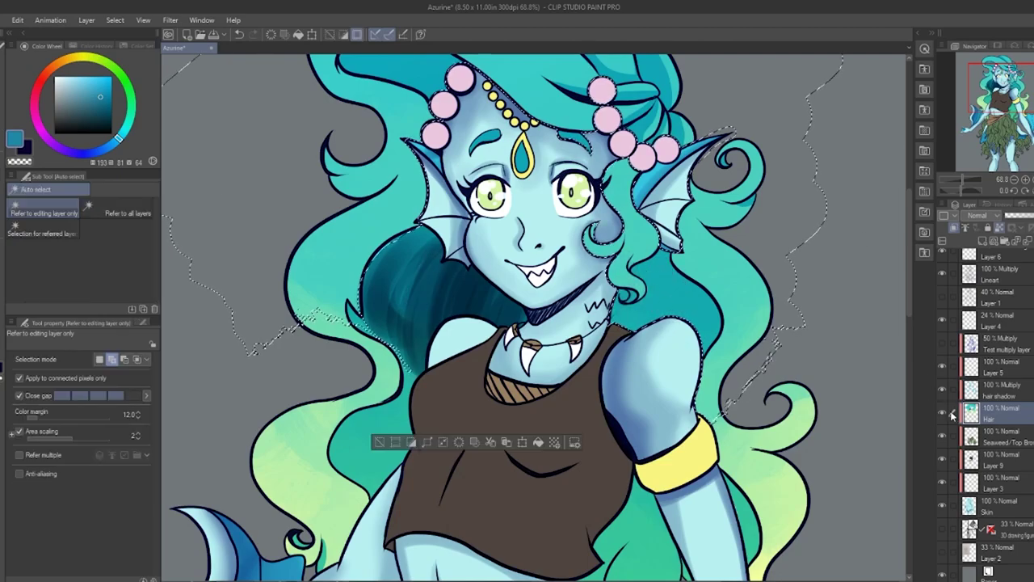
pyautogui.hotkey('ctrl', 'd')
pyautogui.click(992, 275)
pyautogui.click(669, 301)
pyautogui.click(1008, 418)
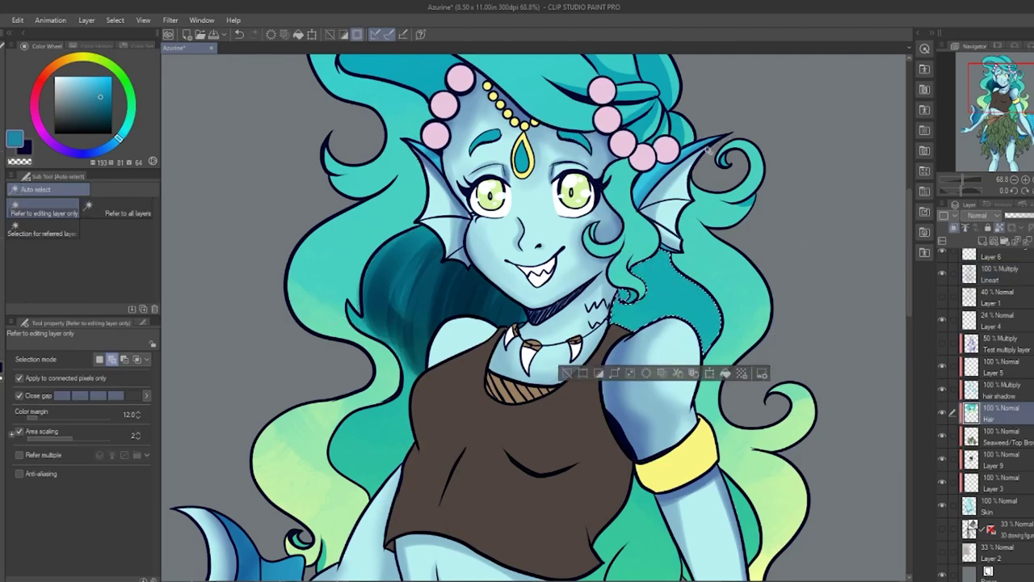
# Step: Darken the selected back hair area with Transparent watercolor at size 100 and clear the selection
pyautogui.press('b')
pyautogui.press(']')
pyautogui.moveTo(632, 307)
pyautogui.mouseDown()
pyautogui.moveTo(644, 345)
pyautogui.moveTo(690, 331)
pyautogui.moveTo(623, 328)
pyautogui.moveTo(644, 266)
pyautogui.moveTo(678, 362)
pyautogui.moveTo(640, 302)
pyautogui.moveTo(634, 343)
pyautogui.mouseUp()
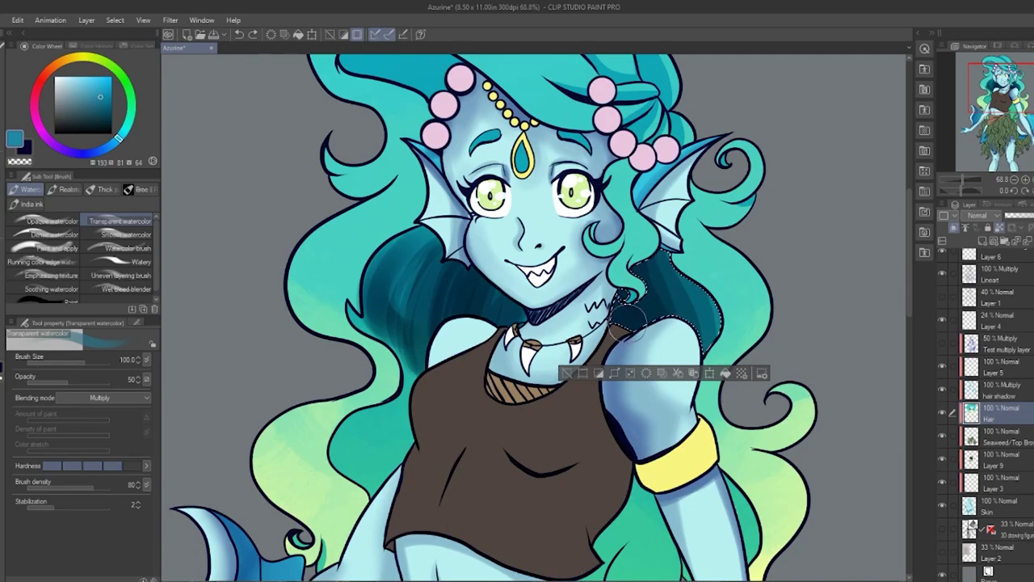
pyautogui.hotkey('ctrl', 'd')
# Step: Smooth the dark back hair on both sides of the neck with the Blend tool, undoing the last stroke
pyautogui.press('b')
pyautogui.press('j')
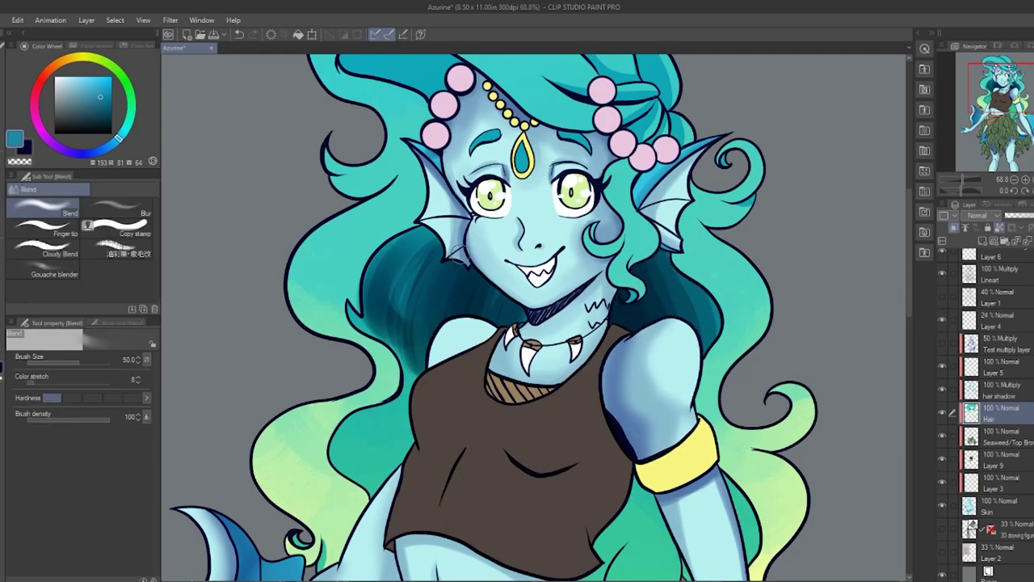
pyautogui.moveTo(420, 259)
pyautogui.mouseDown()
pyautogui.moveTo(412, 356)
pyautogui.moveTo(373, 327)
pyautogui.moveTo(372, 290)
pyautogui.moveTo(408, 375)
pyautogui.mouseUp()
pyautogui.moveTo(664, 303)
pyautogui.mouseDown()
pyautogui.moveTo(643, 265)
pyautogui.moveTo(674, 262)
pyautogui.mouseUp()
pyautogui.hotkey('ctrl', 'z')
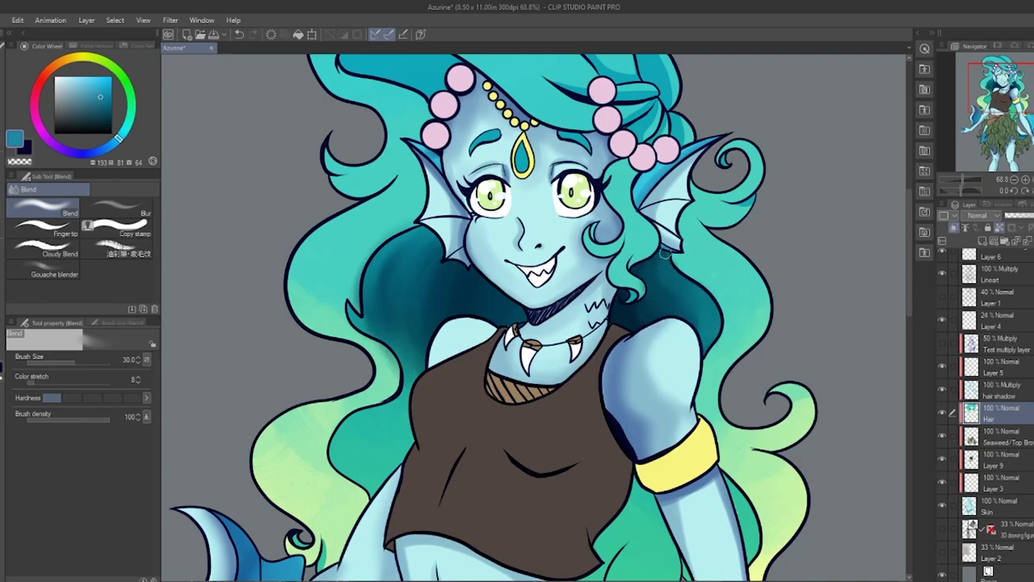
# Step: Shade the inside of the small cheek curl with Transparent watercolor at size 25
pyautogui.hotkey('ctrl', '+')
pyautogui.hotkey('ctrl', '+')
pyautogui.moveTo(731, 215); pyautogui.dragTo(533, 356)
pyautogui.press('b')
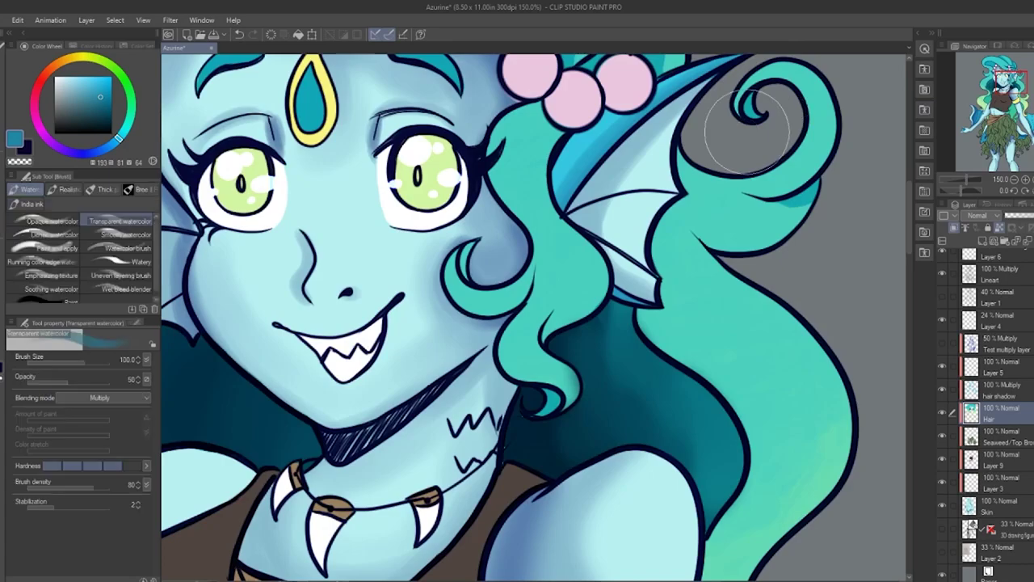
pyautogui.moveTo(476, 242); pyautogui.dragTo(477, 260)
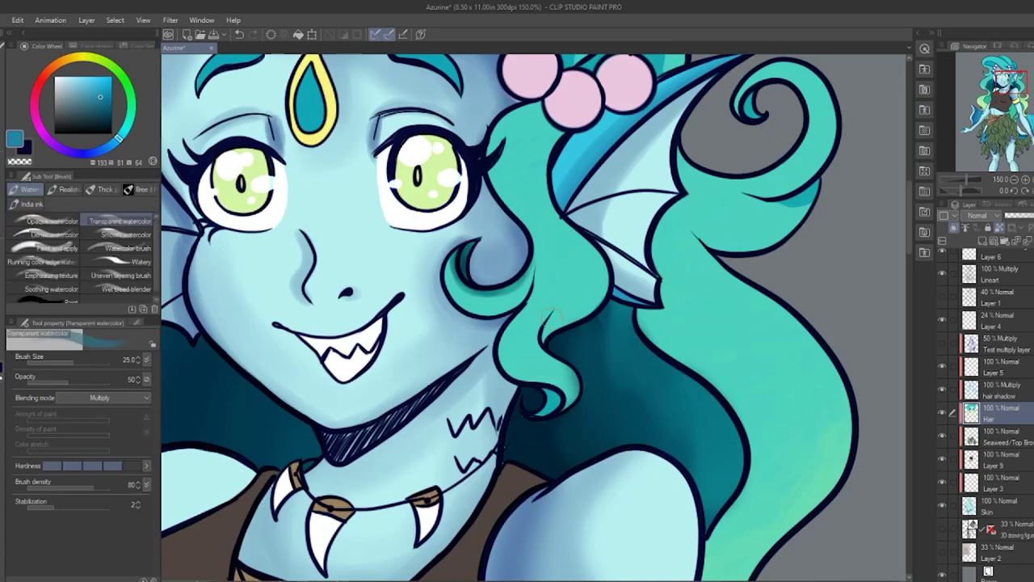
# Step: Shift the color to a deeper blue with hue 220 and shade the hair lock hanging beside the ear fin
pyautogui.click(100, 152)
pyautogui.moveTo(547, 332)
pyautogui.mouseDown()
pyautogui.moveTo(585, 311)
pyautogui.moveTo(602, 247)
pyautogui.moveTo(550, 329)
pyautogui.moveTo(570, 120)
pyautogui.mouseUp()
pyautogui.press(']')
pyautogui.press(']')
pyautogui.moveTo(552, 126); pyautogui.dragTo(539, 212)
pyautogui.moveTo(540, 158); pyautogui.dragTo(578, 244)
pyautogui.moveTo(557, 134)
pyautogui.mouseDown()
pyautogui.moveTo(548, 178)
pyautogui.moveTo(565, 321)
pyautogui.mouseUp()
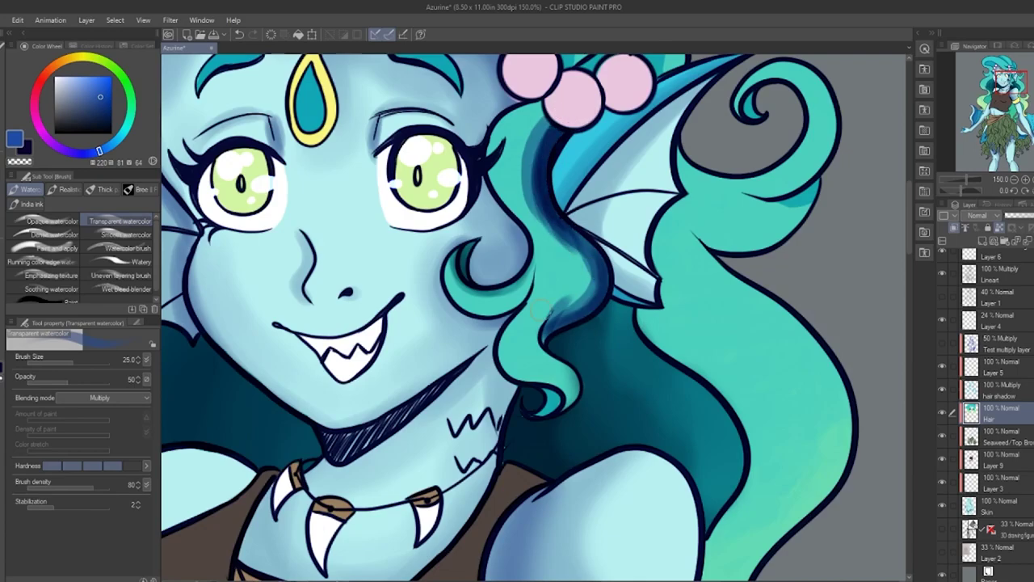
# Step: Smear the blue shadows along the lock beside the ear fin and the cheek curl with the Finger tip tool
pyautogui.press('j')
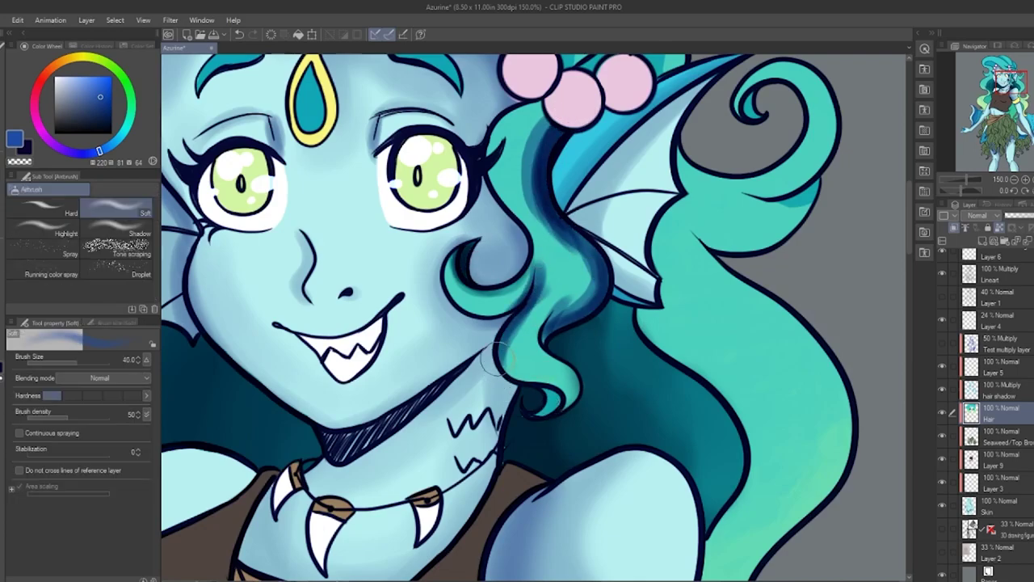
pyautogui.click(45, 229)
pyautogui.moveTo(578, 307); pyautogui.dragTo(543, 154)
pyautogui.moveTo(566, 282)
pyautogui.mouseDown()
pyautogui.moveTo(551, 121)
pyautogui.moveTo(550, 235)
pyautogui.moveTo(547, 184)
pyautogui.moveTo(570, 241)
pyautogui.moveTo(545, 156)
pyautogui.moveTo(550, 212)
pyautogui.moveTo(579, 279)
pyautogui.moveTo(548, 301)
pyautogui.moveTo(563, 234)
pyautogui.moveTo(563, 307)
pyautogui.moveTo(543, 265)
pyautogui.moveTo(543, 391)
pyautogui.moveTo(557, 289)
pyautogui.moveTo(558, 307)
pyautogui.moveTo(529, 206)
pyautogui.mouseUp()
pyautogui.moveTo(468, 281); pyautogui.dragTo(517, 289)
pyautogui.moveTo(517, 290); pyautogui.dragTo(464, 289)
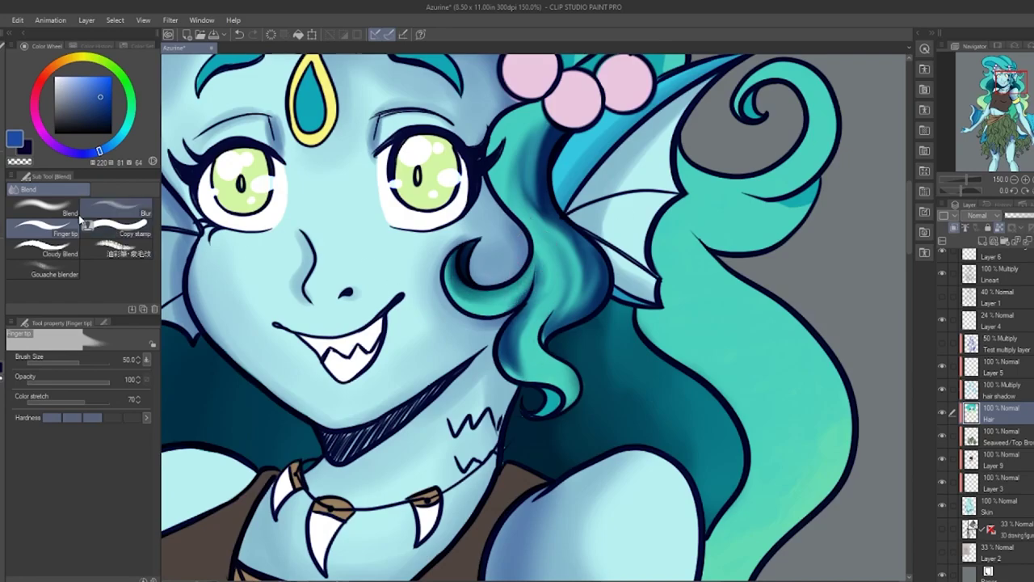
# Step: Smooth the shadows on the lower bends of the lock beside the ear fin with the Blend tool
pyautogui.click(47, 209)
pyautogui.moveTo(515, 338); pyautogui.dragTo(518, 373)
pyautogui.moveTo(556, 316); pyautogui.dragTo(590, 300)
# Step: Rotate the canvas and shade the strands and tufts on top of the head with Transparent watercolor at size 50
pyautogui.moveTo(1010, 73); pyautogui.dragTo(1013, 71)
pyautogui.click(1014, 179)
pyautogui.moveTo(961, 190); pyautogui.dragTo(955, 191)
pyautogui.press('b')
pyautogui.press('b')
pyautogui.press('b')
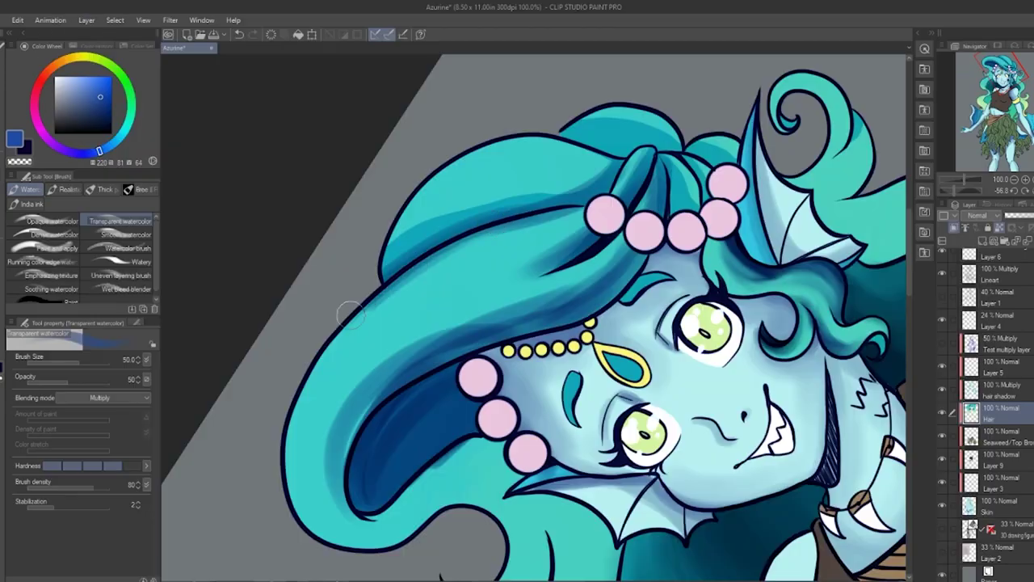
pyautogui.moveTo(503, 207)
pyautogui.mouseDown()
pyautogui.moveTo(581, 181)
pyautogui.moveTo(535, 193)
pyautogui.mouseUp()
pyautogui.moveTo(606, 154)
pyautogui.mouseDown()
pyautogui.moveTo(556, 135)
pyautogui.moveTo(633, 145)
pyautogui.mouseUp()
pyautogui.moveTo(640, 143); pyautogui.dragTo(700, 153)
# Step: Shade the small curled lock and the long lock beneath the ear fin with the deep blue
pyautogui.moveTo(550, 466)
pyautogui.mouseDown()
pyautogui.moveTo(438, 272)
pyautogui.moveTo(450, 207)
pyautogui.mouseUp()
pyautogui.moveTo(351, 333); pyautogui.dragTo(443, 279)
pyautogui.moveTo(441, 259); pyautogui.dragTo(428, 343)
pyautogui.moveTo(502, 271); pyautogui.dragTo(503, 392)
pyautogui.moveTo(505, 303); pyautogui.dragTo(561, 421)
pyautogui.moveTo(503, 356)
pyautogui.mouseDown()
pyautogui.moveTo(440, 233)
pyautogui.moveTo(267, 146)
pyautogui.moveTo(279, 262)
pyautogui.mouseUp()
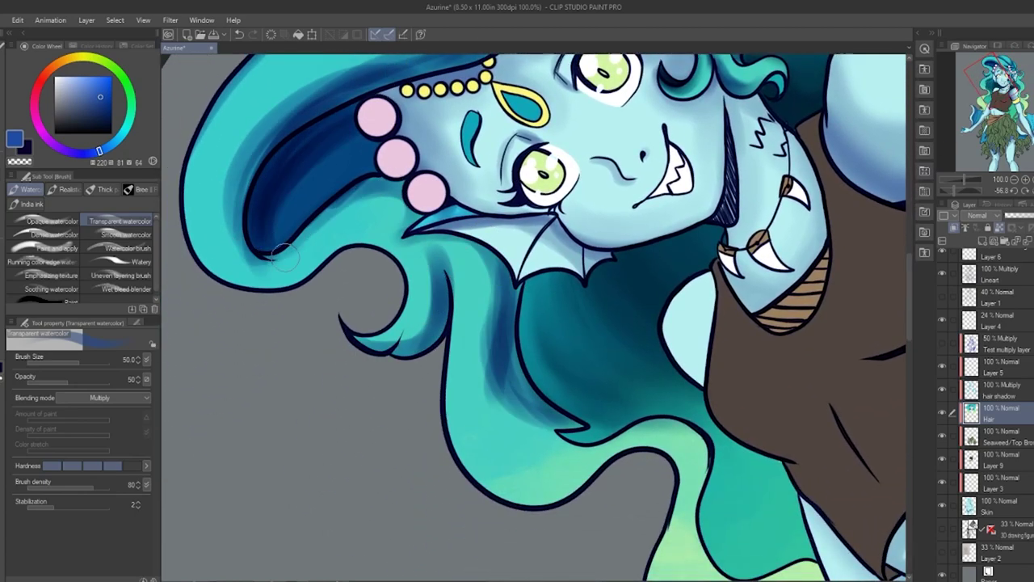
# Step: Continue the blue shadows down the long wavy lock into its yellow-green lower section
pyautogui.moveTo(1009, 93); pyautogui.dragTo(989, 100)
pyautogui.moveTo(372, 237)
pyautogui.mouseDown()
pyautogui.moveTo(457, 283)
pyautogui.moveTo(574, 372)
pyautogui.mouseUp()
pyautogui.moveTo(470, 311)
pyautogui.mouseDown()
pyautogui.moveTo(325, 225)
pyautogui.moveTo(283, 93)
pyautogui.mouseUp()
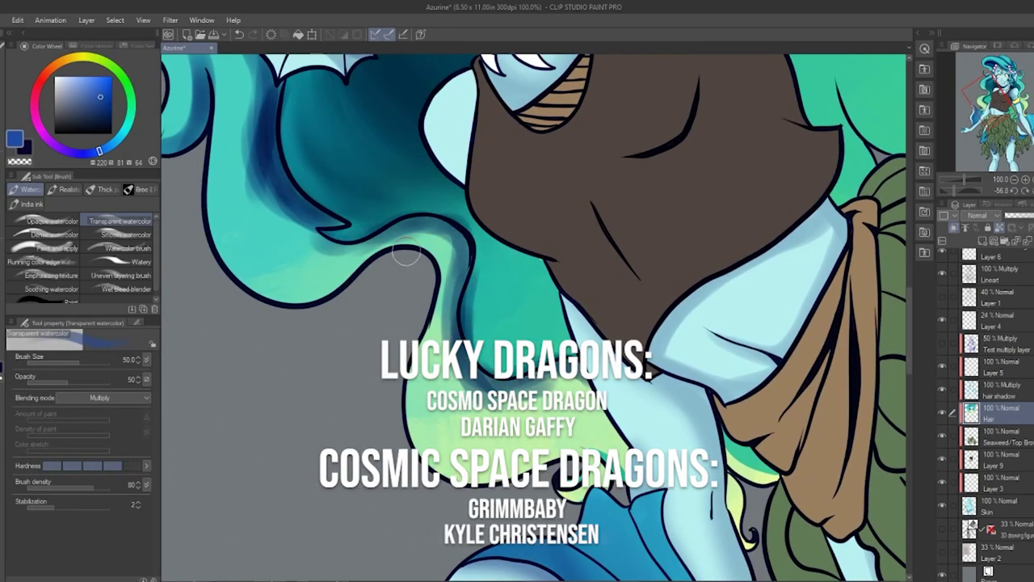
# Step: Smear the shadows along the long wavy lock and the small curled lock with the Finger tip tool at size 50
pyautogui.press('j')
pyautogui.click(44, 227)
pyautogui.moveTo(488, 369)
pyautogui.mouseDown()
pyautogui.moveTo(475, 226)
pyautogui.moveTo(321, 219)
pyautogui.moveTo(265, 68)
pyautogui.mouseUp()
pyautogui.moveTo(987, 97); pyautogui.dragTo(989, 77)
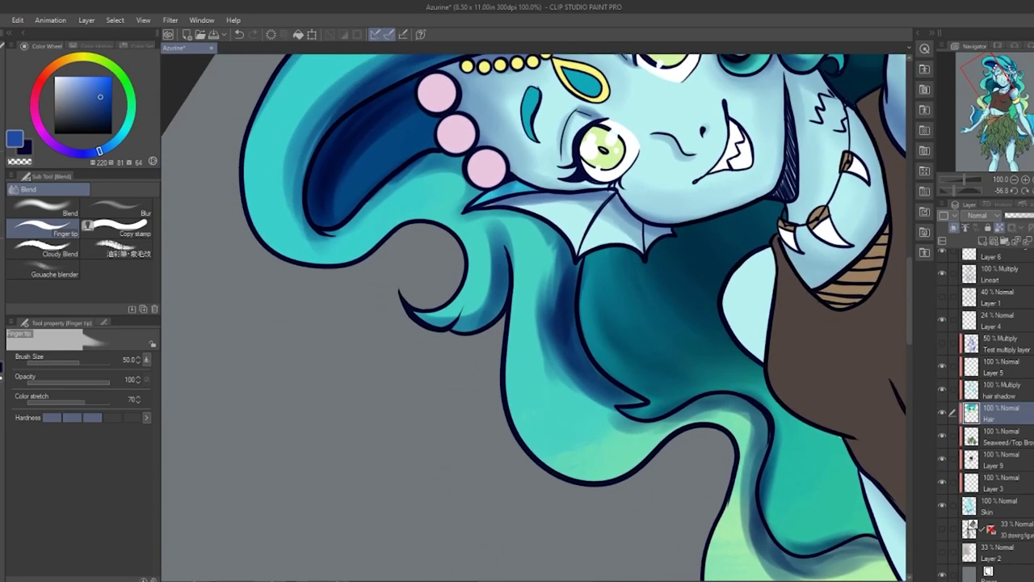
pyautogui.moveTo(494, 249); pyautogui.dragTo(489, 342)
pyautogui.moveTo(553, 264); pyautogui.dragTo(618, 399)
pyautogui.moveTo(547, 283); pyautogui.dragTo(552, 396)
pyautogui.moveTo(546, 300); pyautogui.dragTo(591, 416)
pyautogui.moveTo(551, 356); pyautogui.dragTo(598, 424)
# Step: Smooth the deep blue shadow on the long lock beneath the ear fin with the Blend tool at size 50
pyautogui.press('b')
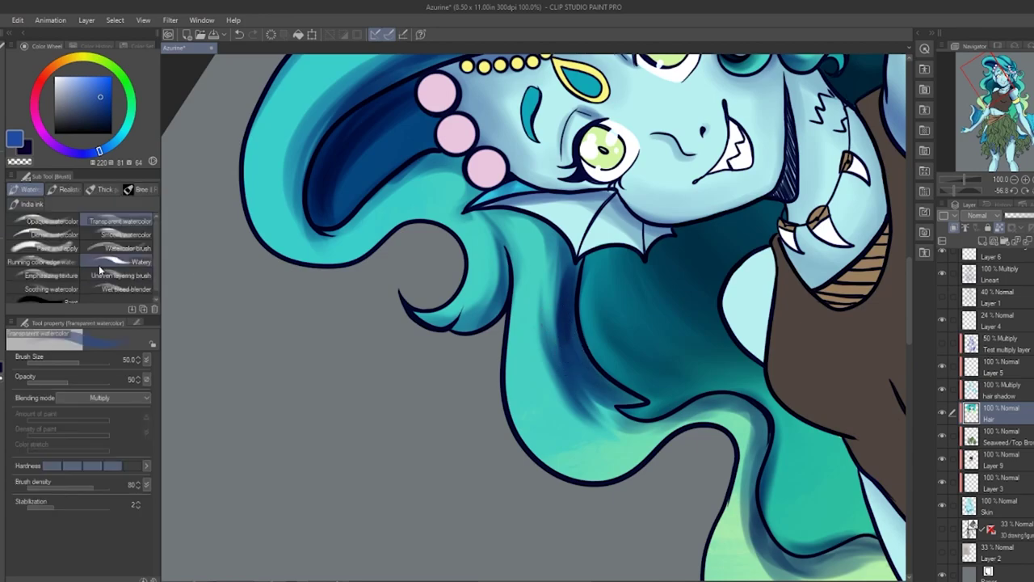
pyautogui.press('b')
pyautogui.press('j')
pyautogui.click(45, 206)
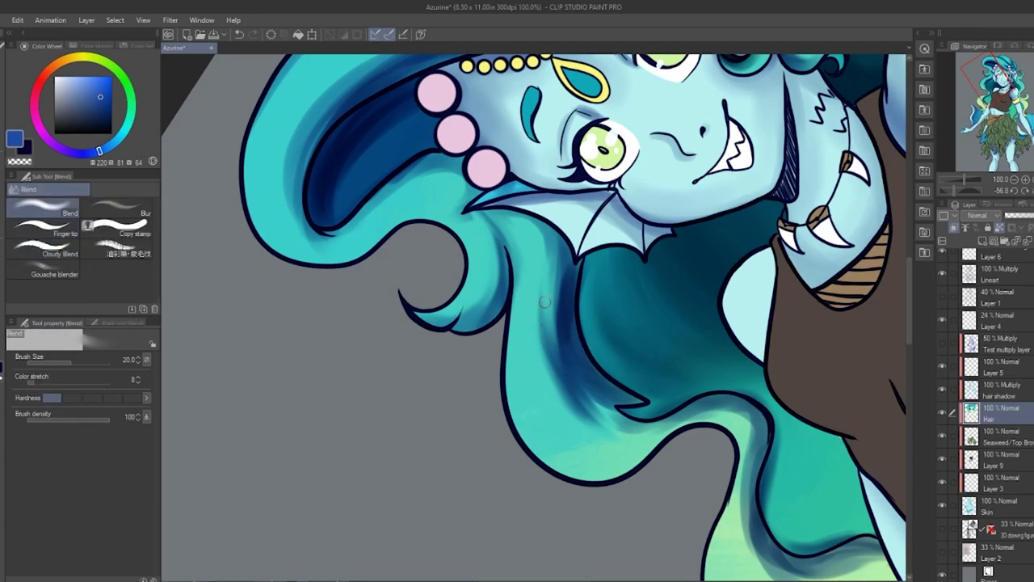
pyautogui.press(']')
pyautogui.press(']')
pyautogui.press(']')
pyautogui.press(']')
pyautogui.moveTo(533, 220)
pyautogui.mouseDown()
pyautogui.moveTo(559, 260)
pyautogui.moveTo(561, 388)
pyautogui.mouseUp()
pyautogui.moveTo(561, 323); pyautogui.dragTo(623, 422)
pyautogui.moveTo(598, 368); pyautogui.dragTo(572, 279)
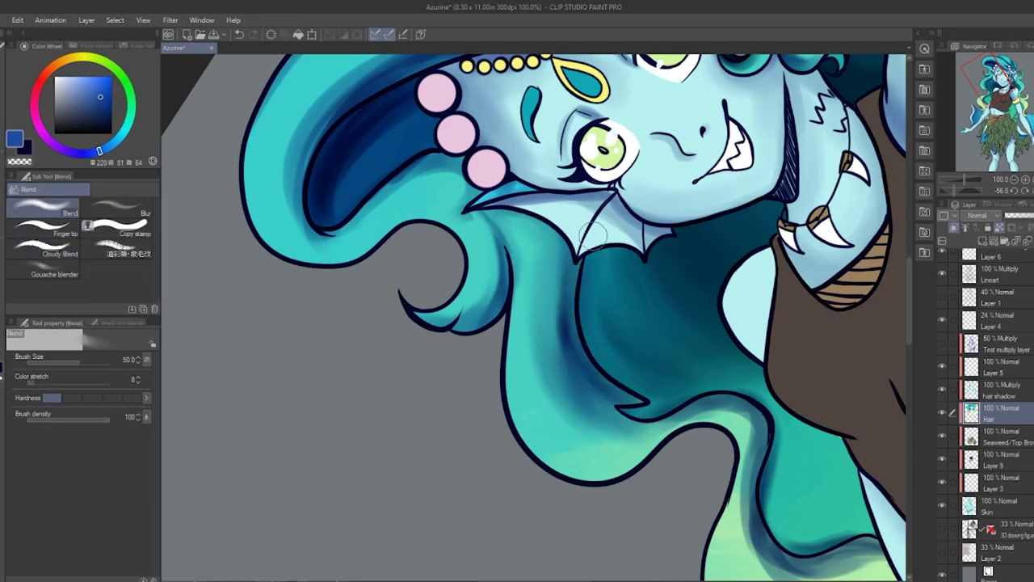